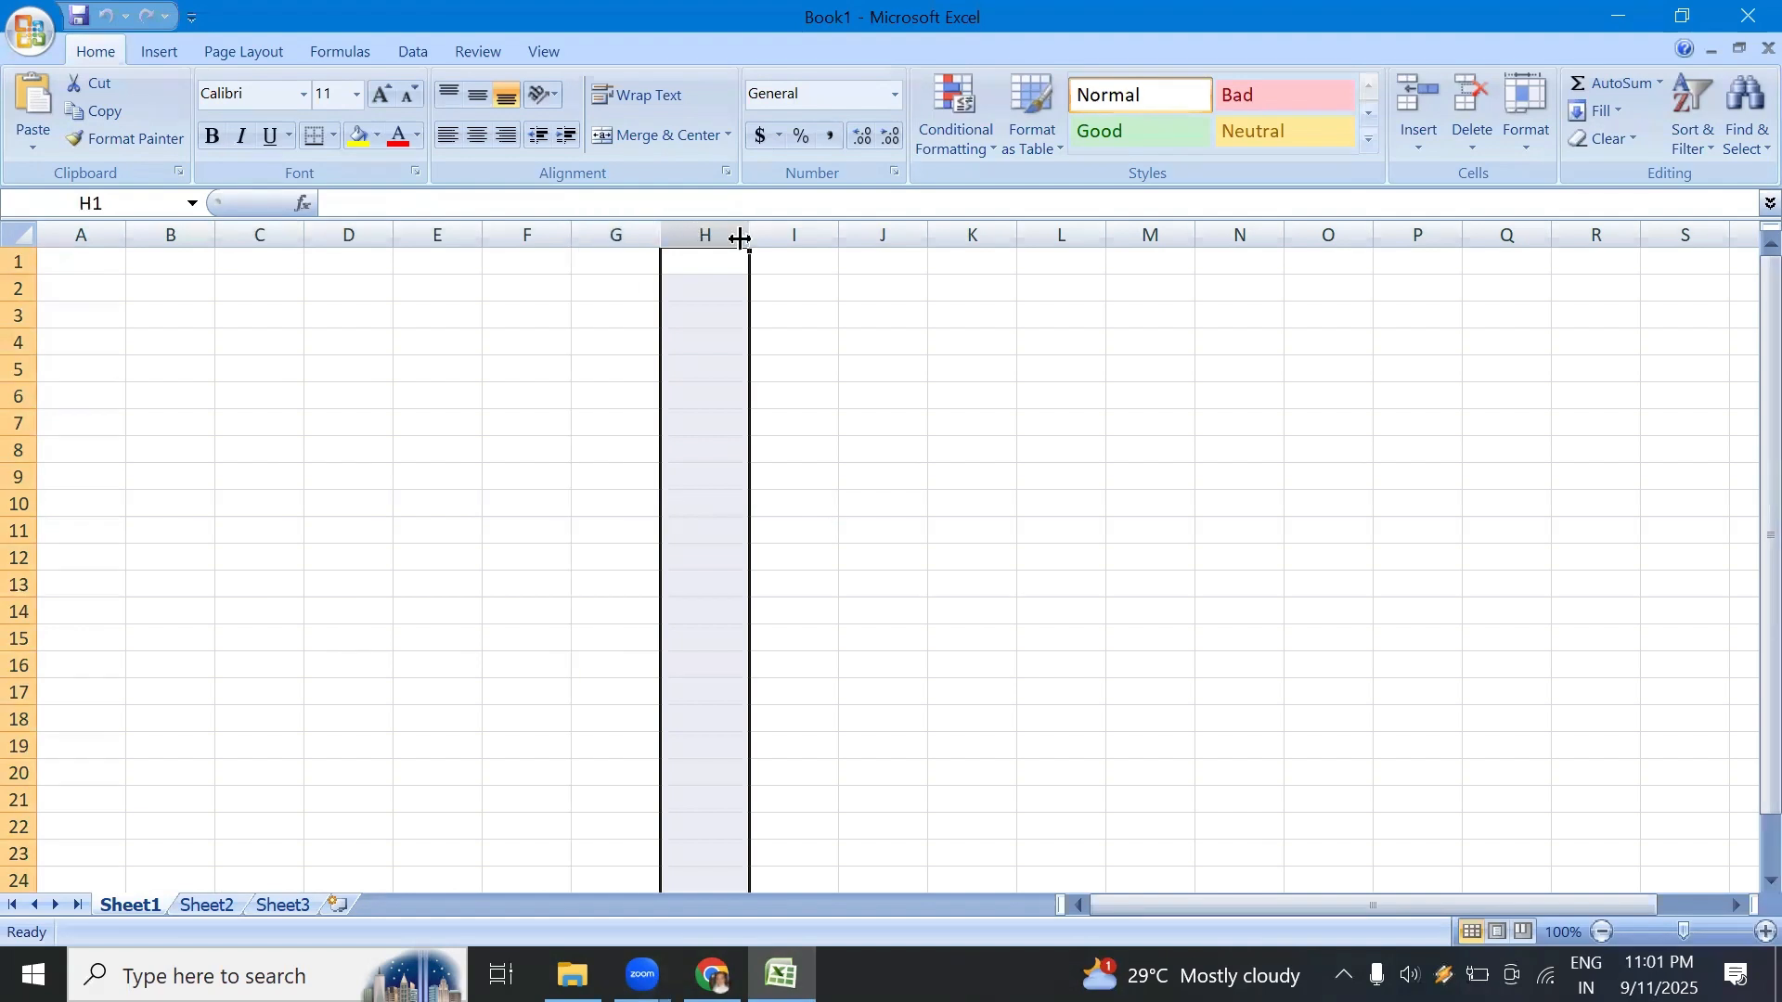
Step: Select individual whole columns in turn across the sheet, including A, P and R, to show what columns are
{"action": "left_click", "coordinate": [800, 234]}
{"action": "left_click", "coordinate": [107, 234]}
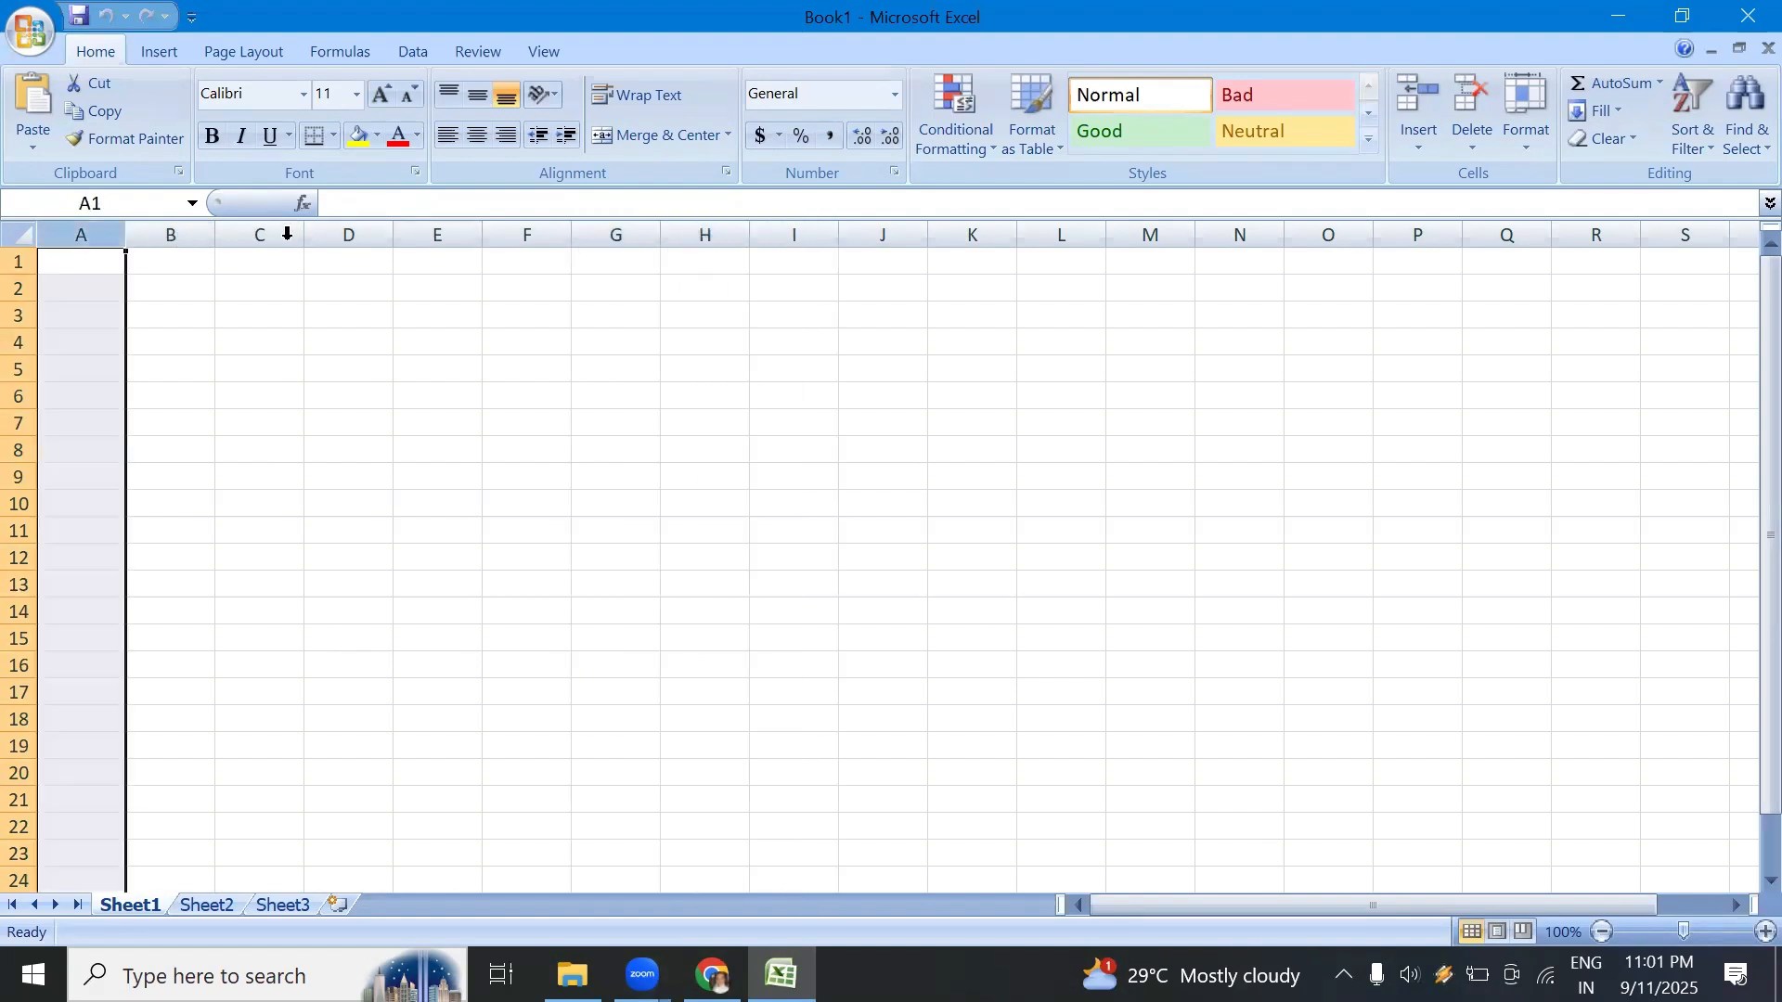
{"action": "left_click", "coordinate": [1353, 233]}
{"action": "left_click", "coordinate": [1424, 234]}
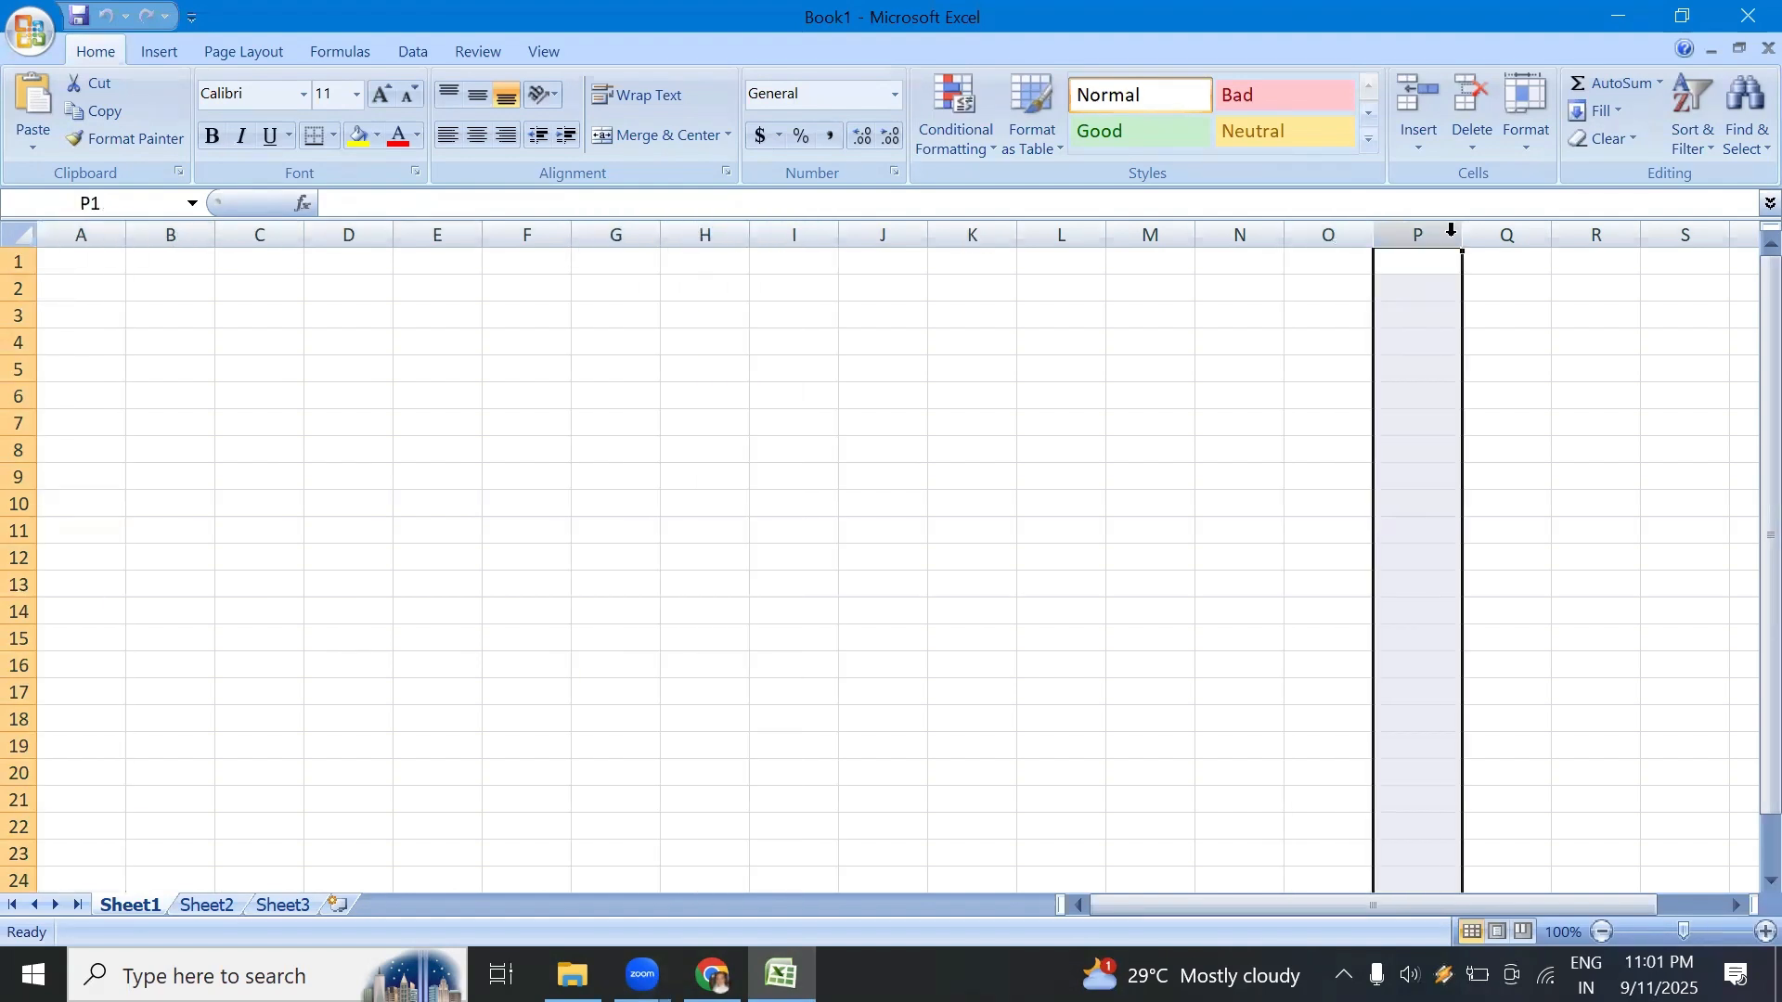
{"action": "left_click", "coordinate": [1499, 234]}
{"action": "left_click", "coordinate": [1578, 234]}
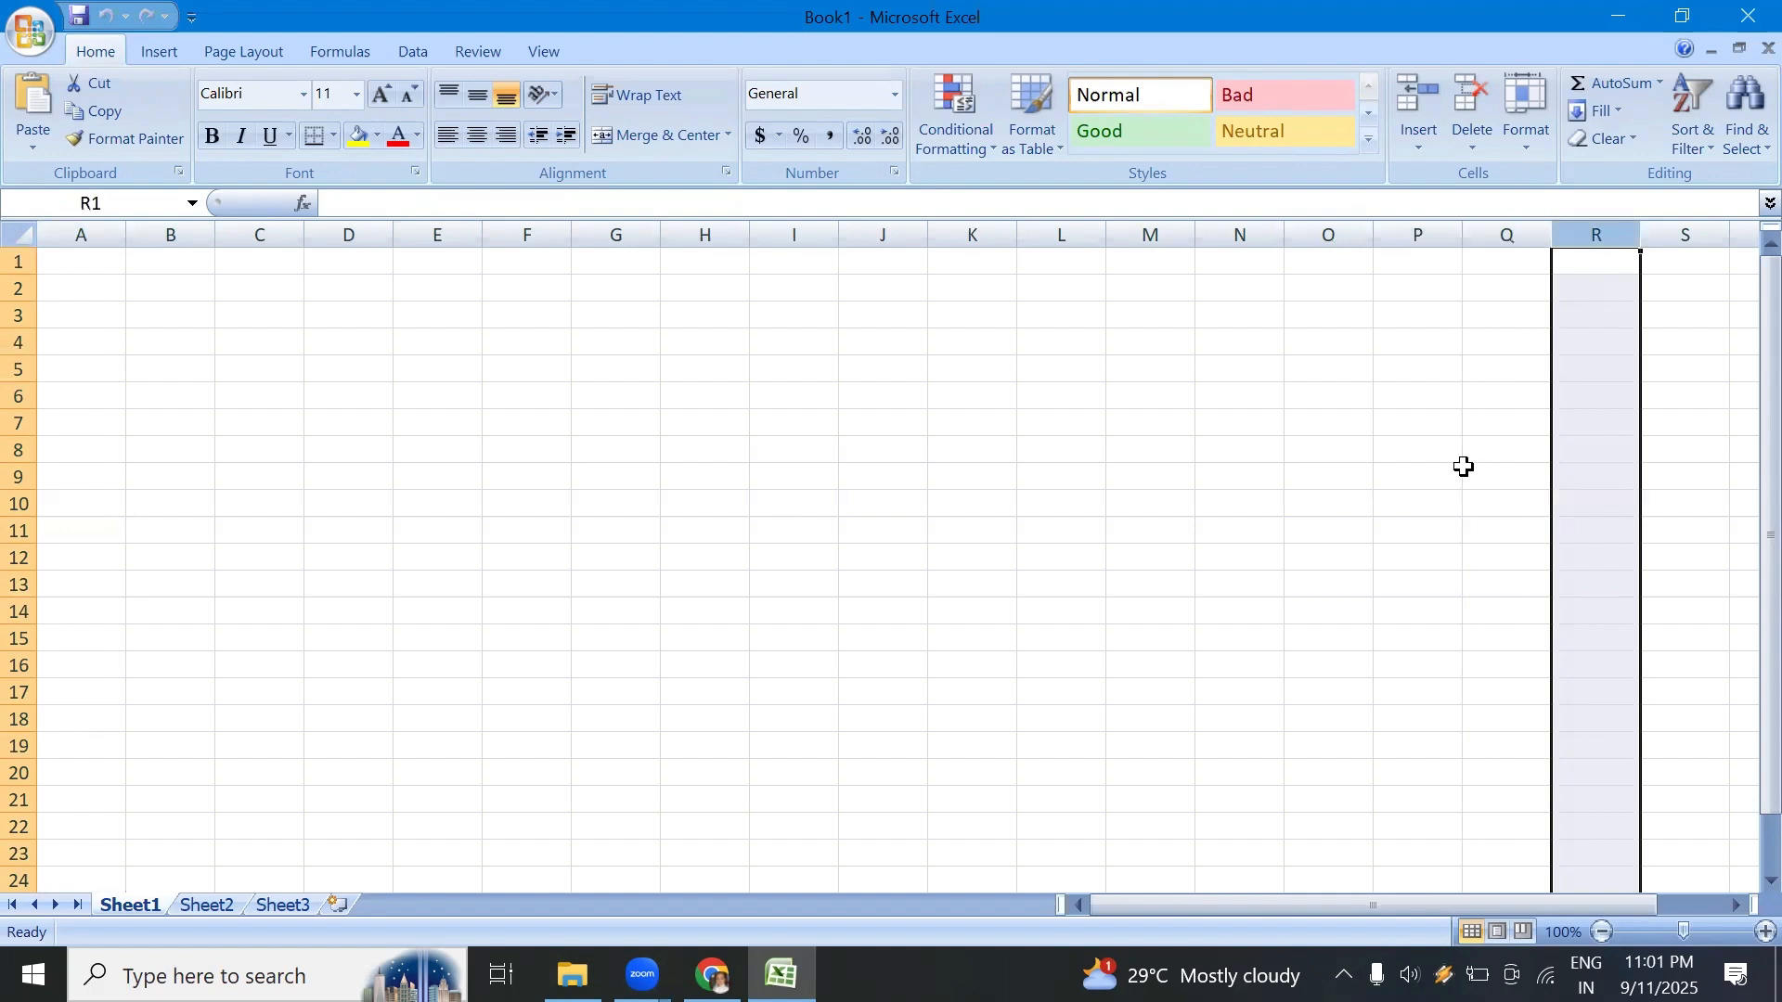
Step: Move cell by cell along row 1 from Q1 past column Z to AI1 to examine the column lettering
{"action": "left_click", "coordinate": [1536, 263]}
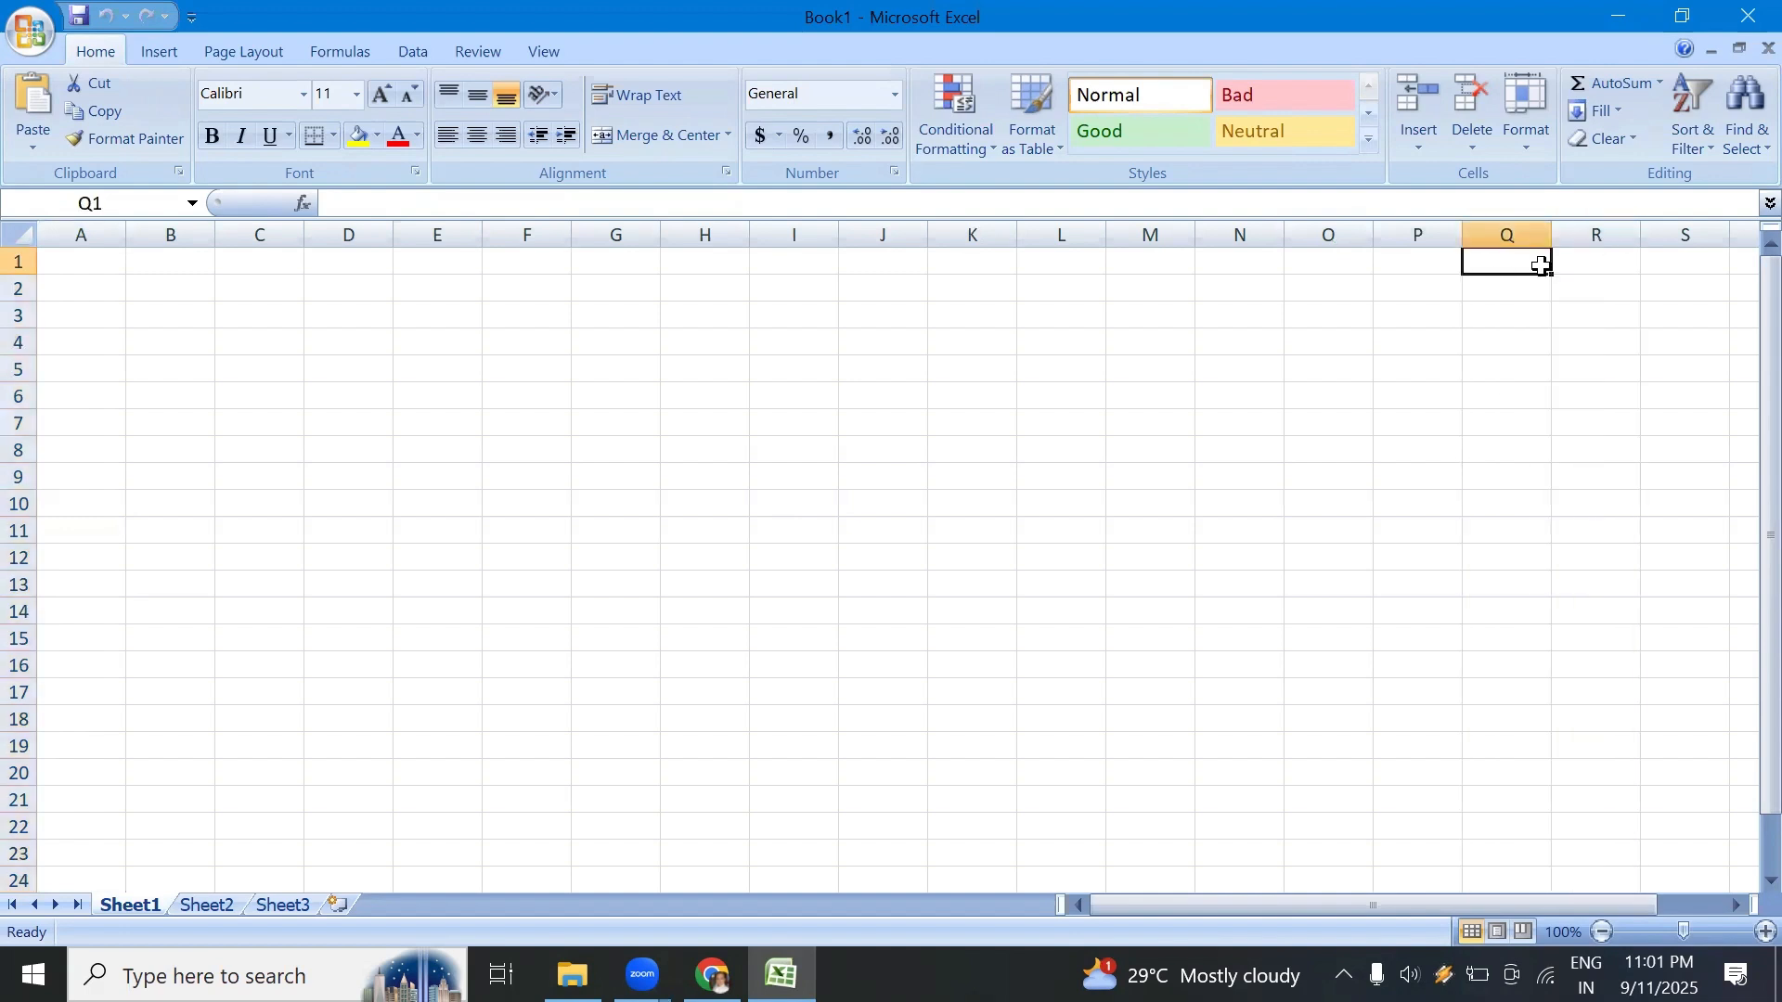
{"action": "key", "text": "Right"}
{"action": "key", "text": "Right"}
{"action": "key", "text": "Right"}
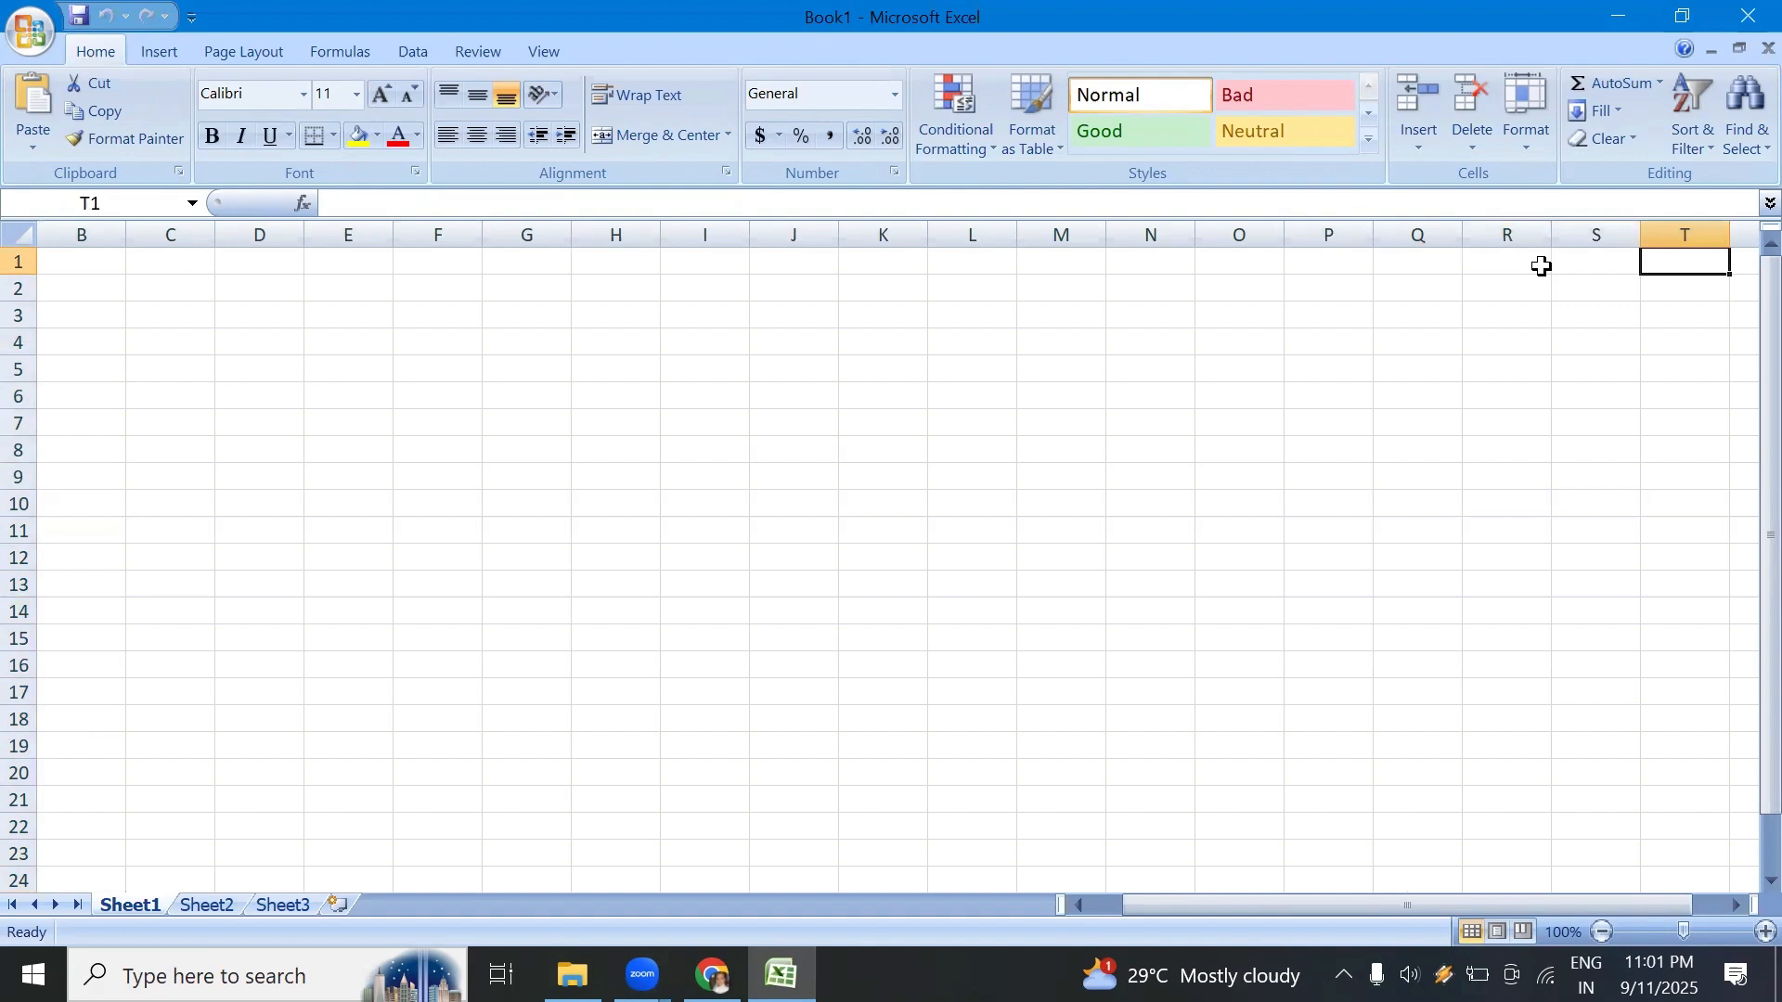
{"action": "key", "text": "Right"}
{"action": "key", "text": "Right"}
{"action": "key", "text": "Right"}
{"action": "key", "text": "Right"}
{"action": "key", "text": "Right"}
{"action": "key", "text": "Right"}
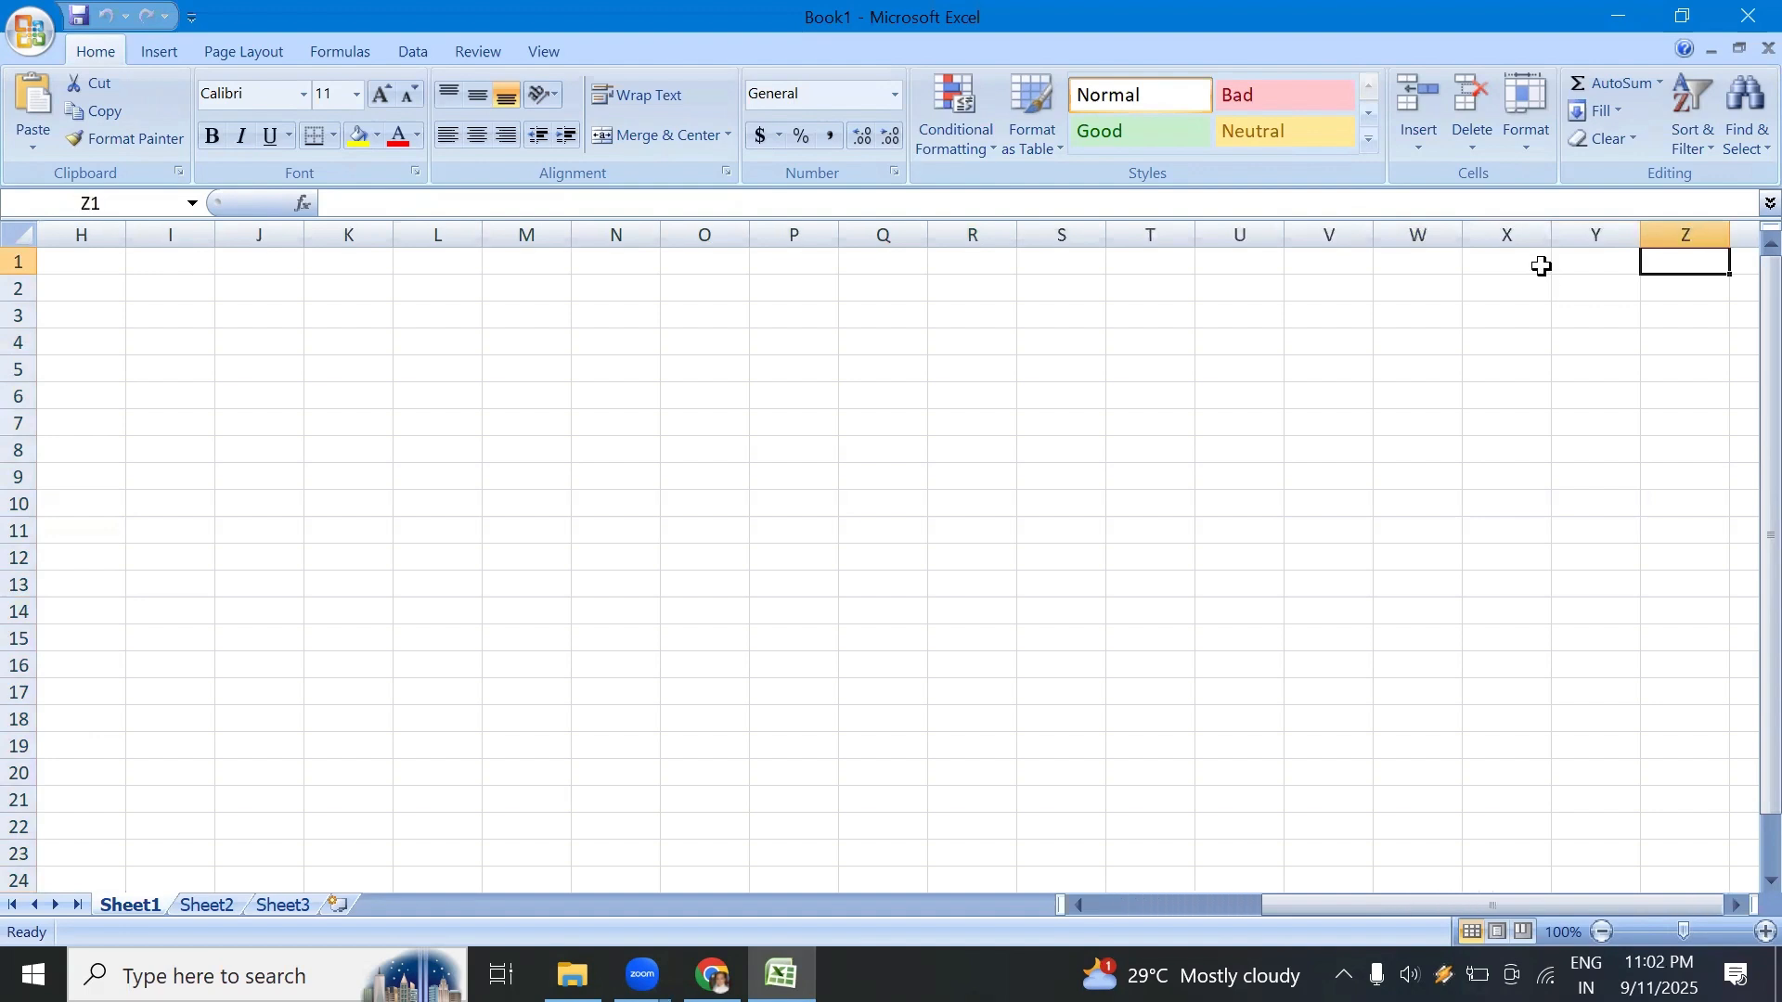
{"action": "key", "text": "Right"}
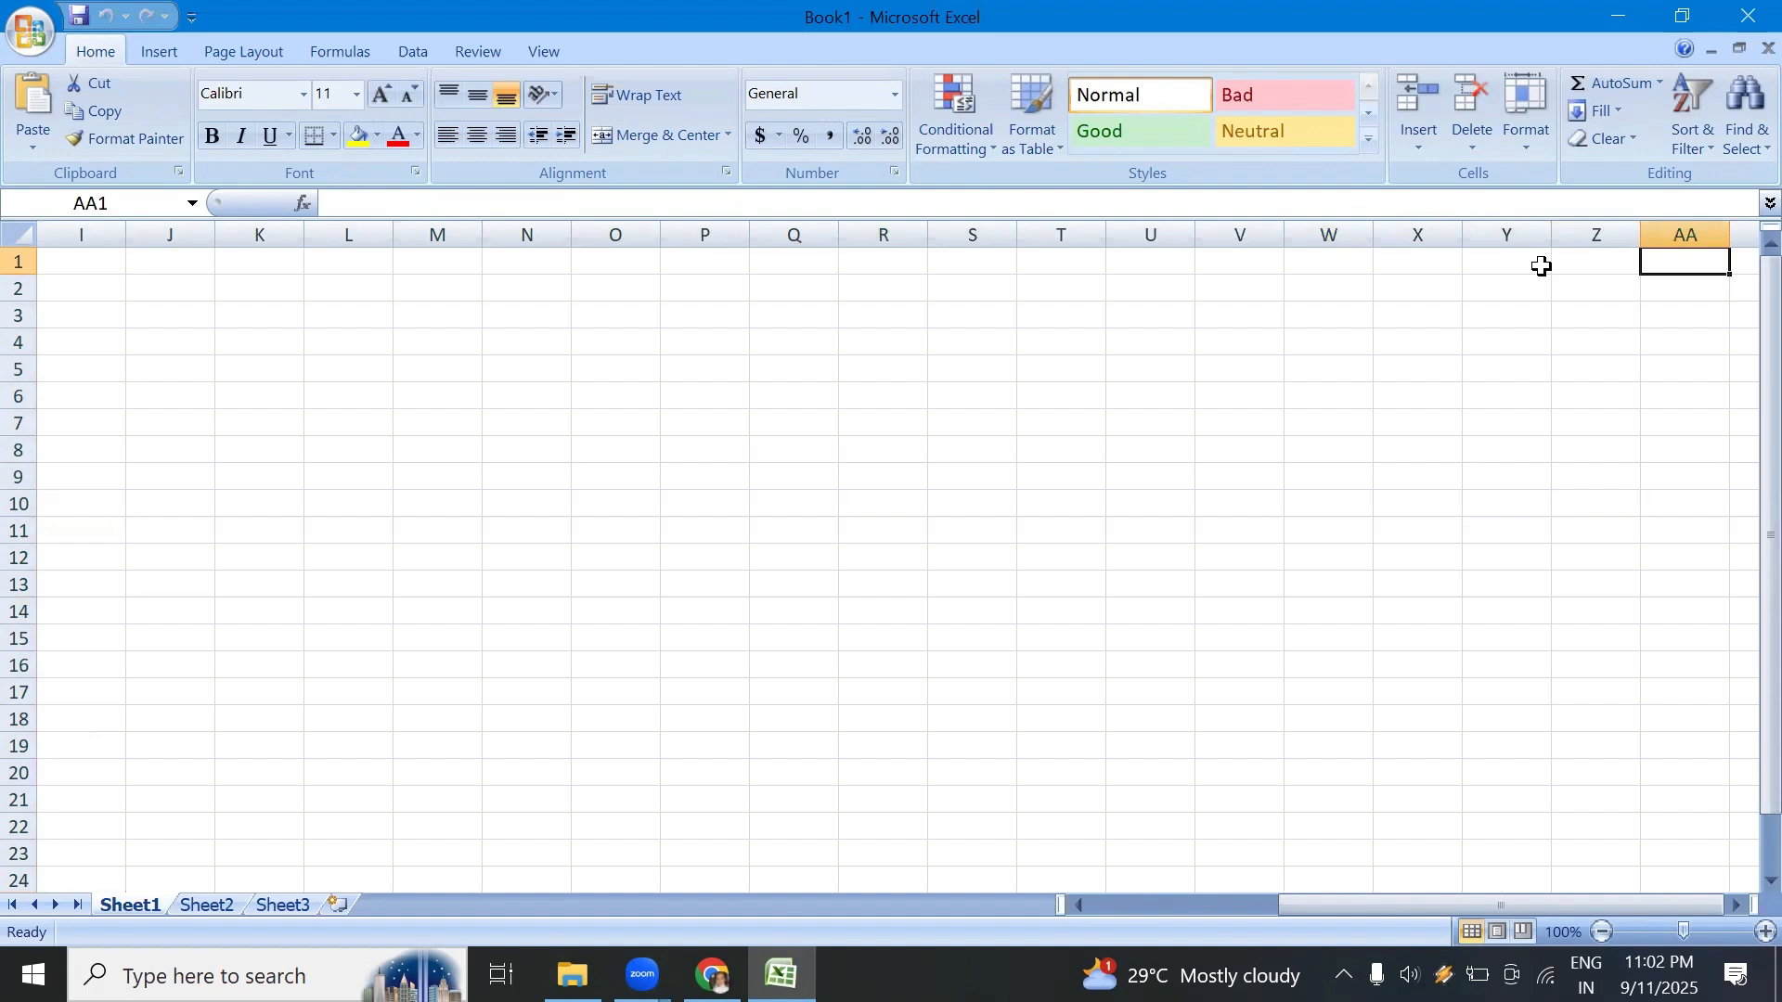
{"action": "key", "text": "Right"}
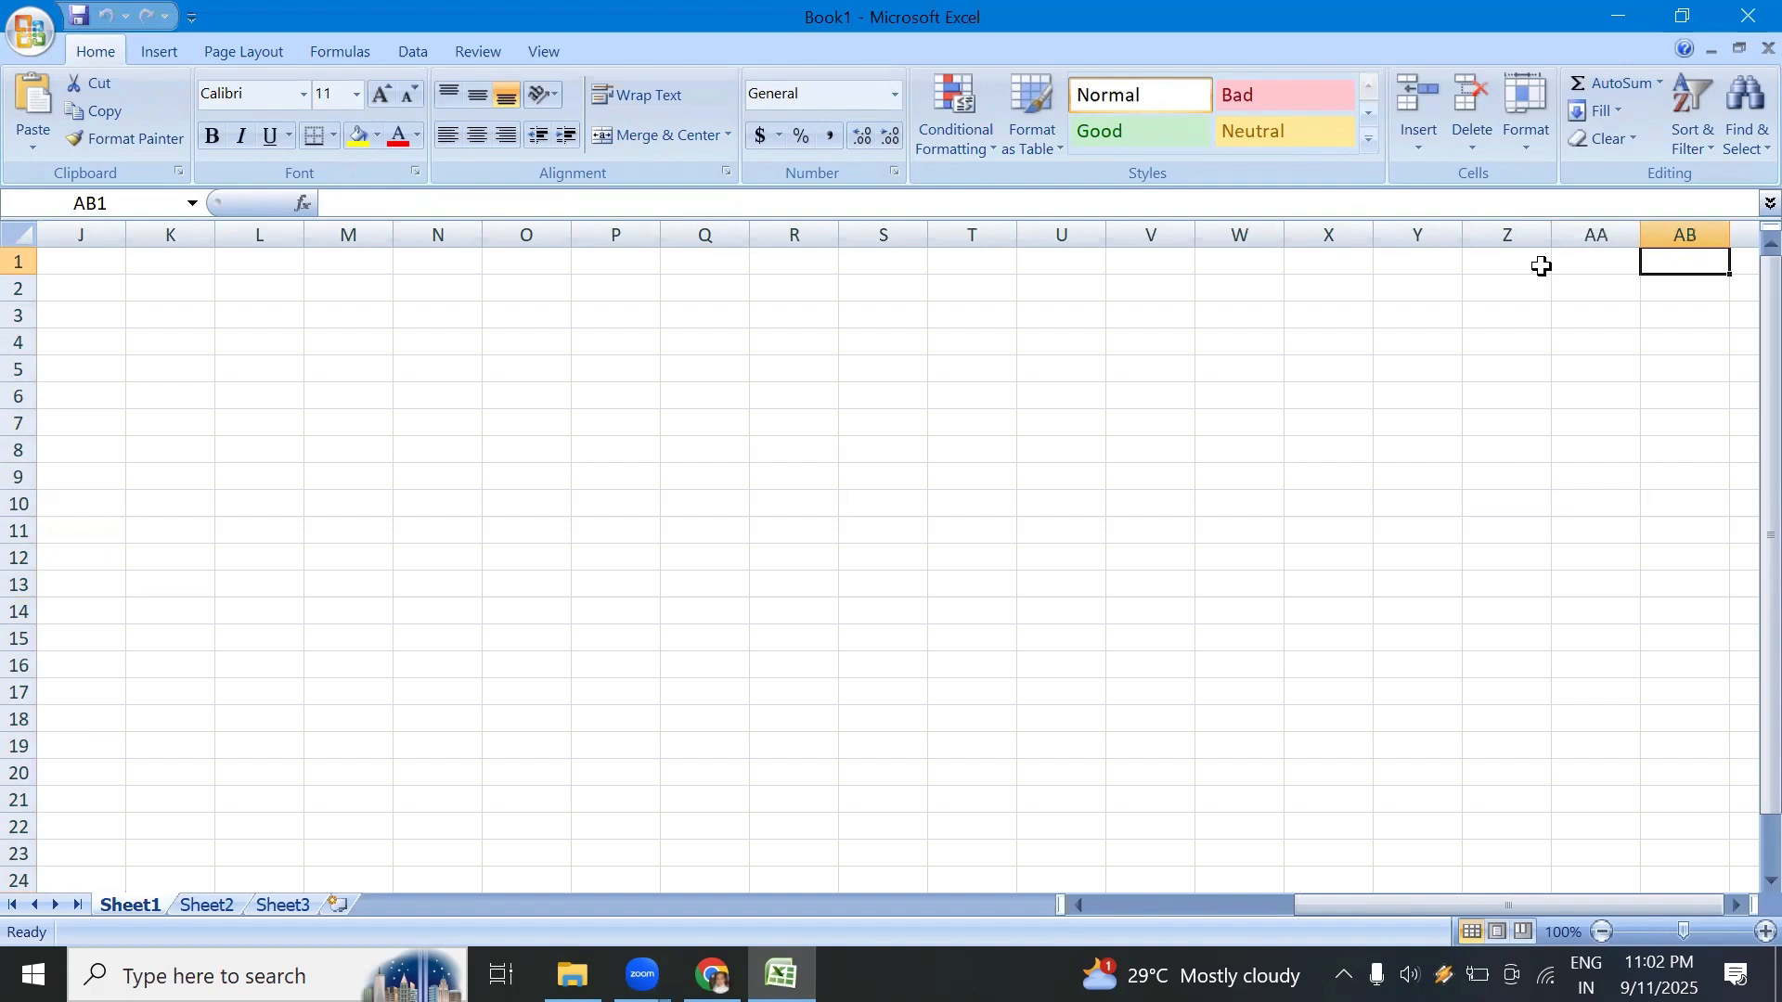
{"action": "key", "text": "Right"}
{"action": "key", "text": "Right"}
{"action": "key", "text": "Right"}
{"action": "key", "text": "Right"}
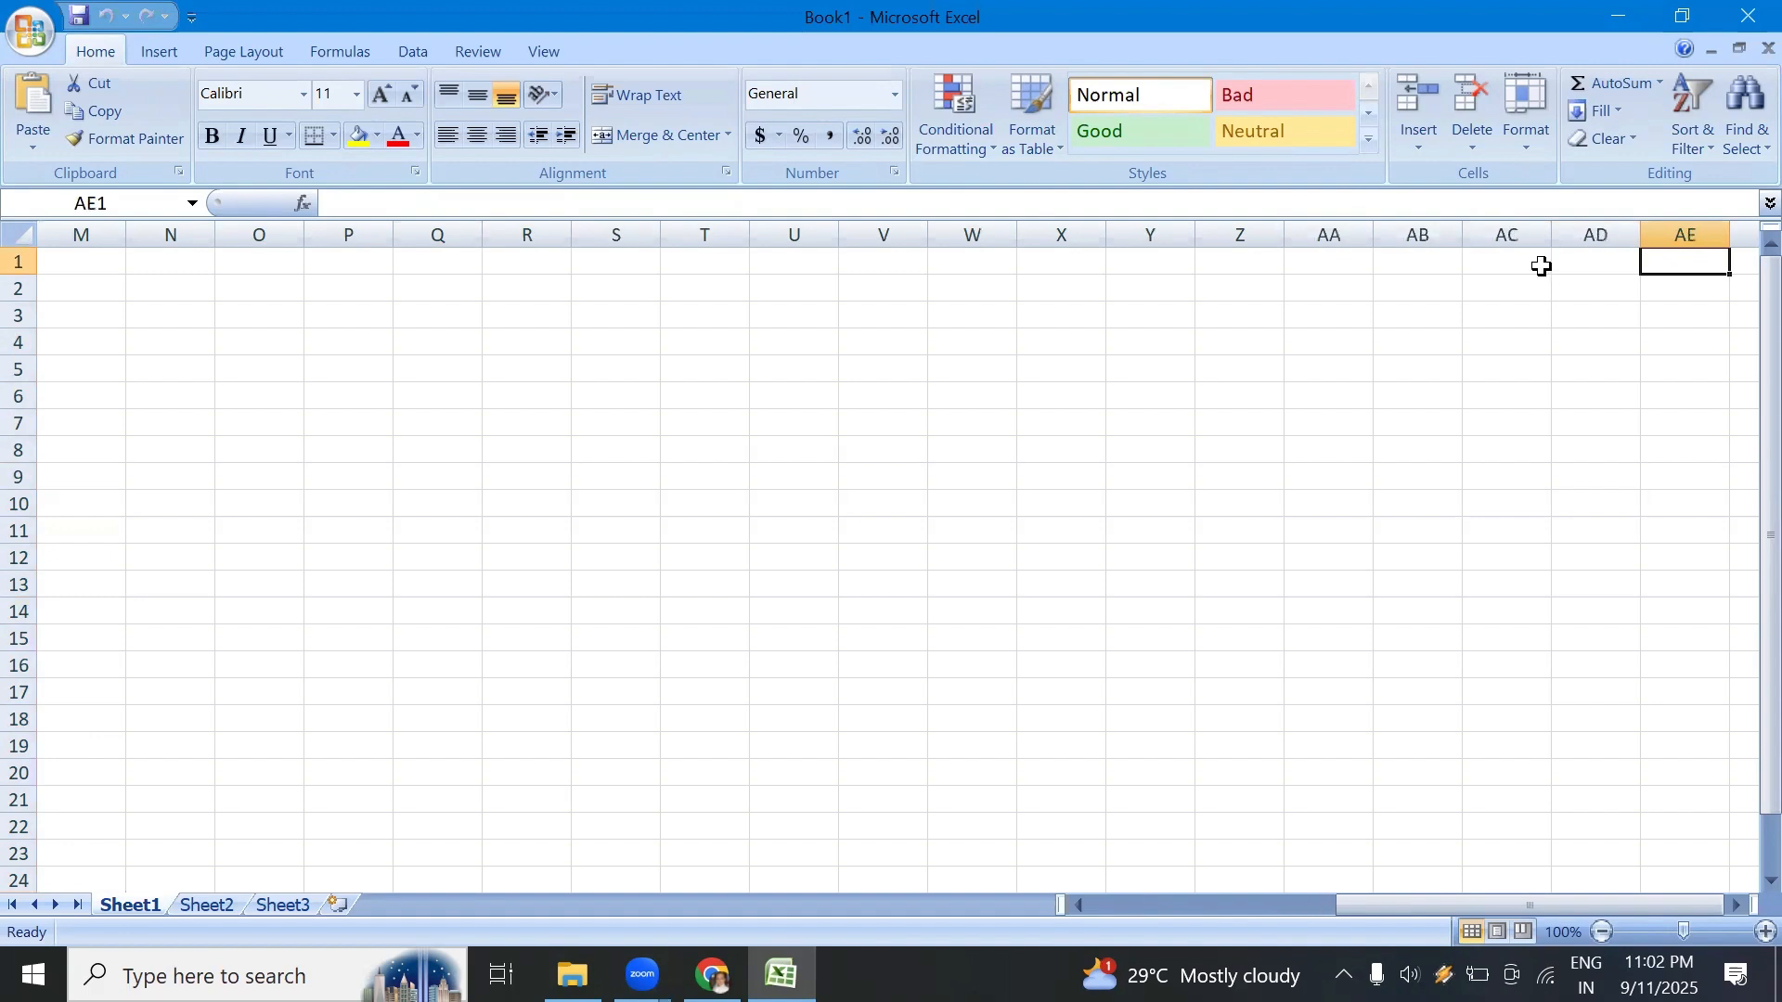
{"action": "key", "text": "Right"}
{"action": "key", "text": "Right"}
{"action": "key", "text": "Right"}
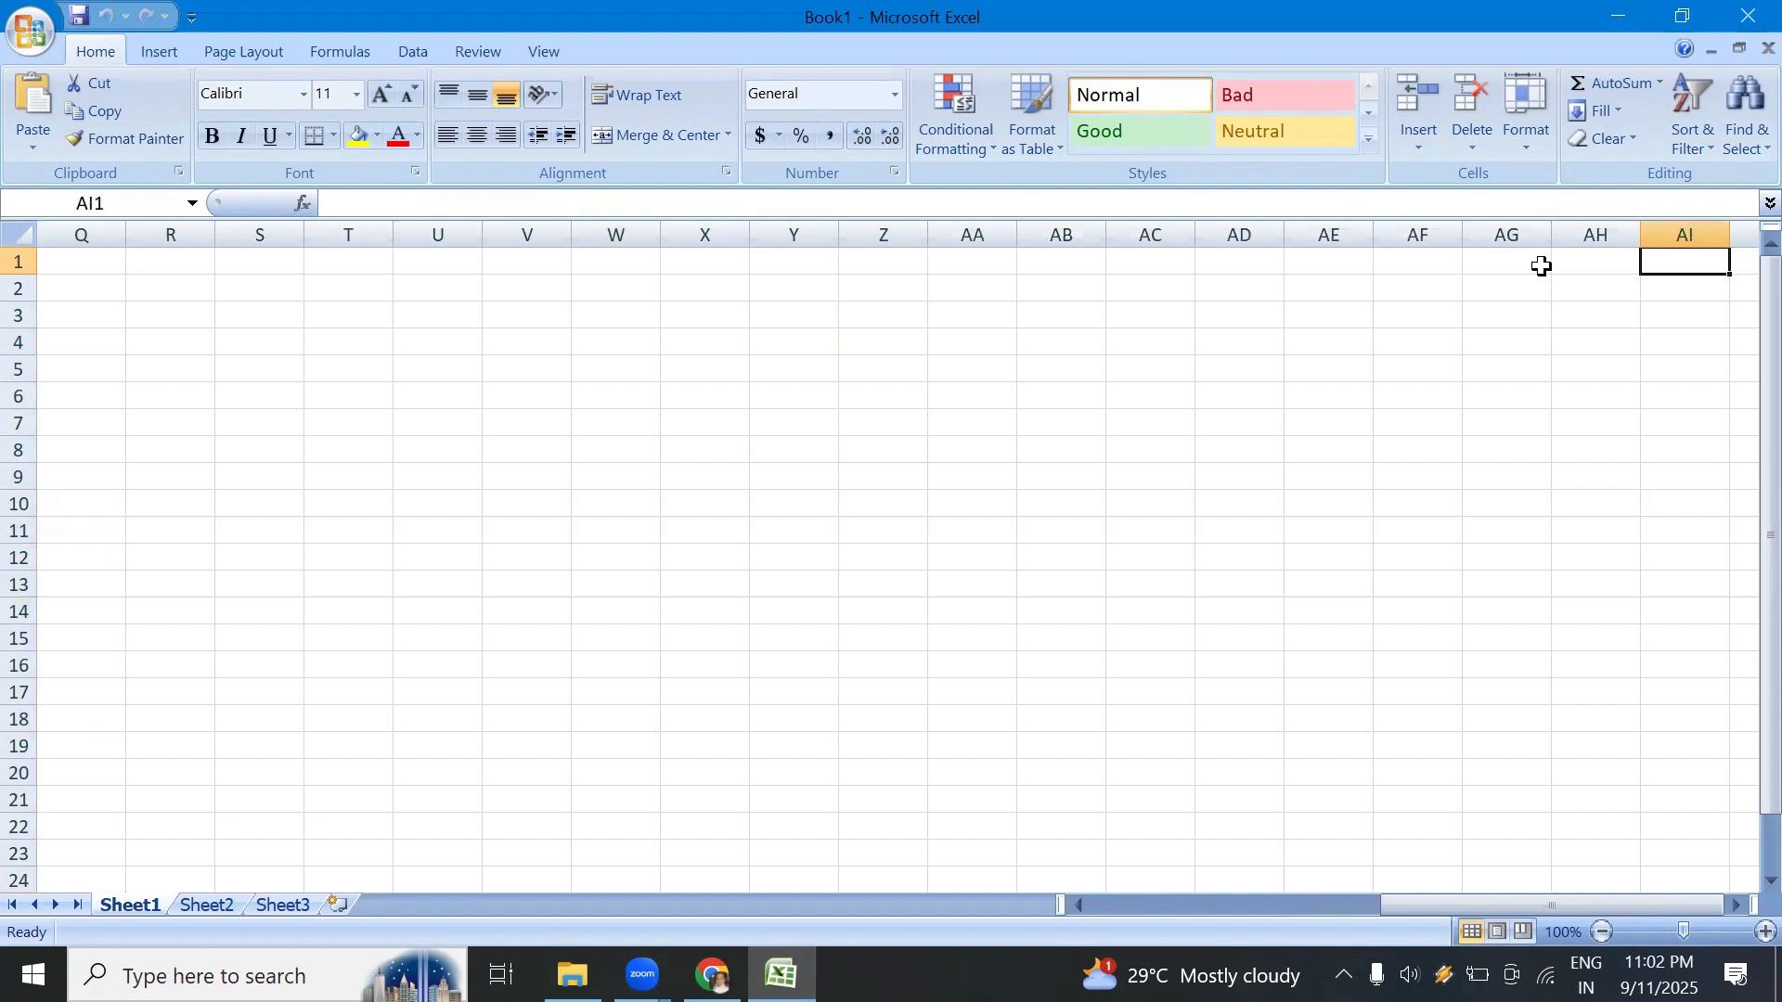
Step: Jump to the last column of row 1 and return to cell A1
{"action": "key", "text": "ctrl+Right"}
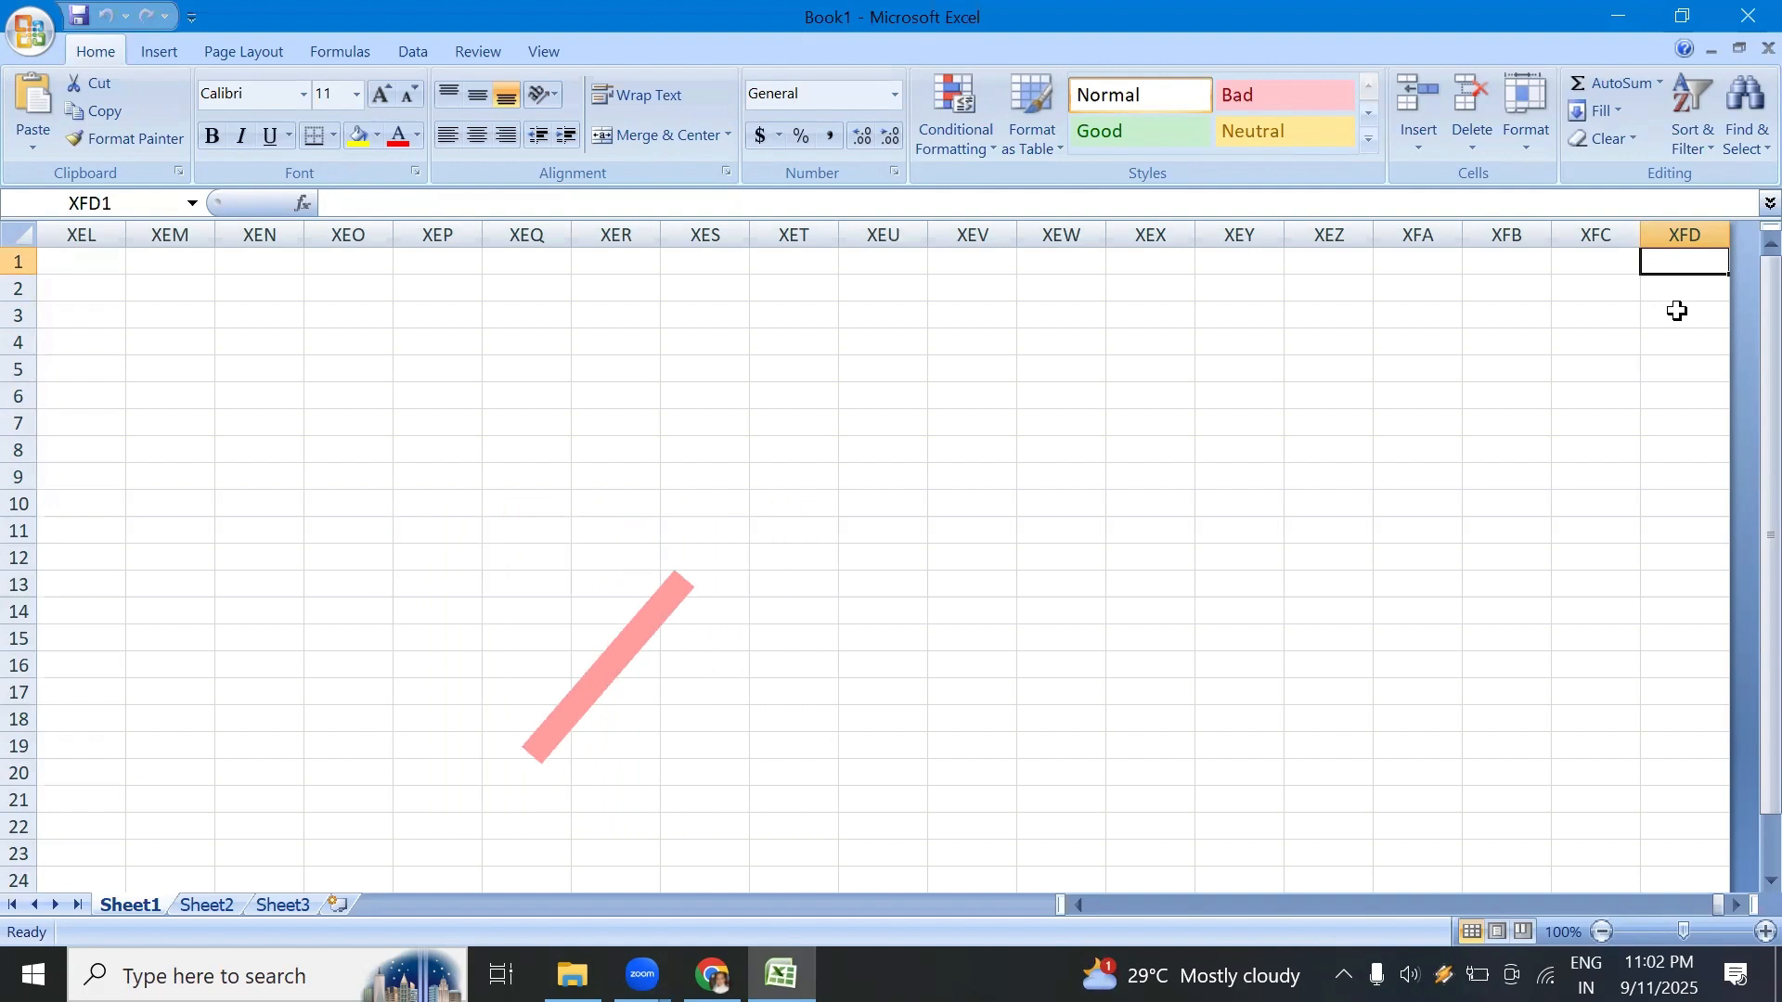
{"action": "key", "text": "ctrl+Home"}
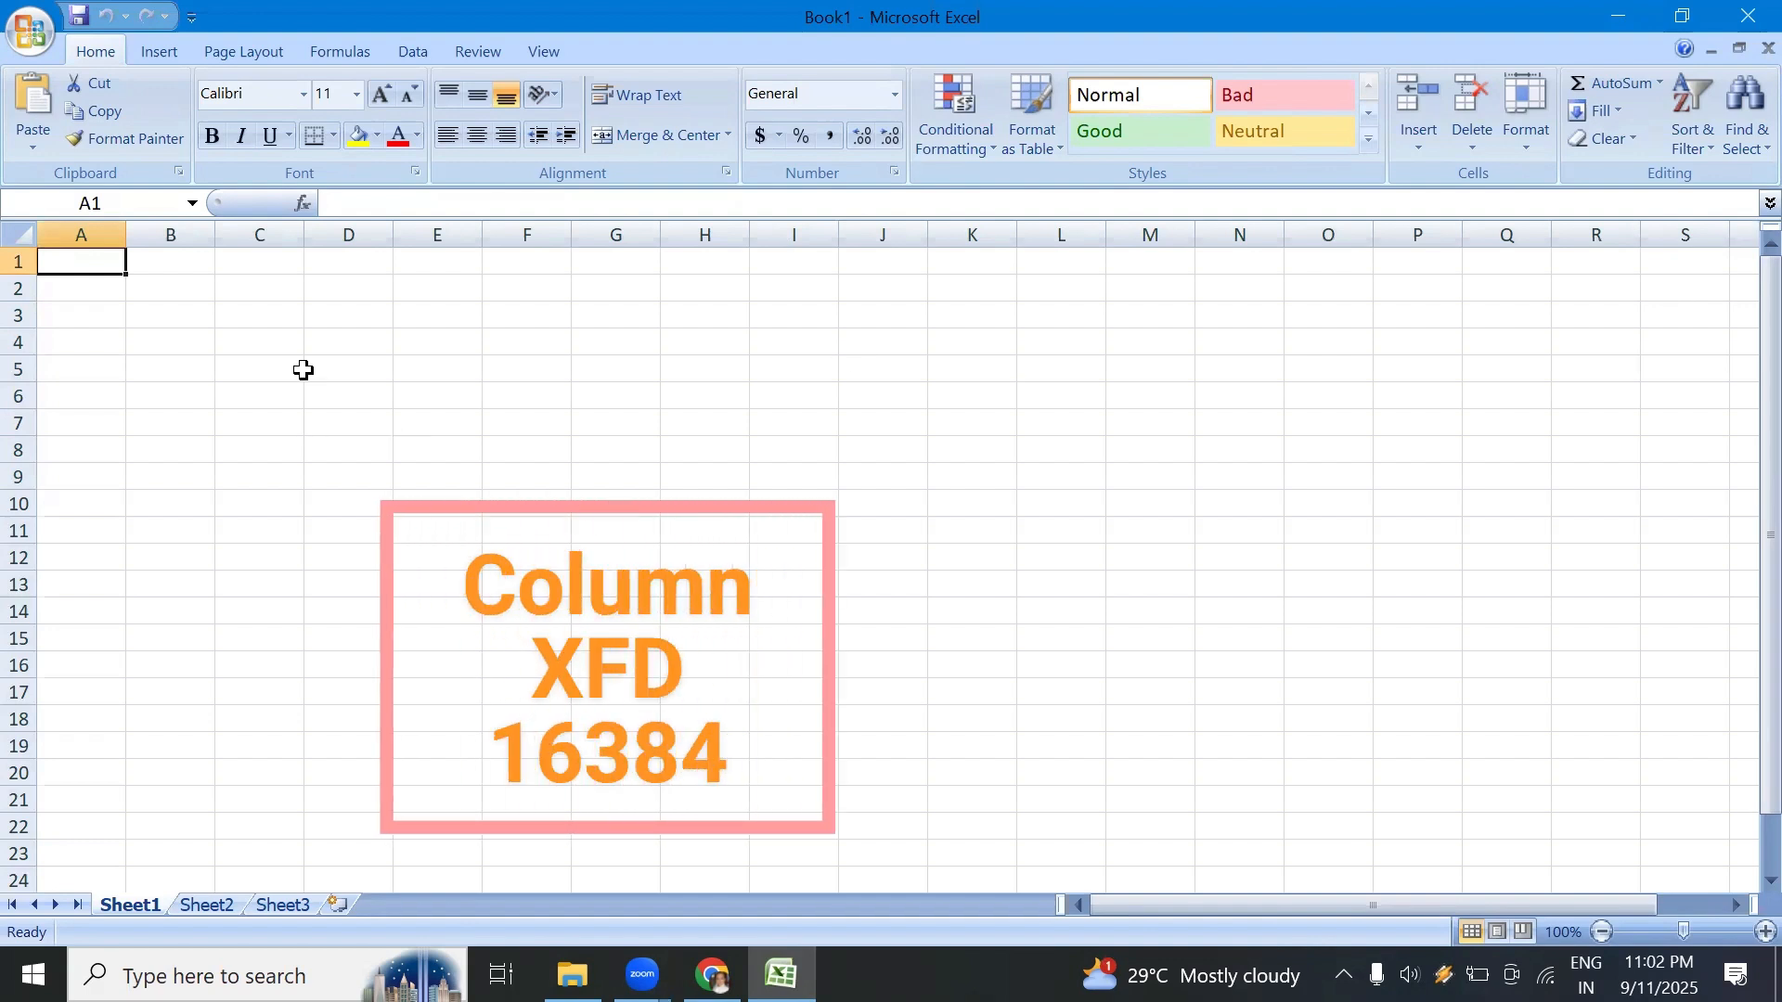
Step: Select rows 3, 2, 4 and 5 one after another to show what rows are
{"action": "left_click", "coordinate": [21, 315]}
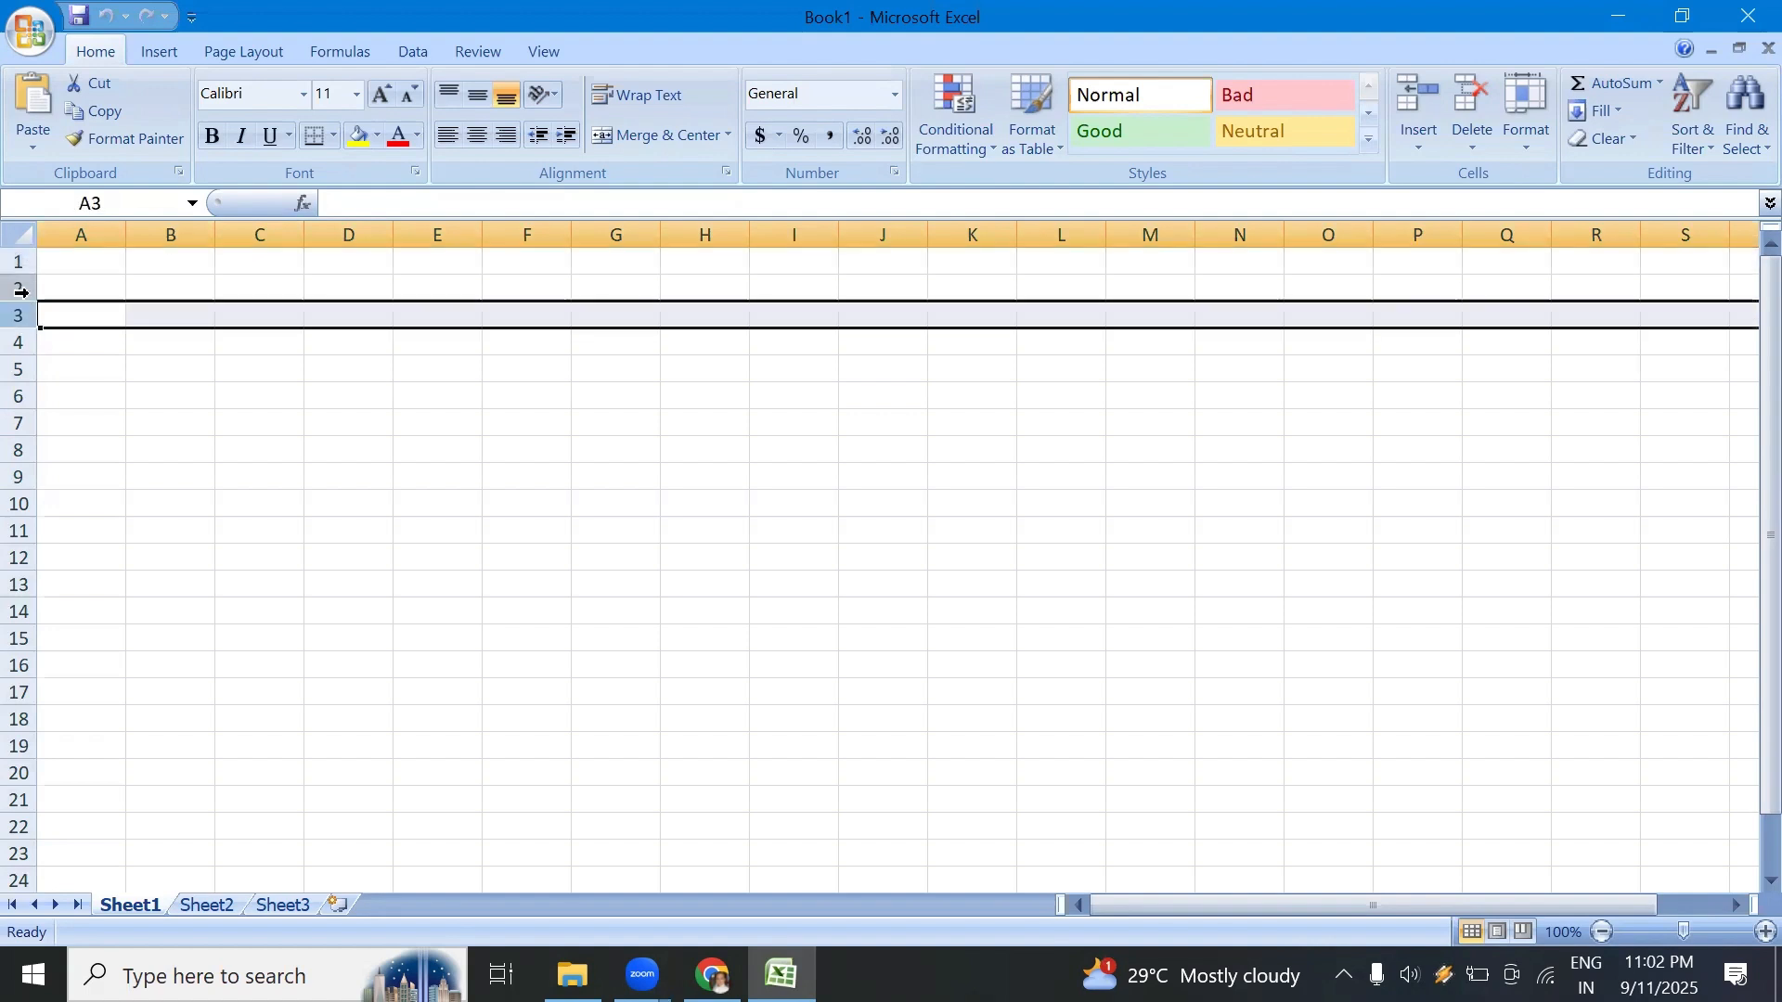
{"action": "left_click", "coordinate": [20, 289]}
{"action": "left_click", "coordinate": [20, 343]}
{"action": "left_click", "coordinate": [20, 370]}
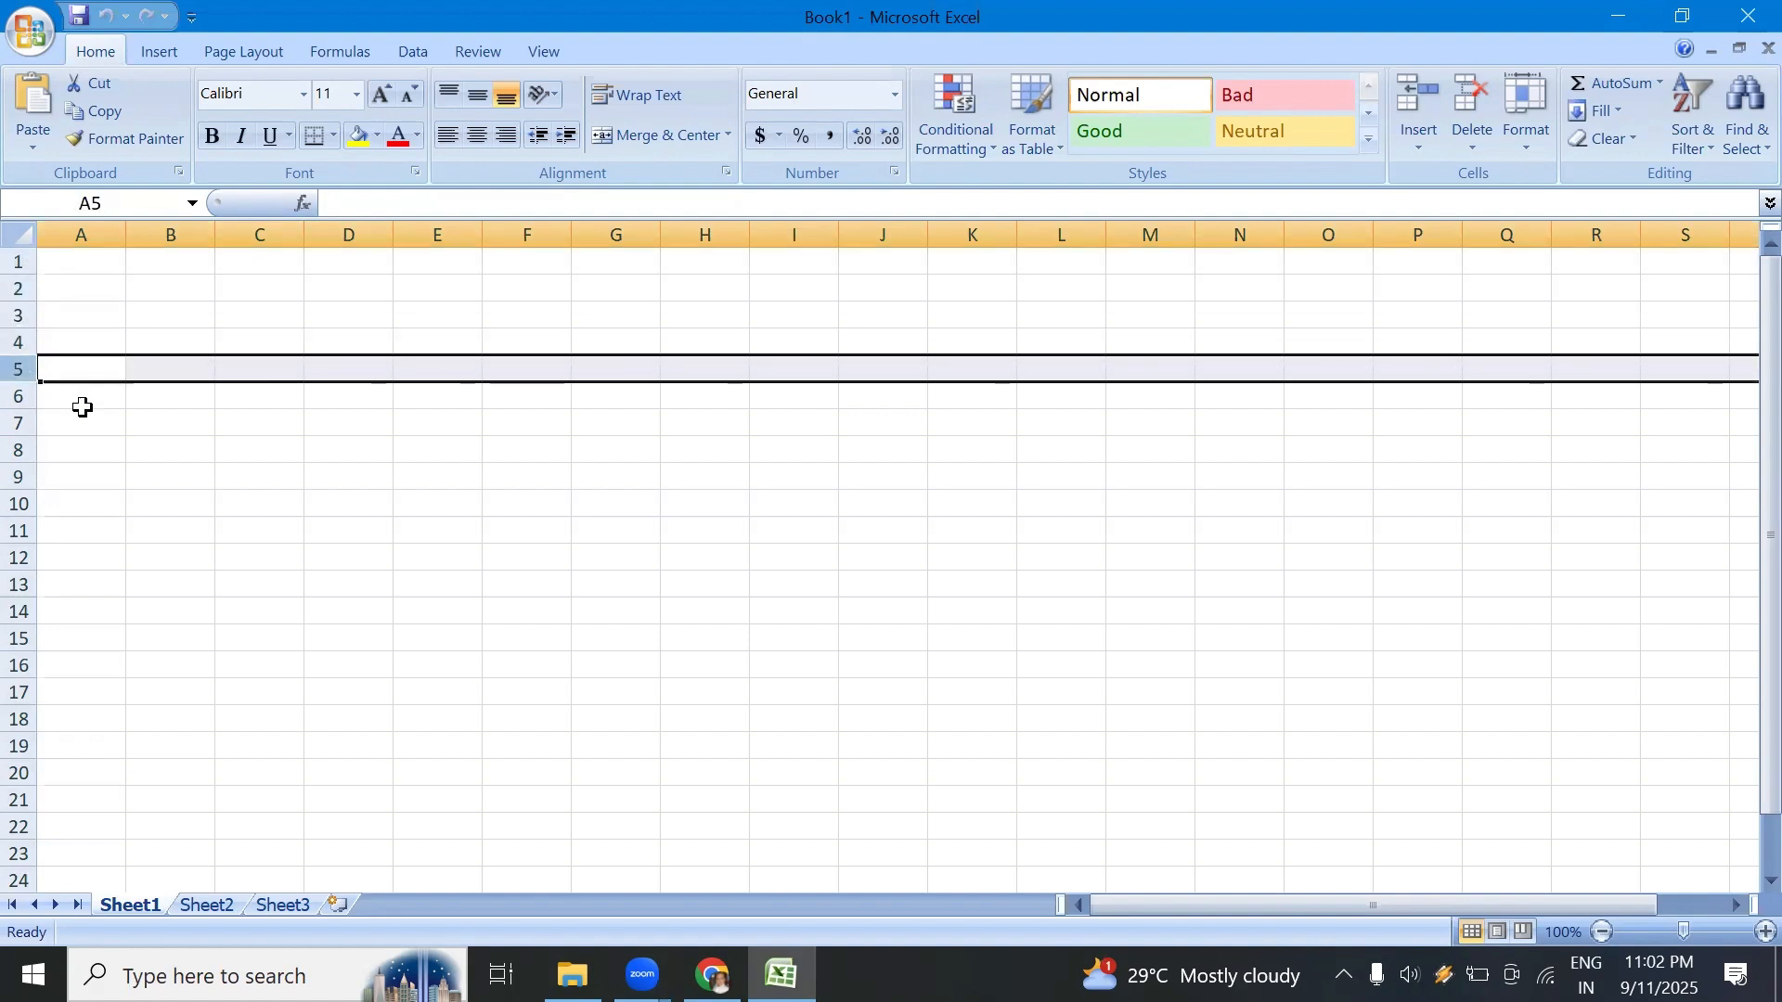
Step: Move cell by cell down column A from A6 to A116 to examine the row numbering
{"action": "left_click", "coordinate": [80, 404]}
{"action": "key", "text": "Down"}
{"action": "key", "text": "Down"}
{"action": "key", "text": "Down"}
{"action": "key", "text": "Down"}
{"action": "key", "text": "Down"}
{"action": "key", "text": "Down"}
{"action": "key", "text": "Down"}
{"action": "key", "text": "Down"}
{"action": "key", "text": "Down"}
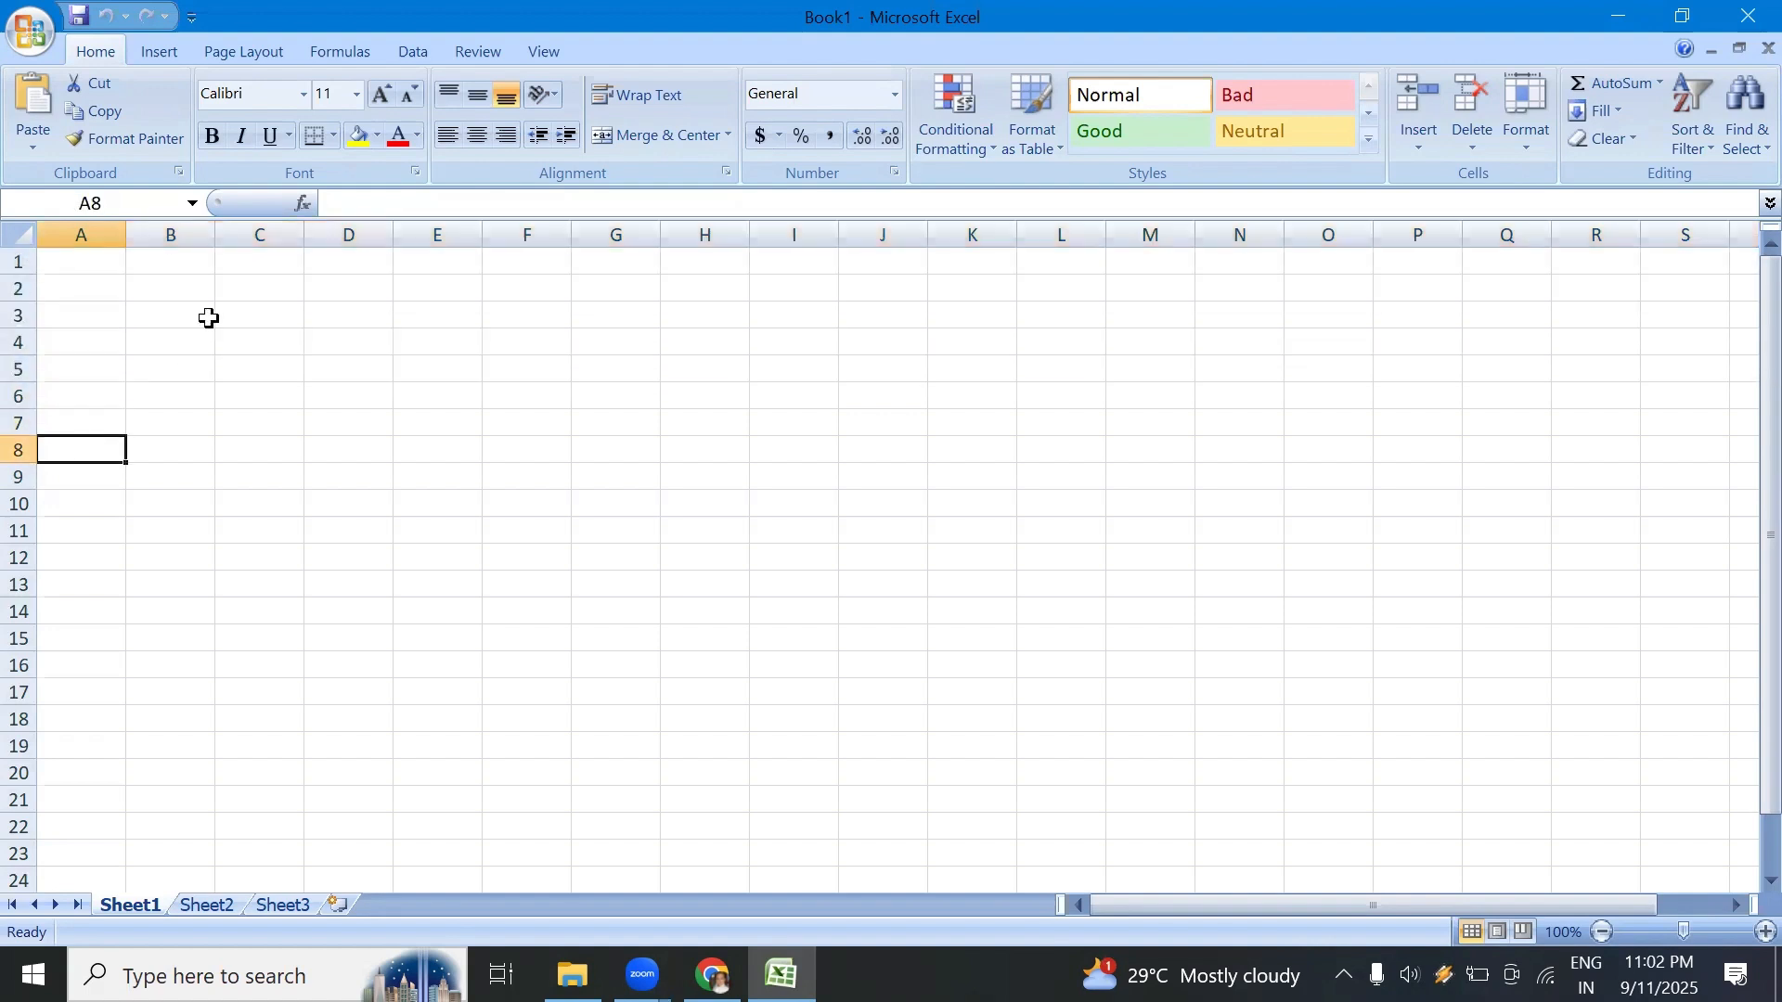
{"action": "key", "text": "Down"}
{"action": "key", "text": "Down"}
{"action": "key", "text": "Down"}
{"action": "key", "text": "Down"}
{"action": "key", "text": "Down"}
{"action": "key", "text": "Down"}
{"action": "key", "text": "Down"}
{"action": "key", "text": "Down"}
{"action": "key", "text": "Down"}
{"action": "key", "text": "Down"}
{"action": "key", "text": "Down"}
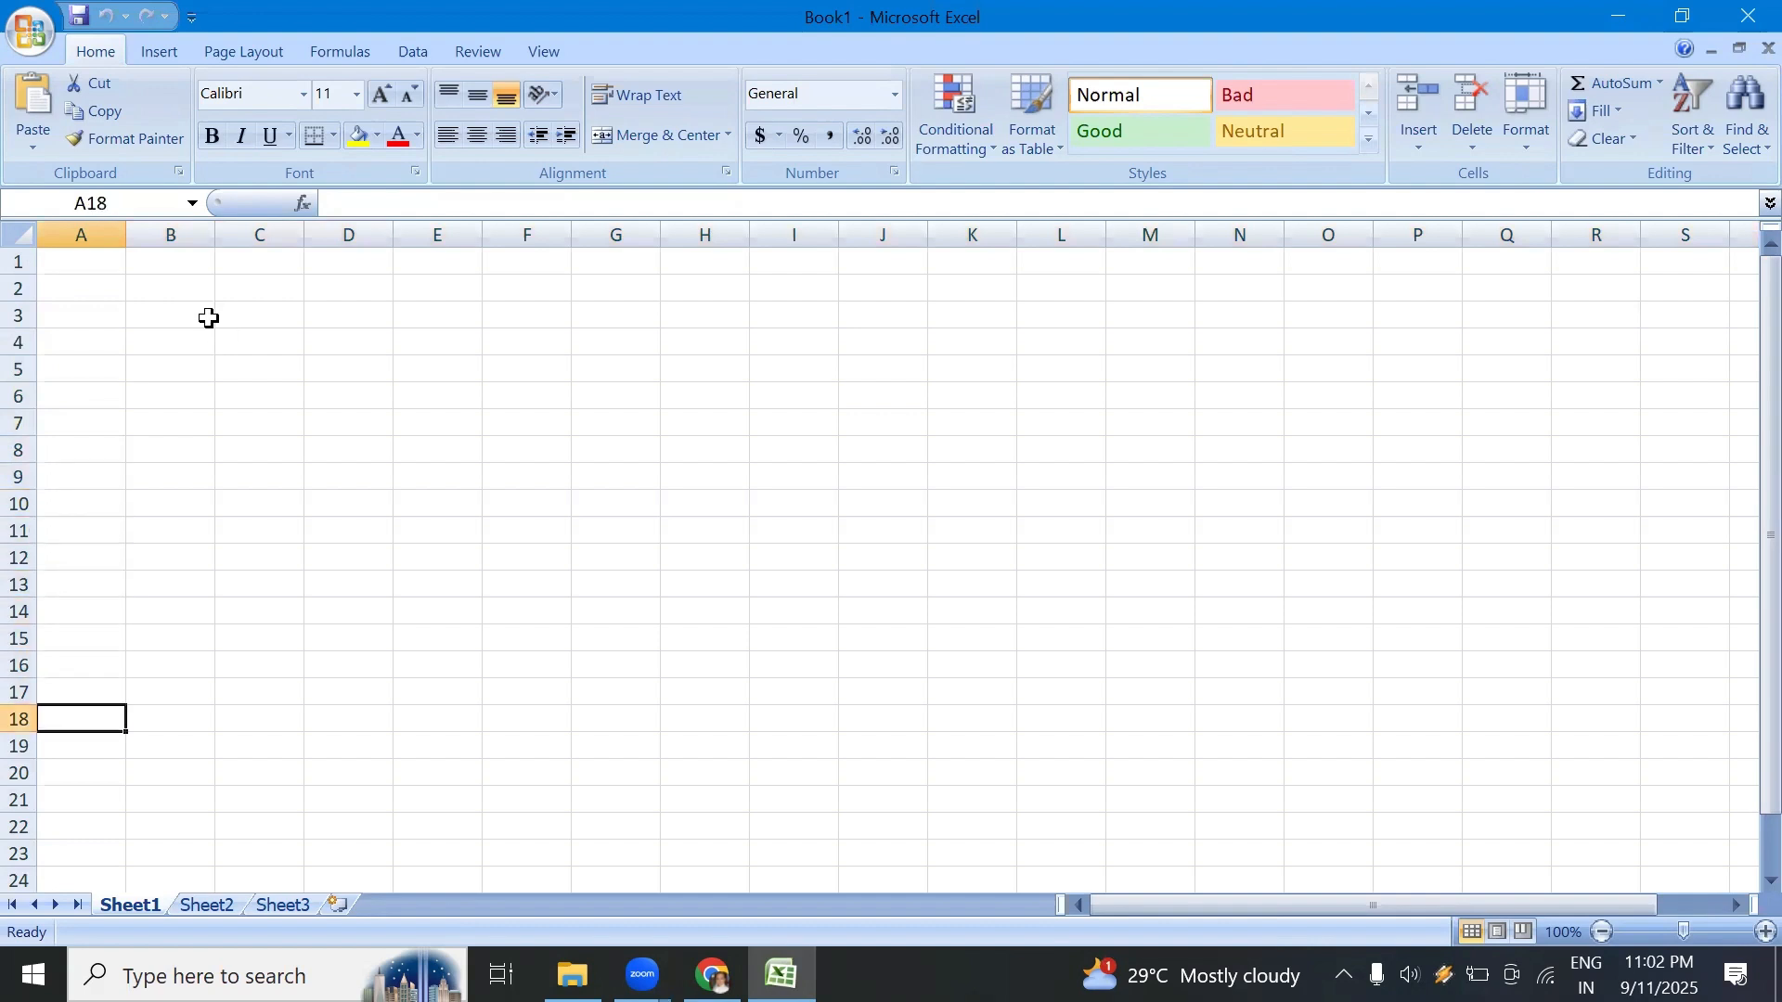
{"action": "key", "text": "Down"}
{"action": "key", "text": "Down"}
{"action": "key", "text": "Down"}
{"action": "key", "text": "Down"}
{"action": "key", "text": "Down"}
{"action": "key", "text": "Down"}
{"action": "key", "text": "Down"}
{"action": "key", "text": "Down"}
{"action": "key", "text": "Down"}
{"action": "key", "text": "Down"}
{"action": "key", "text": "Down"}
{"action": "key", "text": "Down"}
{"action": "key", "text": "Down"}
{"action": "key", "text": "Down"}
{"action": "key", "text": "Down"}
{"action": "key", "text": "Down"}
{"action": "key", "text": "Down"}
{"action": "key", "text": "Down"}
{"action": "key", "text": "Down"}
{"action": "key", "text": "Down"}
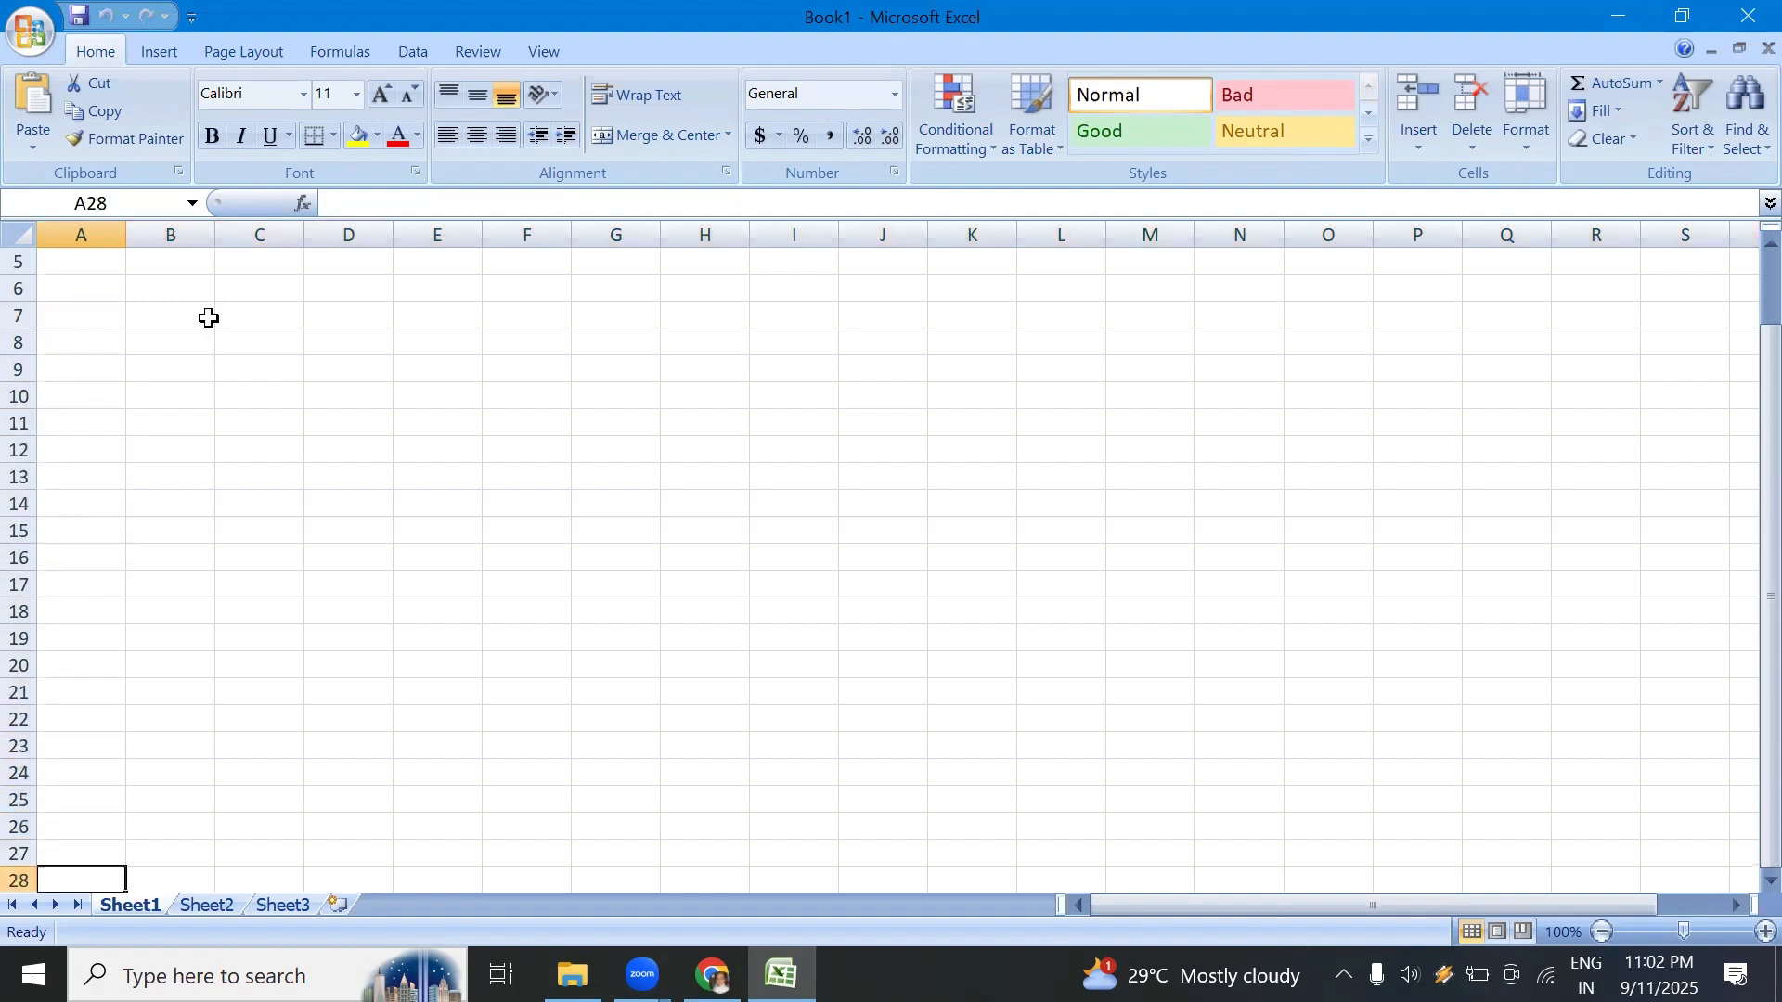
{"action": "key", "text": "Down"}
{"action": "key", "text": "Down"}
{"action": "key", "text": "Down"}
{"action": "key", "text": "Down"}
{"action": "key", "text": "Down"}
{"action": "key", "text": "Down"}
{"action": "key", "text": "Down"}
{"action": "key", "text": "Down"}
{"action": "key", "text": "Down"}
{"action": "key", "text": "Down"}
{"action": "key", "text": "Down"}
{"action": "key", "text": "Down"}
{"action": "key", "text": "Down"}
{"action": "key", "text": "Down"}
{"action": "key", "text": "Down"}
{"action": "key", "text": "Down"}
{"action": "key", "text": "Down"}
{"action": "key", "text": "Down"}
{"action": "key", "text": "Down"}
{"action": "key", "text": "Down"}
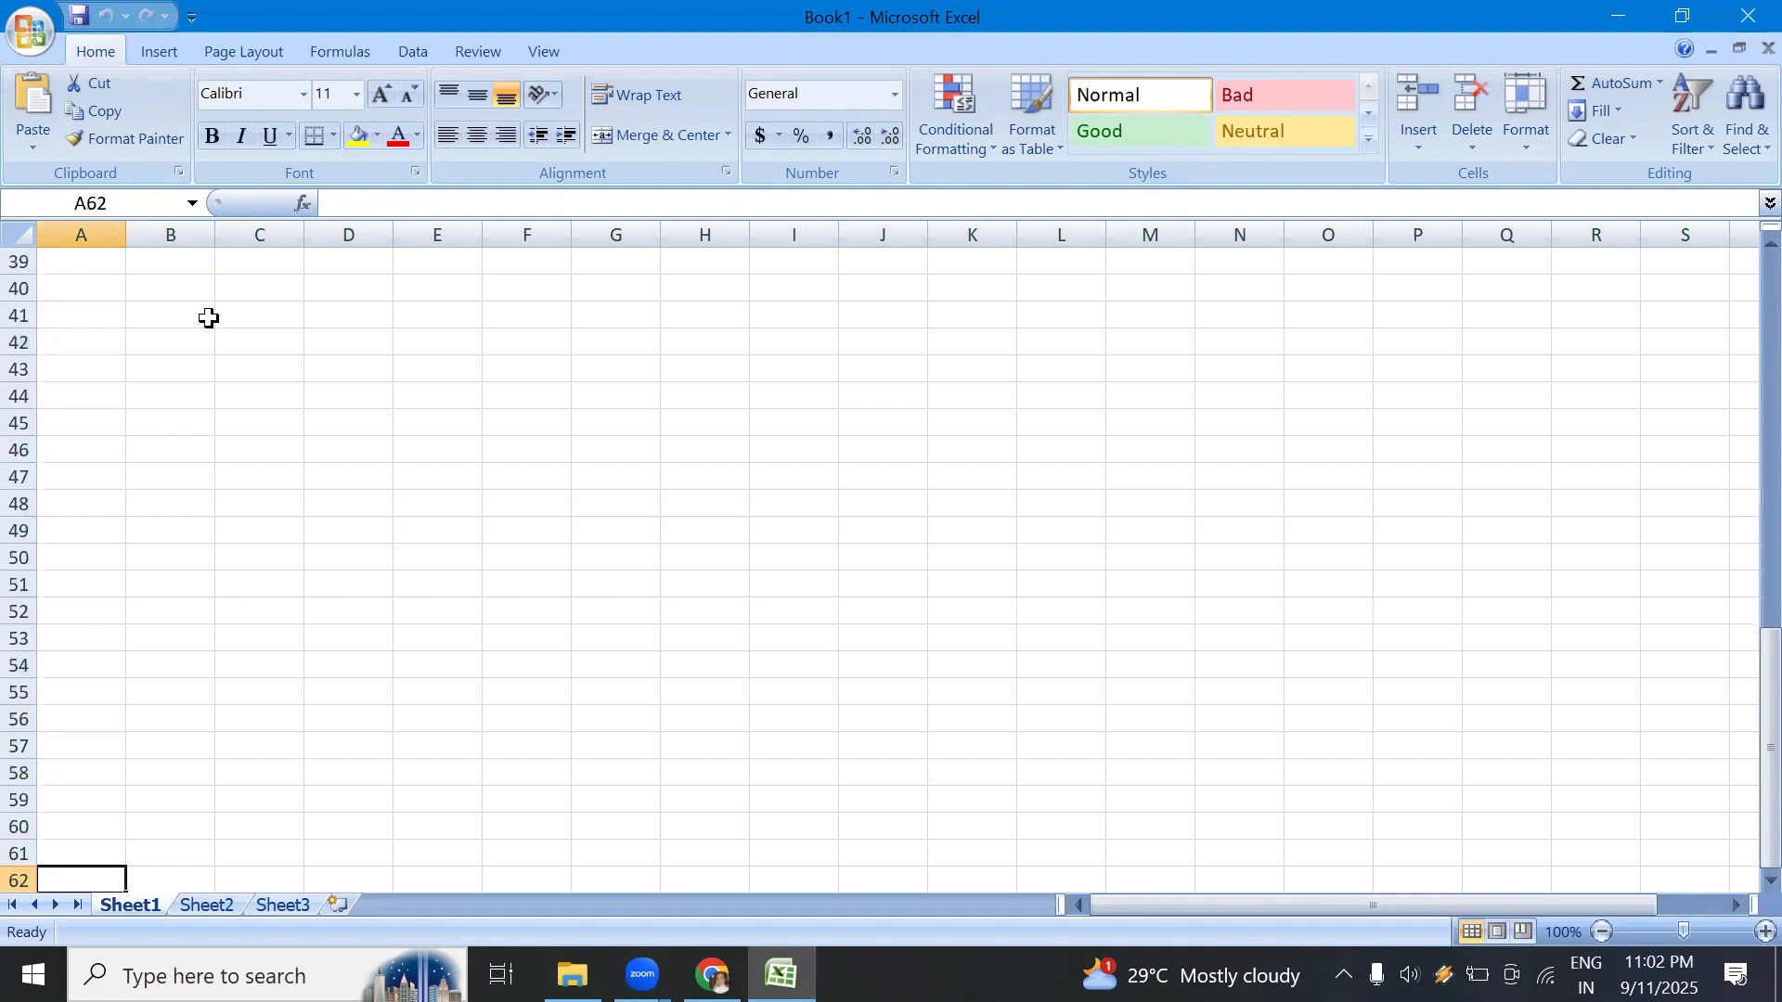
{"action": "key", "text": "Down"}
{"action": "key", "text": "Down"}
{"action": "key", "text": "Down"}
{"action": "key", "text": "Down"}
{"action": "key", "text": "Down"}
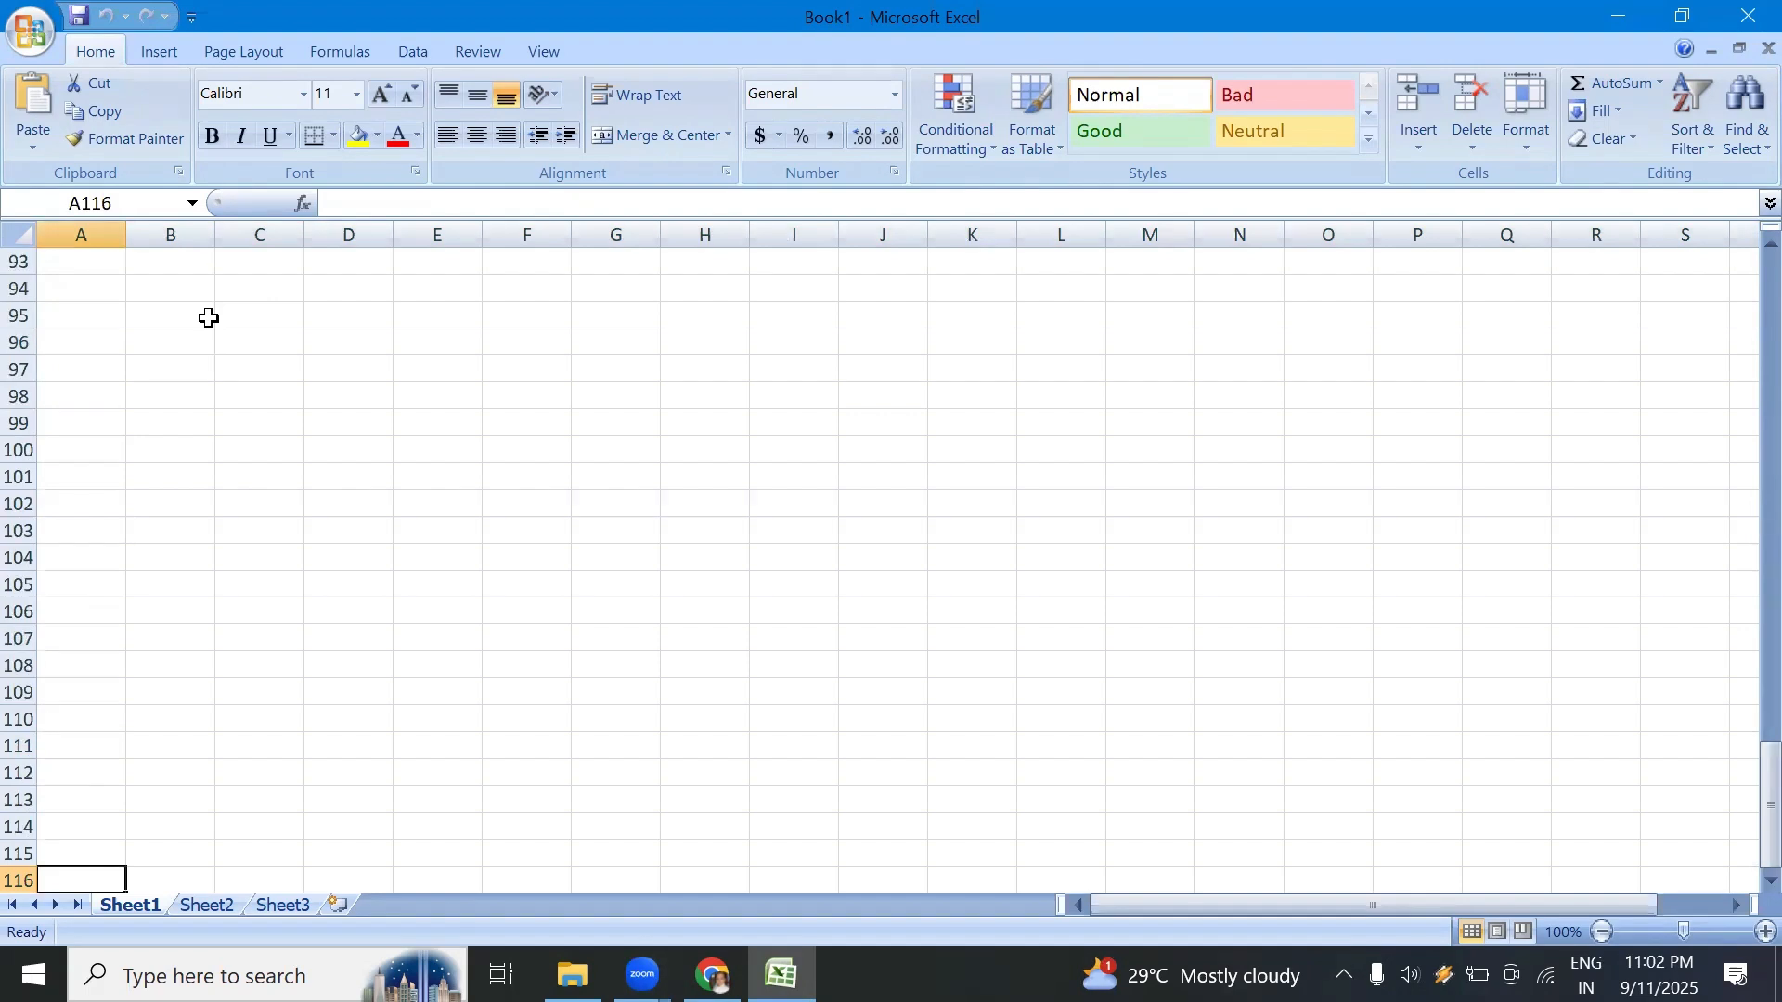
Step: Jump to the last row of column A and return to cell A1
{"action": "key", "text": "ctrl+Down"}
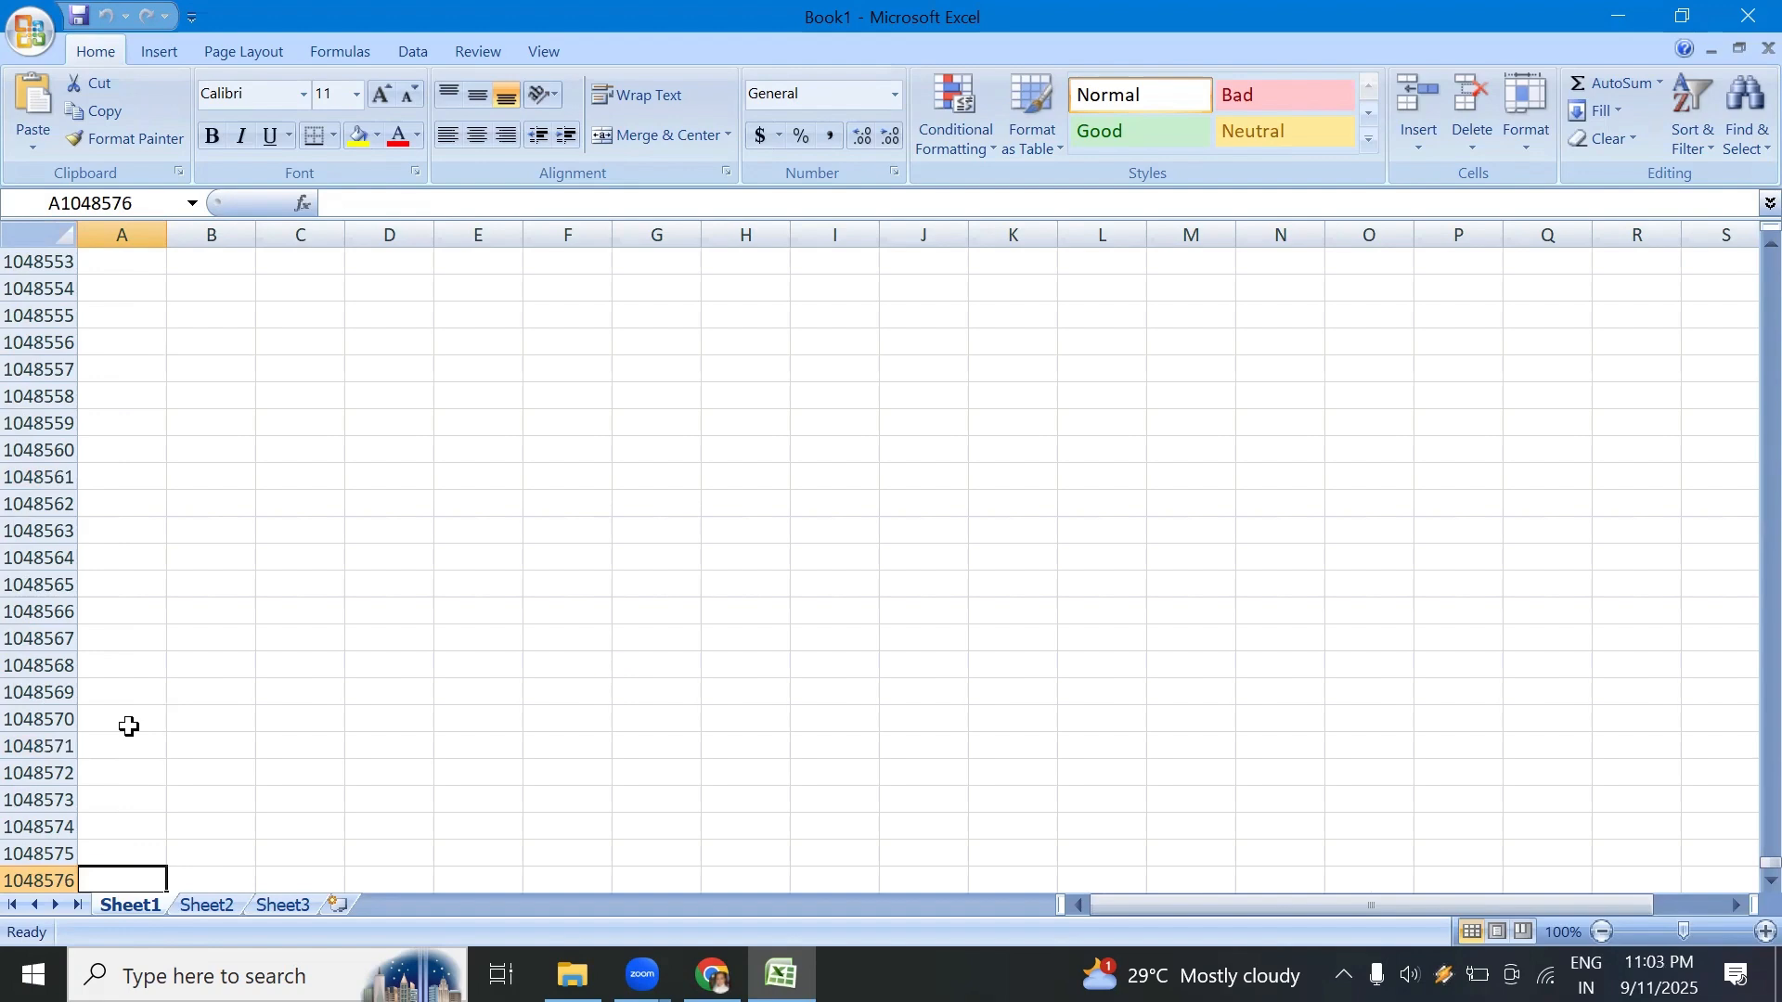
{"action": "key", "text": "ctrl+Up"}
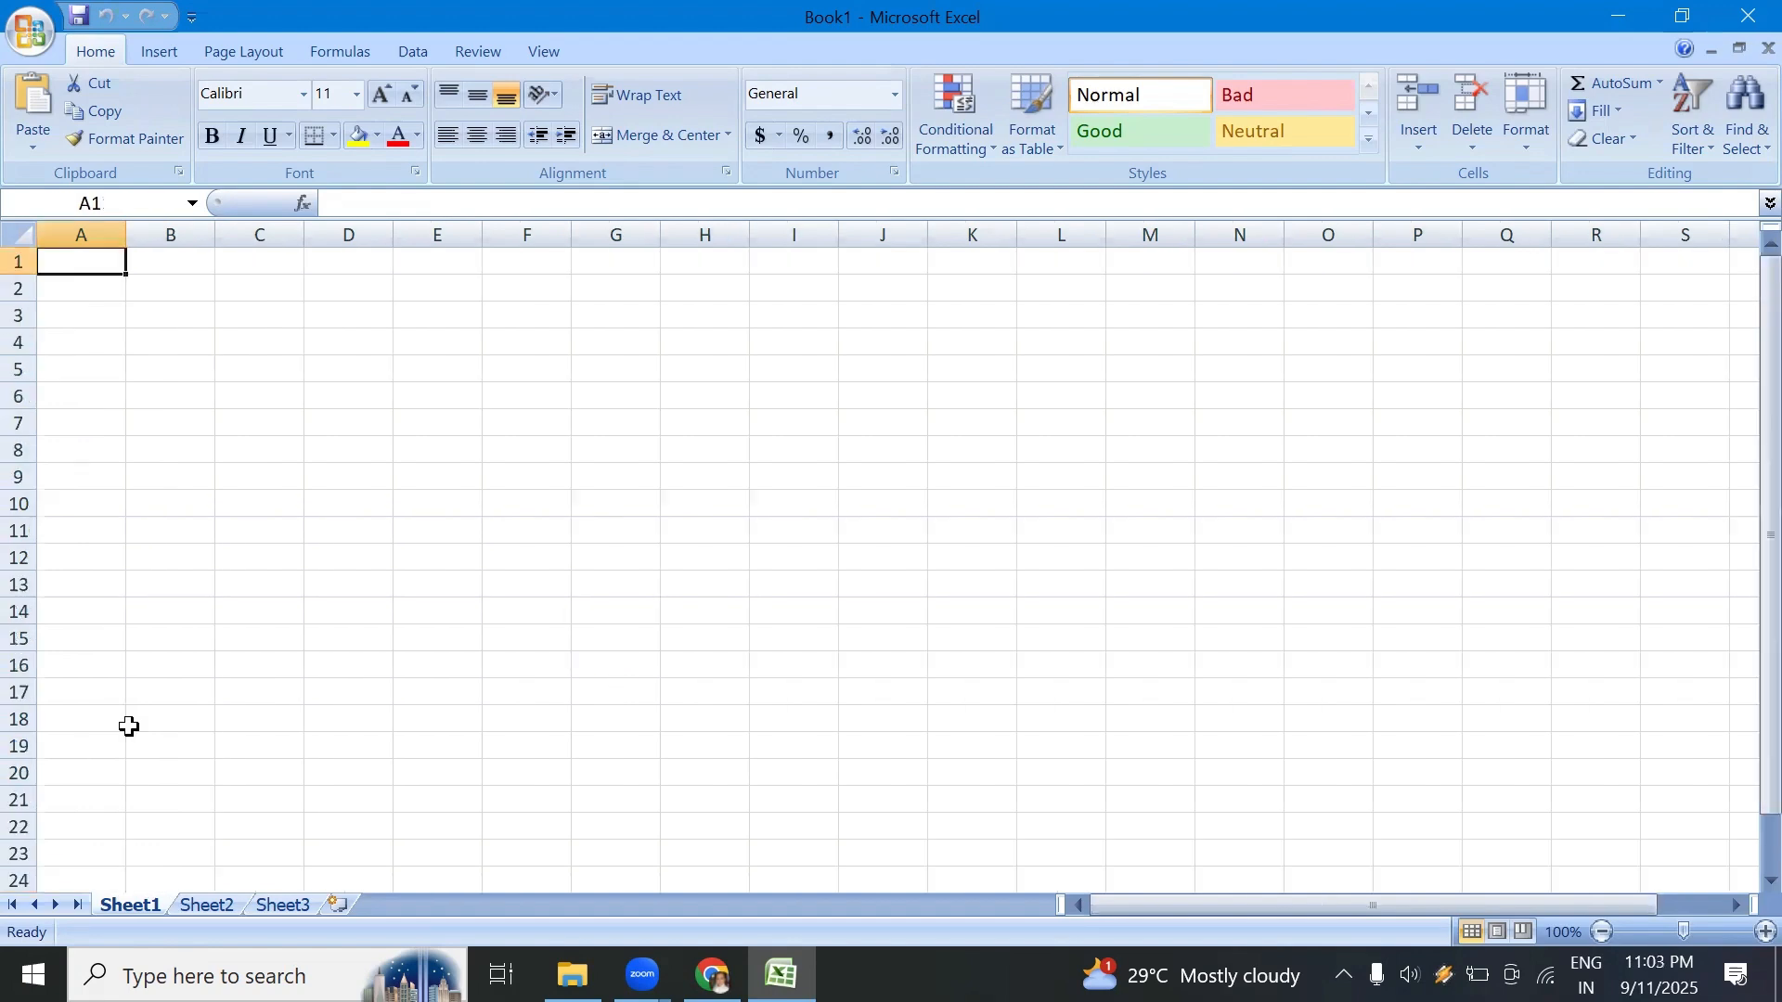
Step: Select column B and row 1 in turn, ending on the single cell C4
{"action": "left_click", "coordinate": [171, 234]}
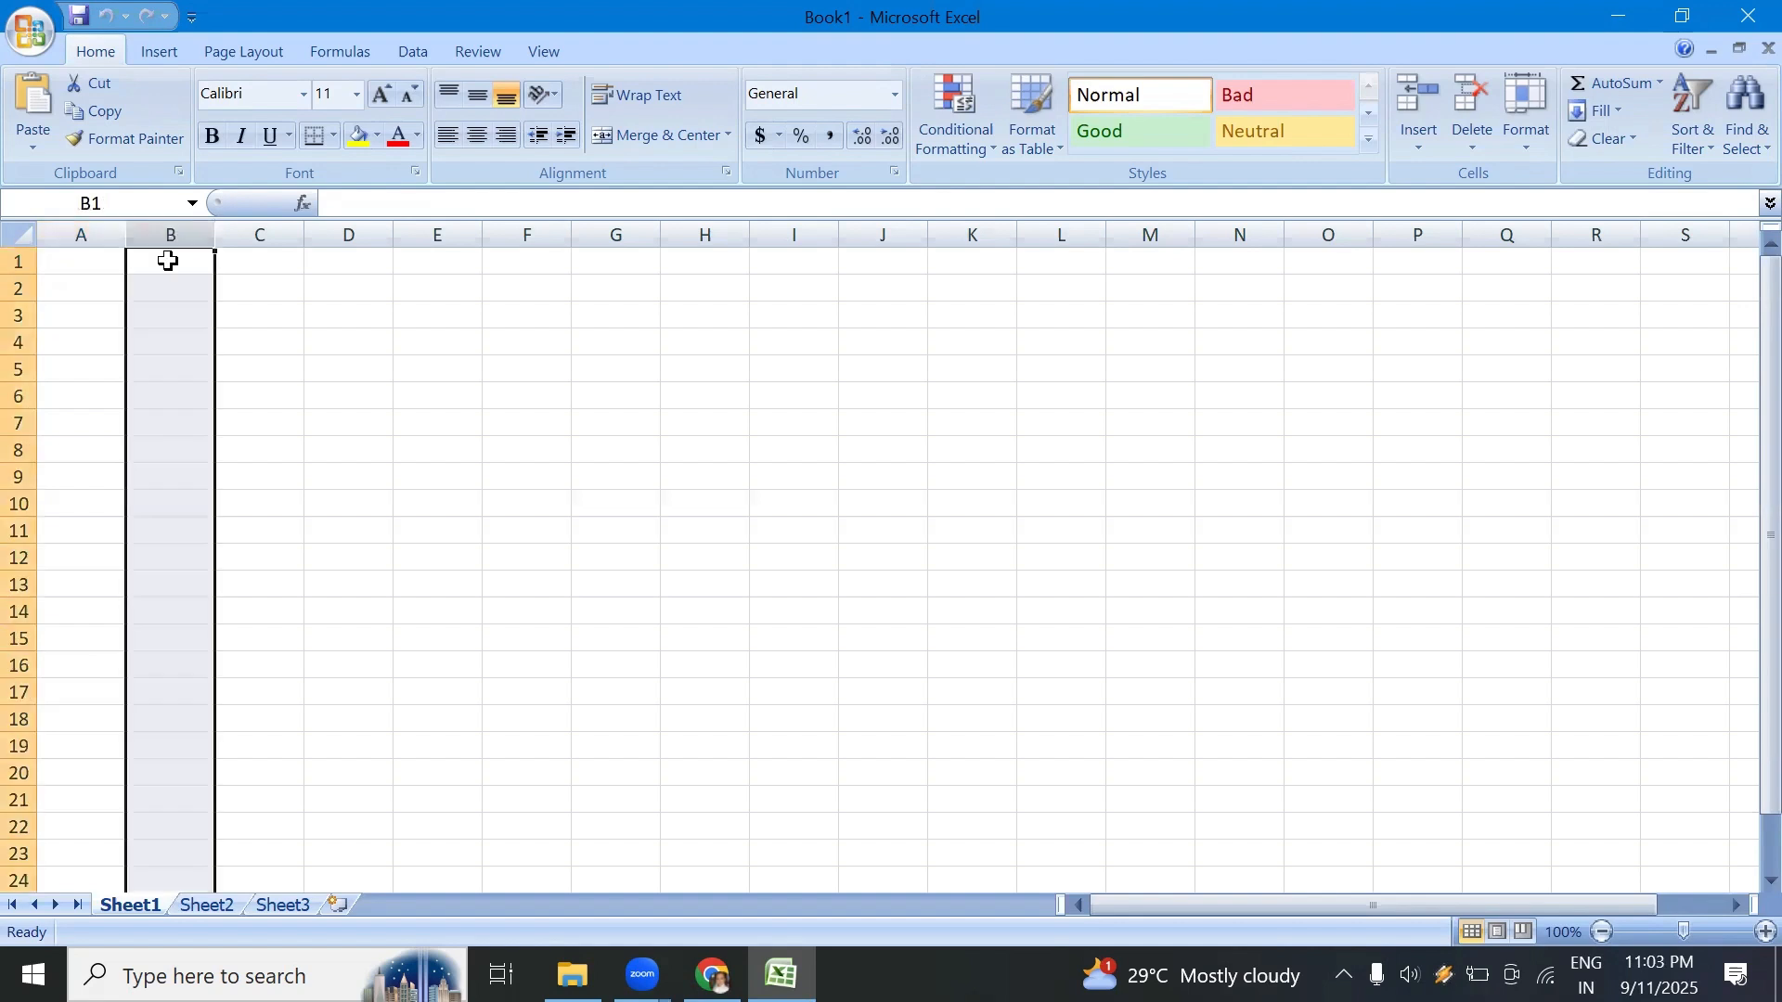
{"action": "left_click", "coordinate": [21, 262]}
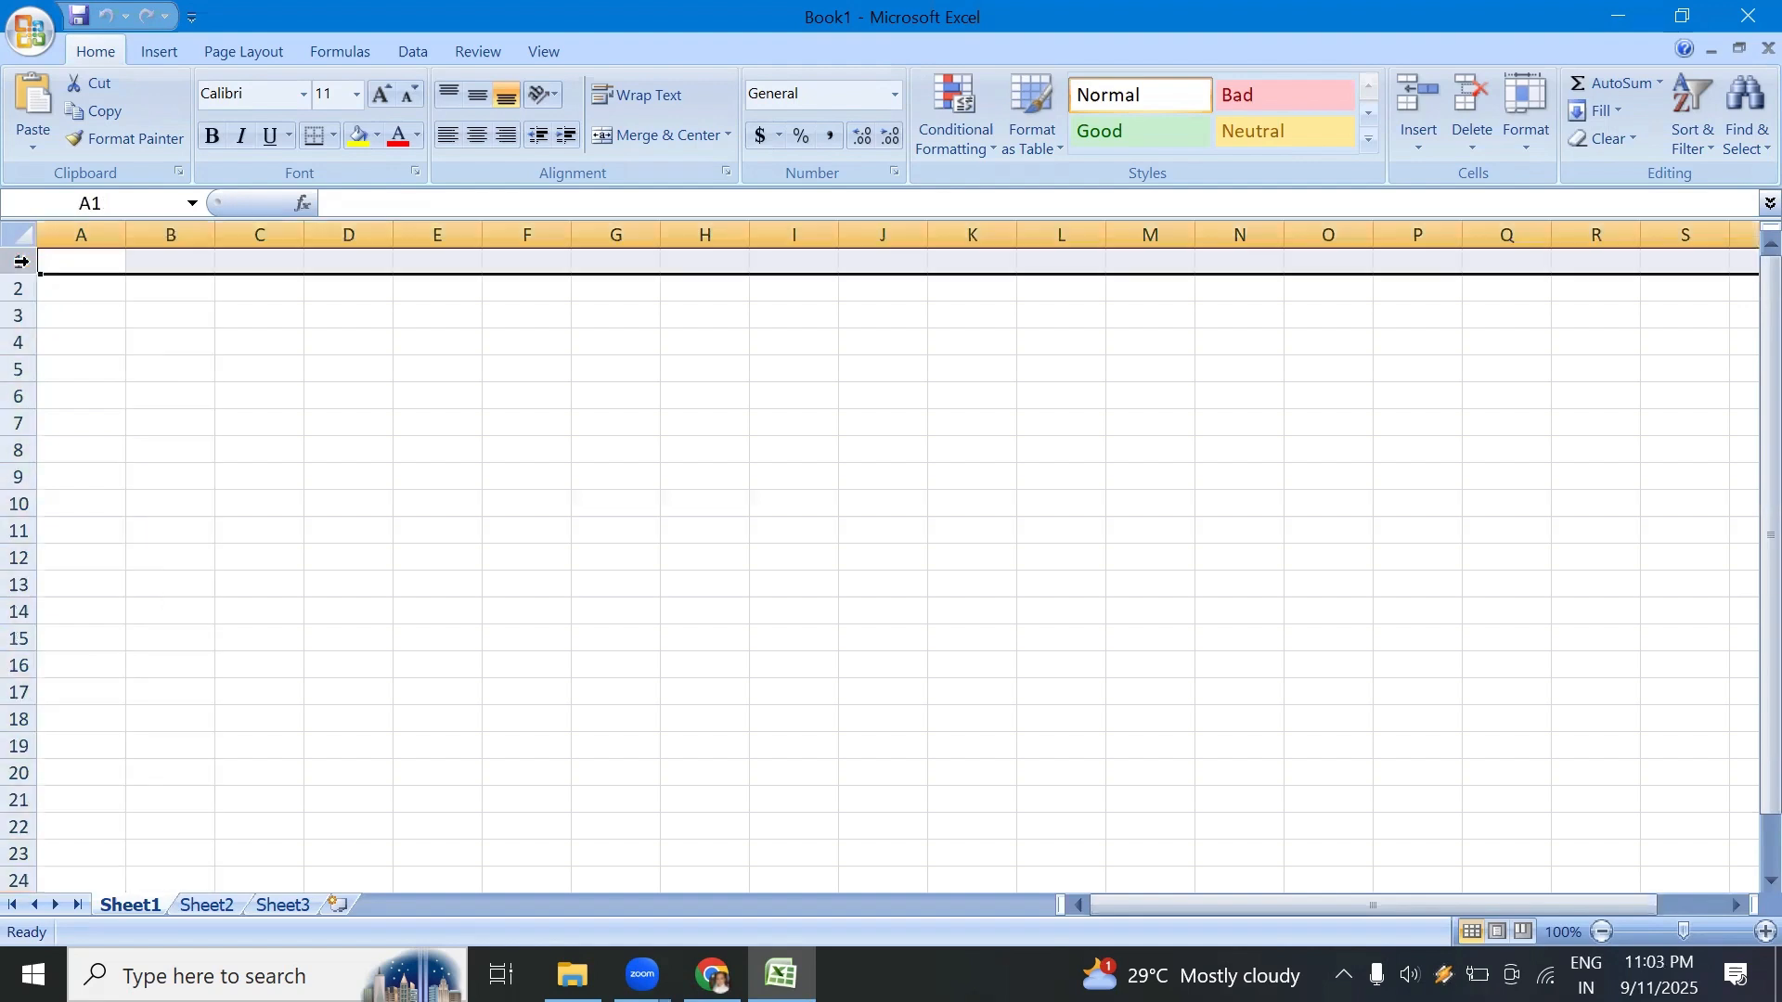
{"action": "left_click", "coordinate": [117, 281]}
{"action": "left_click", "coordinate": [239, 336]}
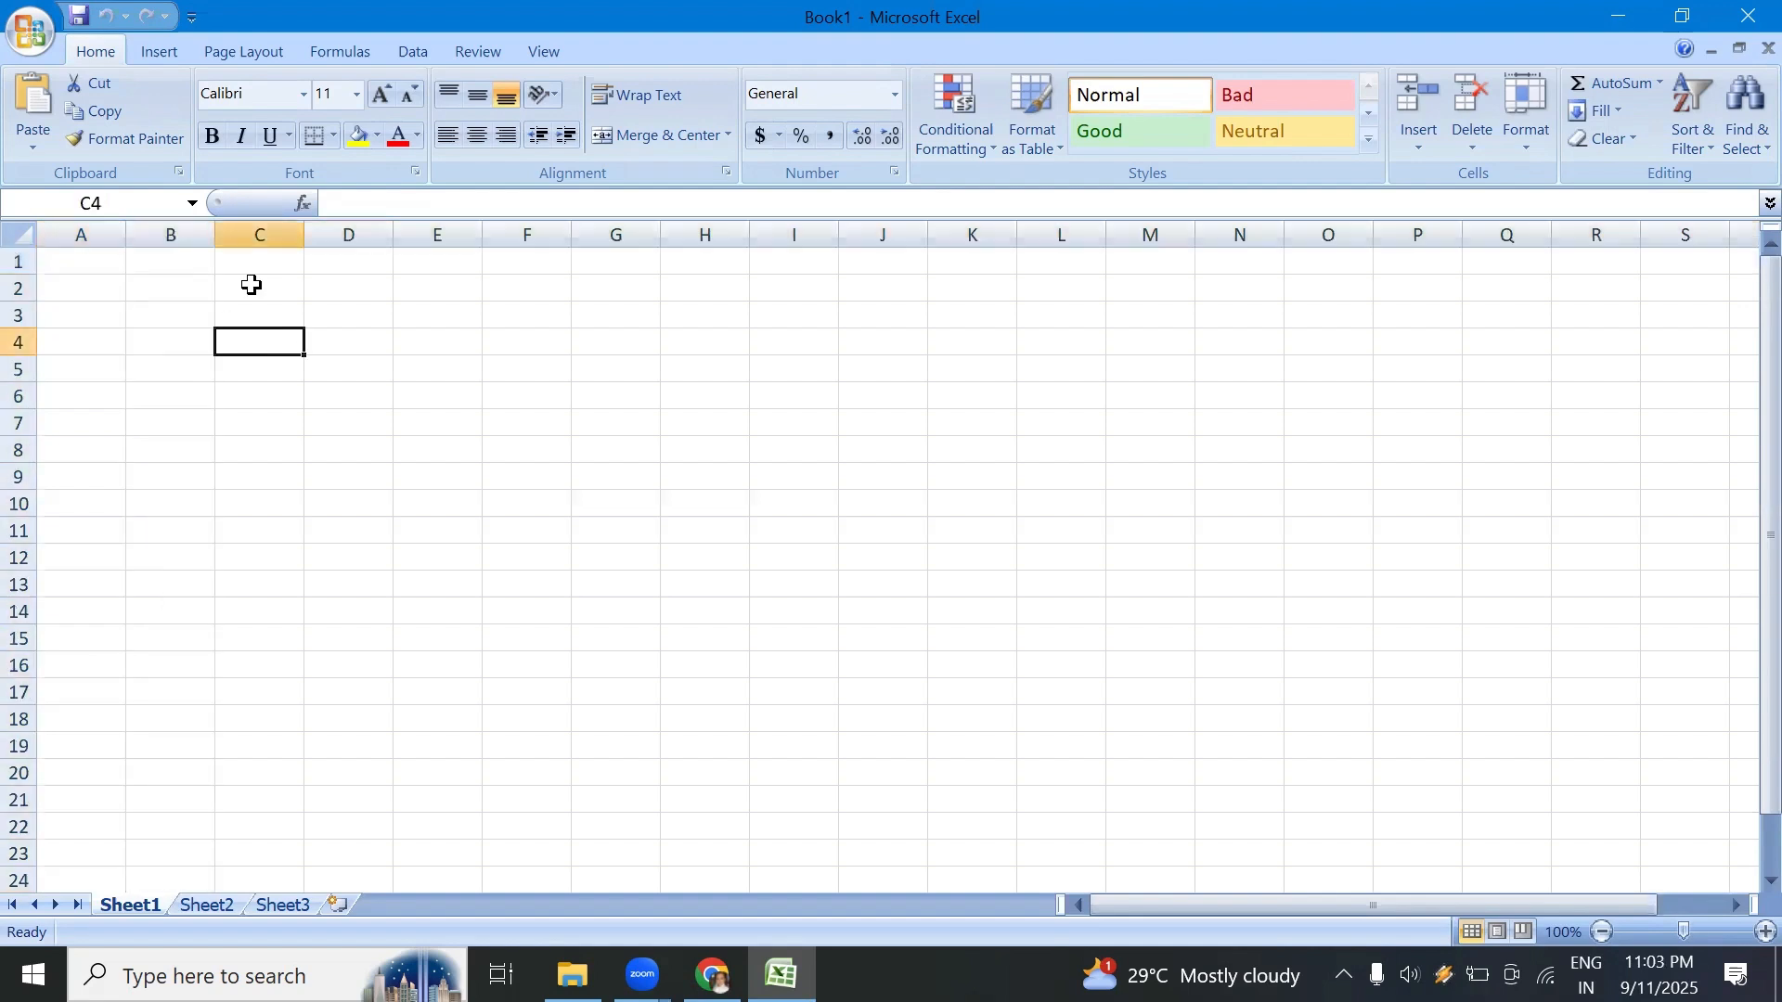
Step: Select column C, row 3, and the cell C3 where they intersect
{"action": "left_click", "coordinate": [258, 236]}
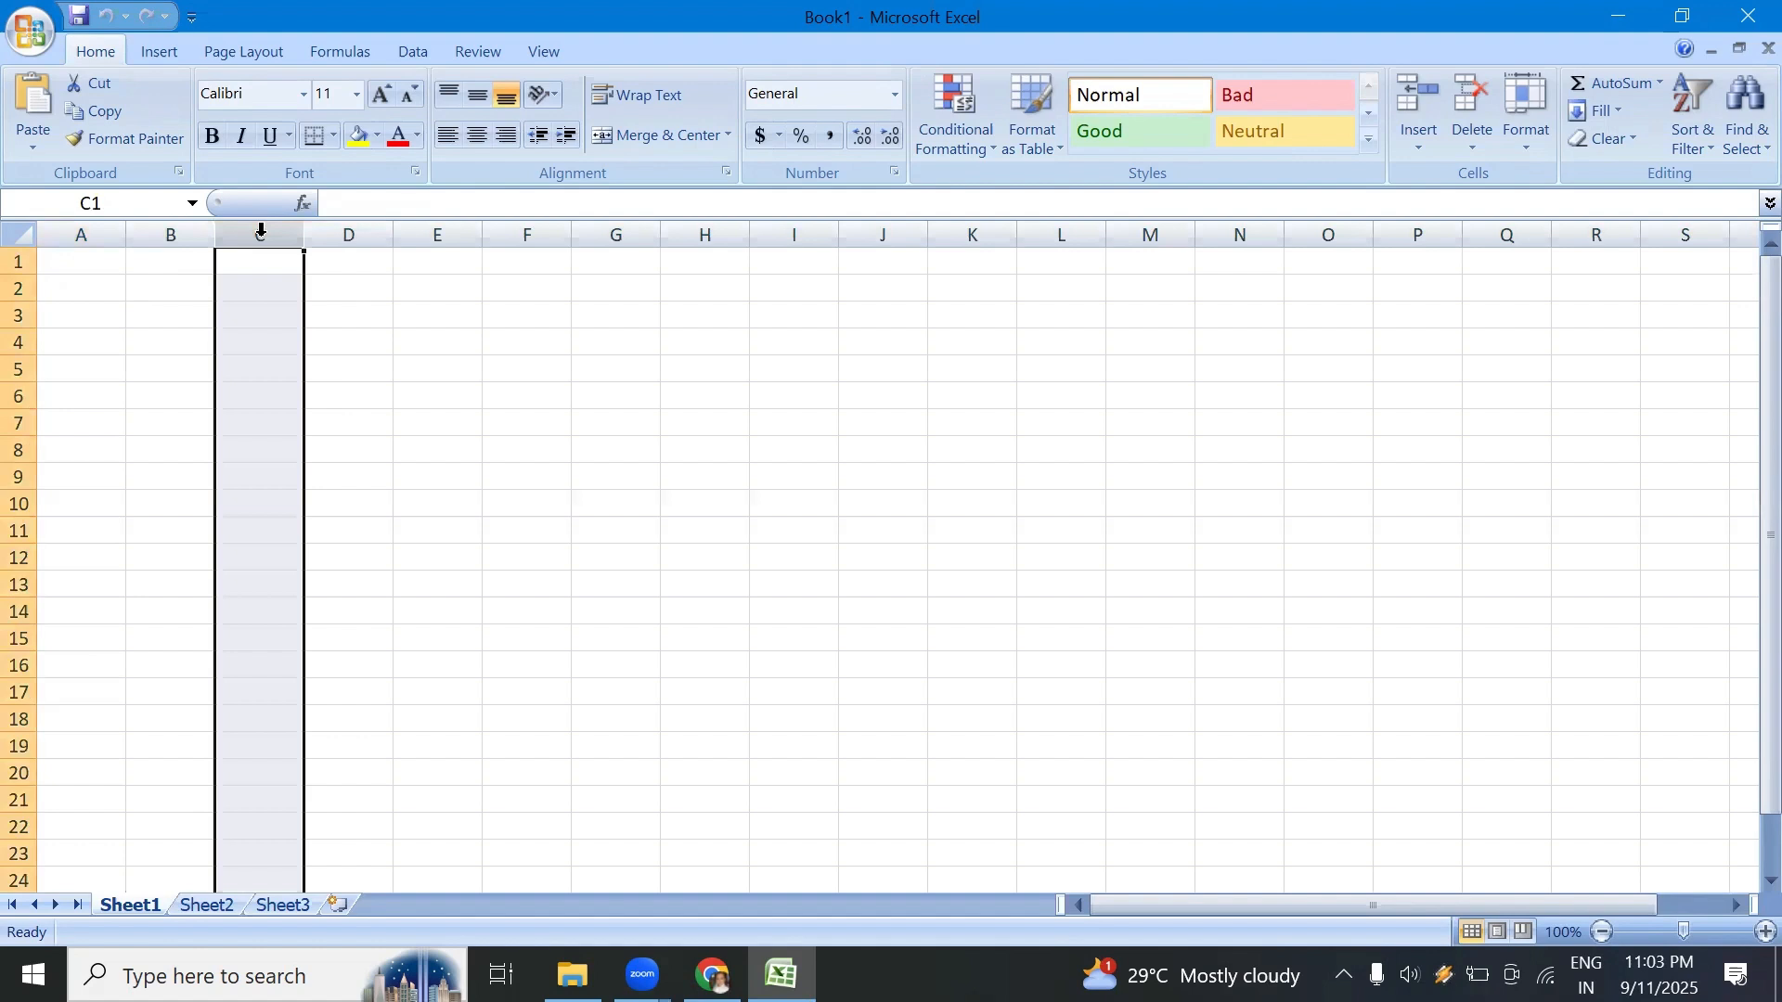
{"action": "left_click", "coordinate": [21, 318]}
{"action": "left_click", "coordinate": [266, 362]}
{"action": "left_click", "coordinate": [267, 318]}
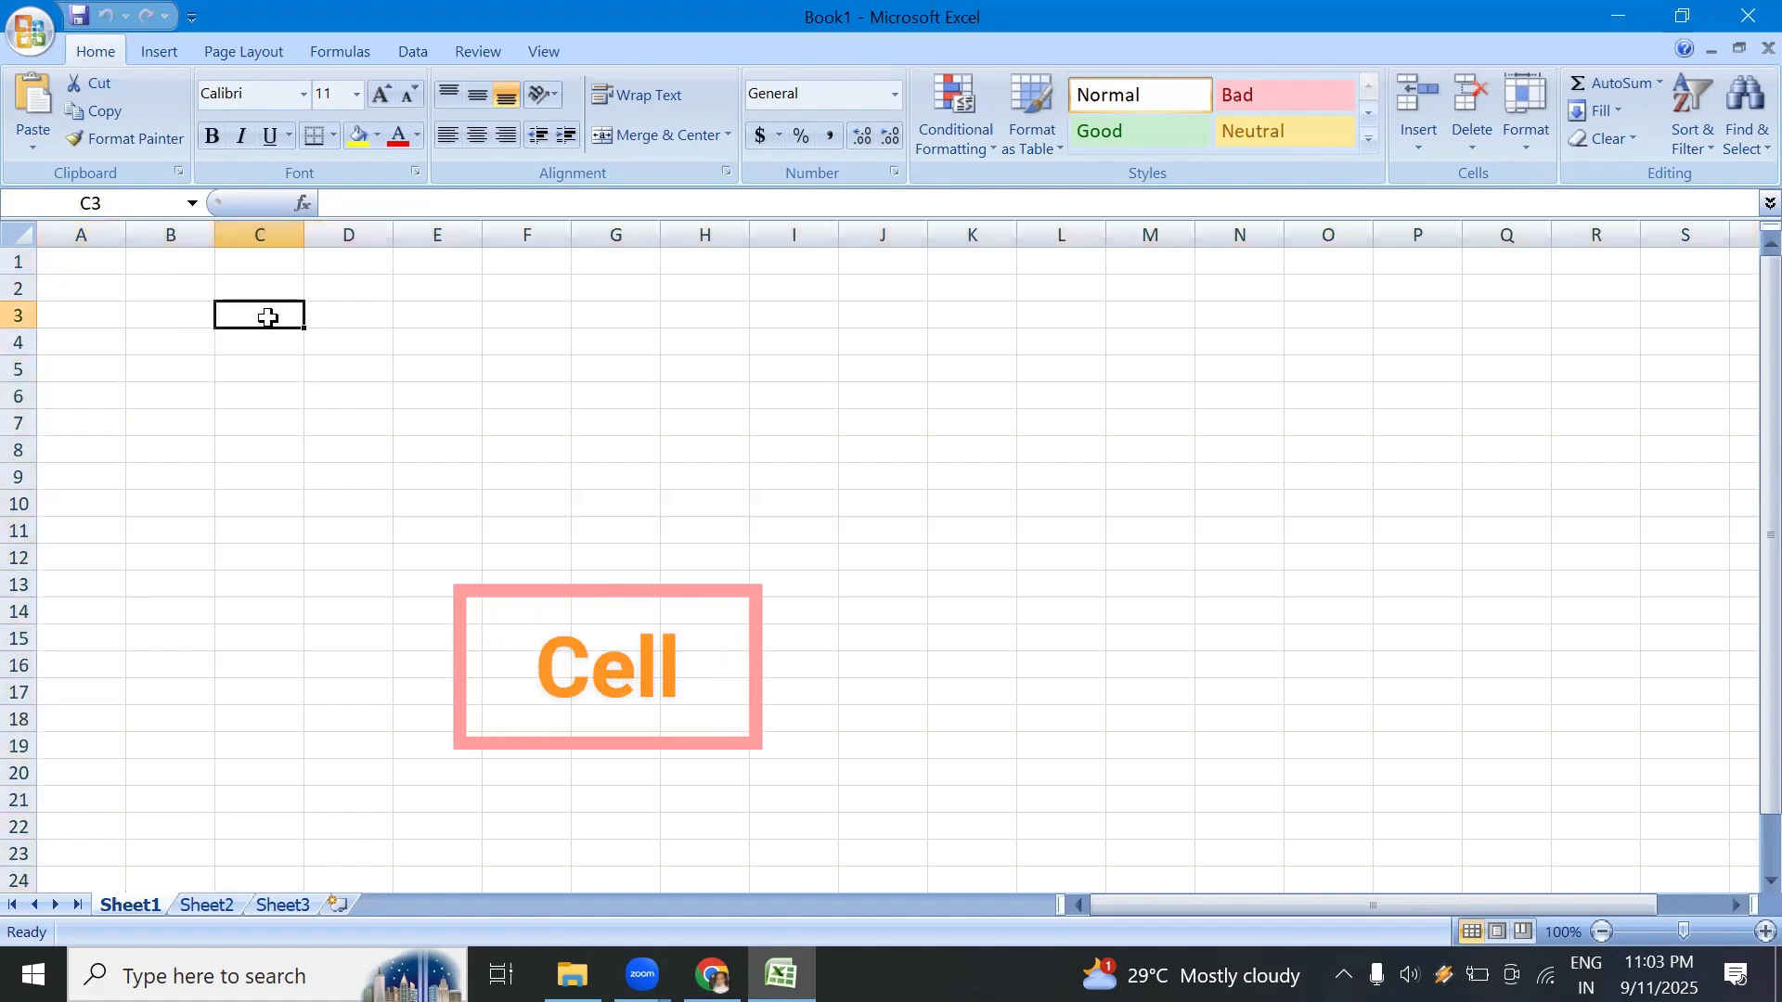
Step: Select single cells in column C between rows 2 and 6, ending on C5, to examine each cell's address
{"action": "left_click", "coordinate": [275, 336]}
{"action": "left_click", "coordinate": [271, 317]}
{"action": "left_click", "coordinate": [275, 369]}
{"action": "left_click", "coordinate": [269, 315]}
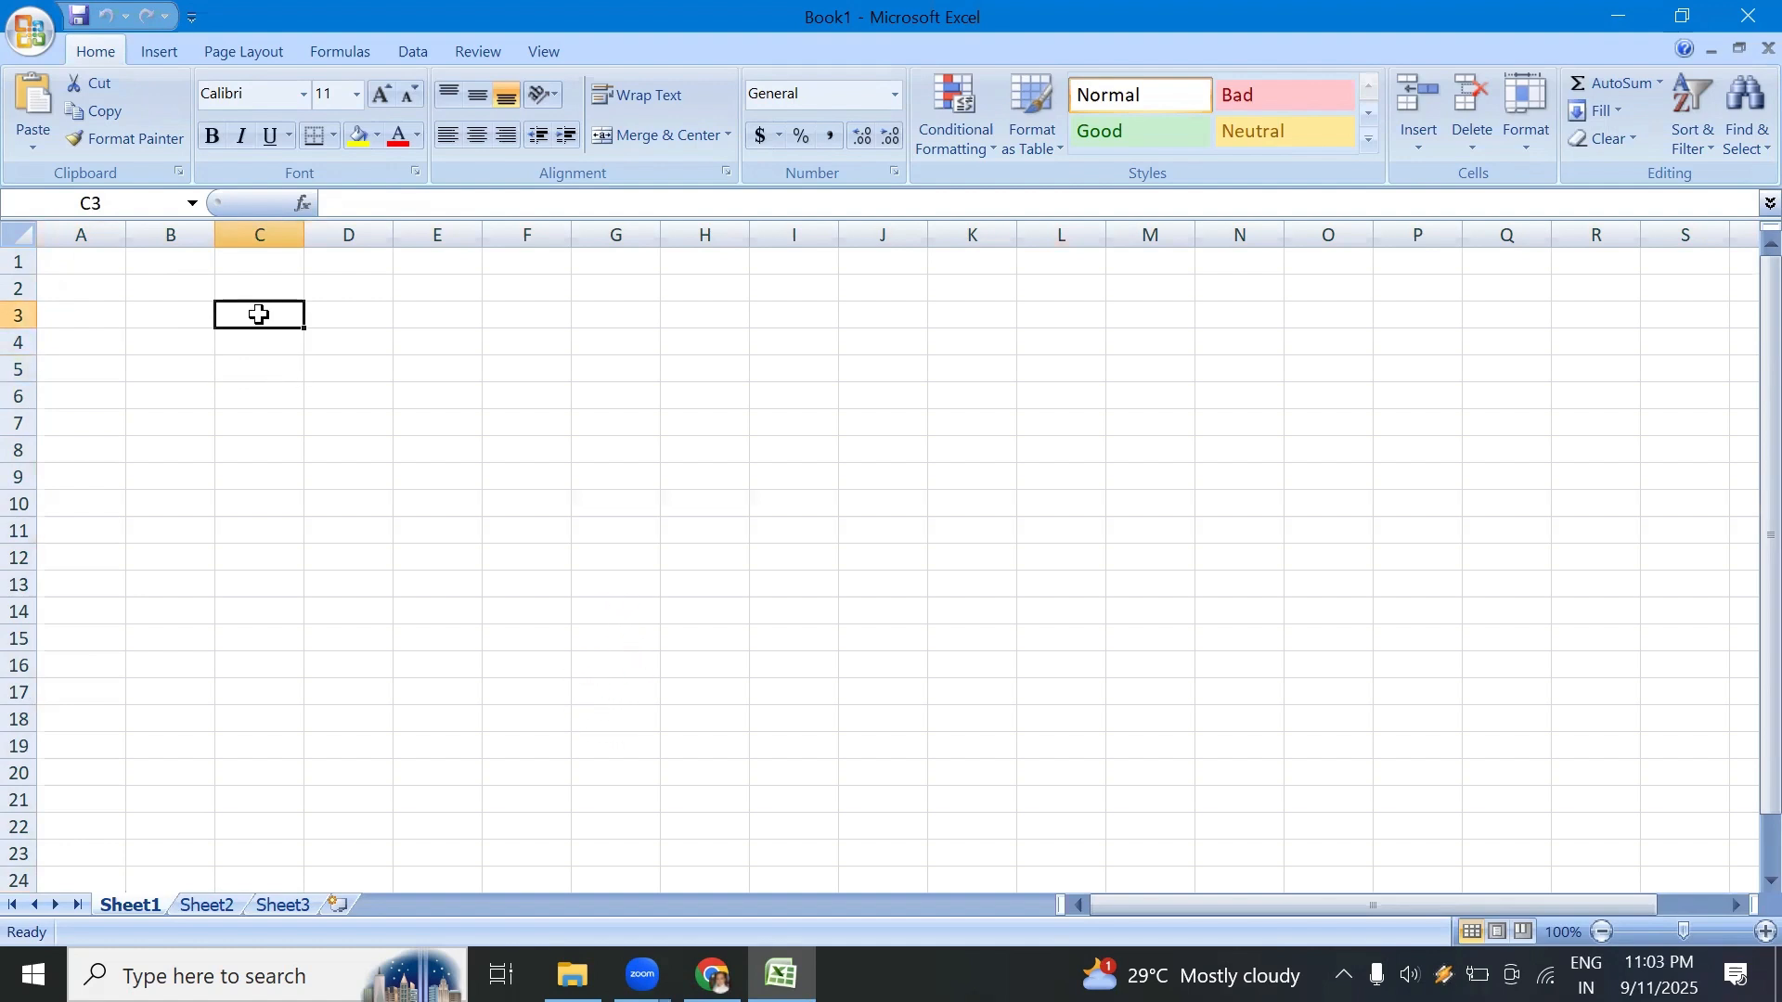
{"action": "left_click", "coordinate": [267, 350]}
{"action": "left_click", "coordinate": [263, 317]}
{"action": "left_click", "coordinate": [276, 401]}
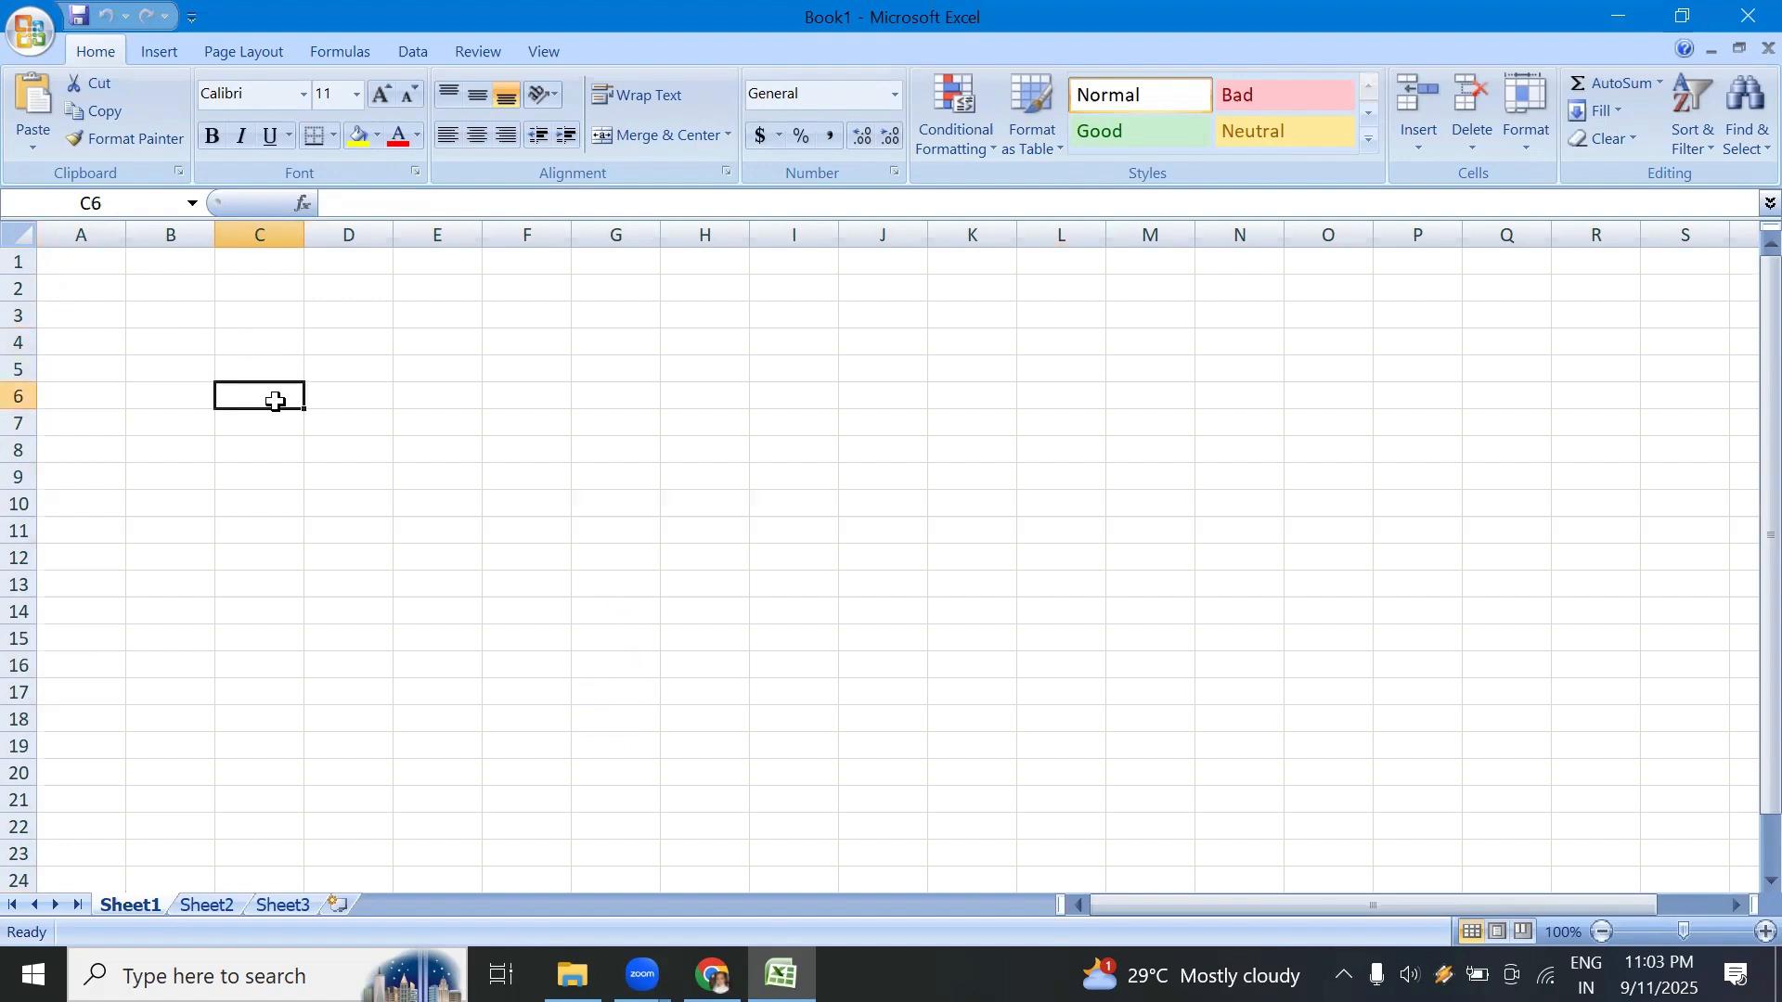
{"action": "left_click", "coordinate": [267, 334]}
{"action": "left_click", "coordinate": [270, 288]}
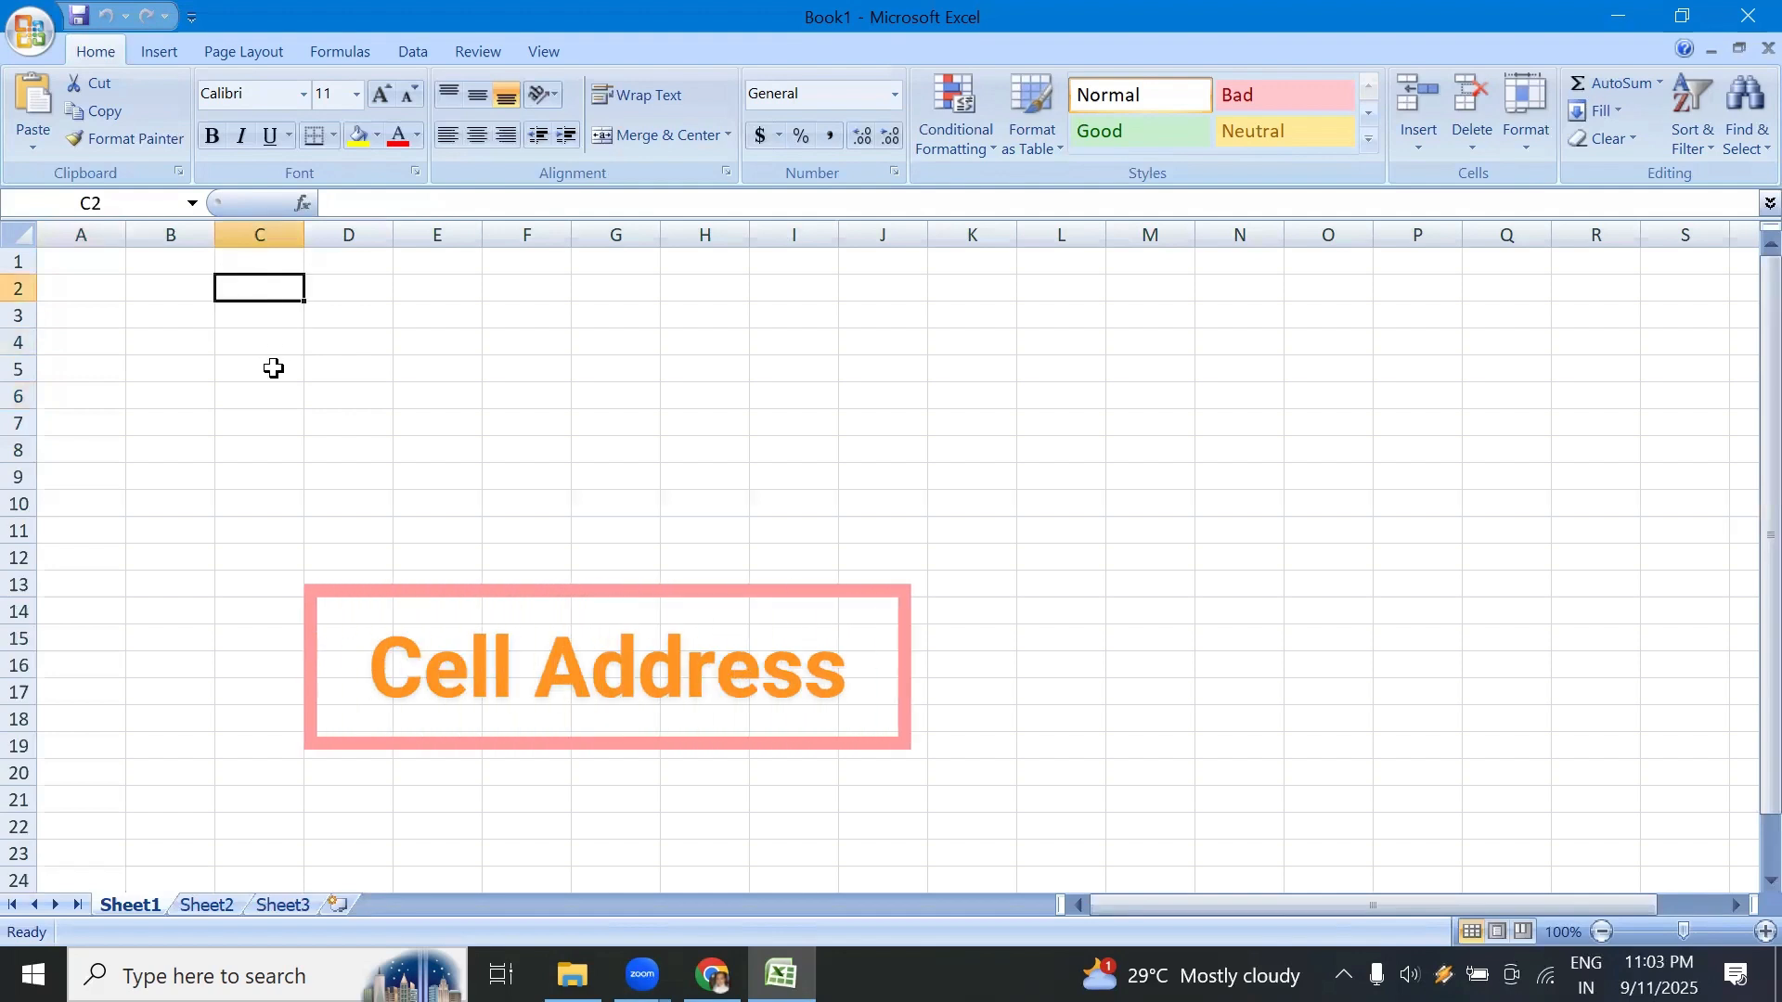
{"action": "left_click", "coordinate": [274, 368]}
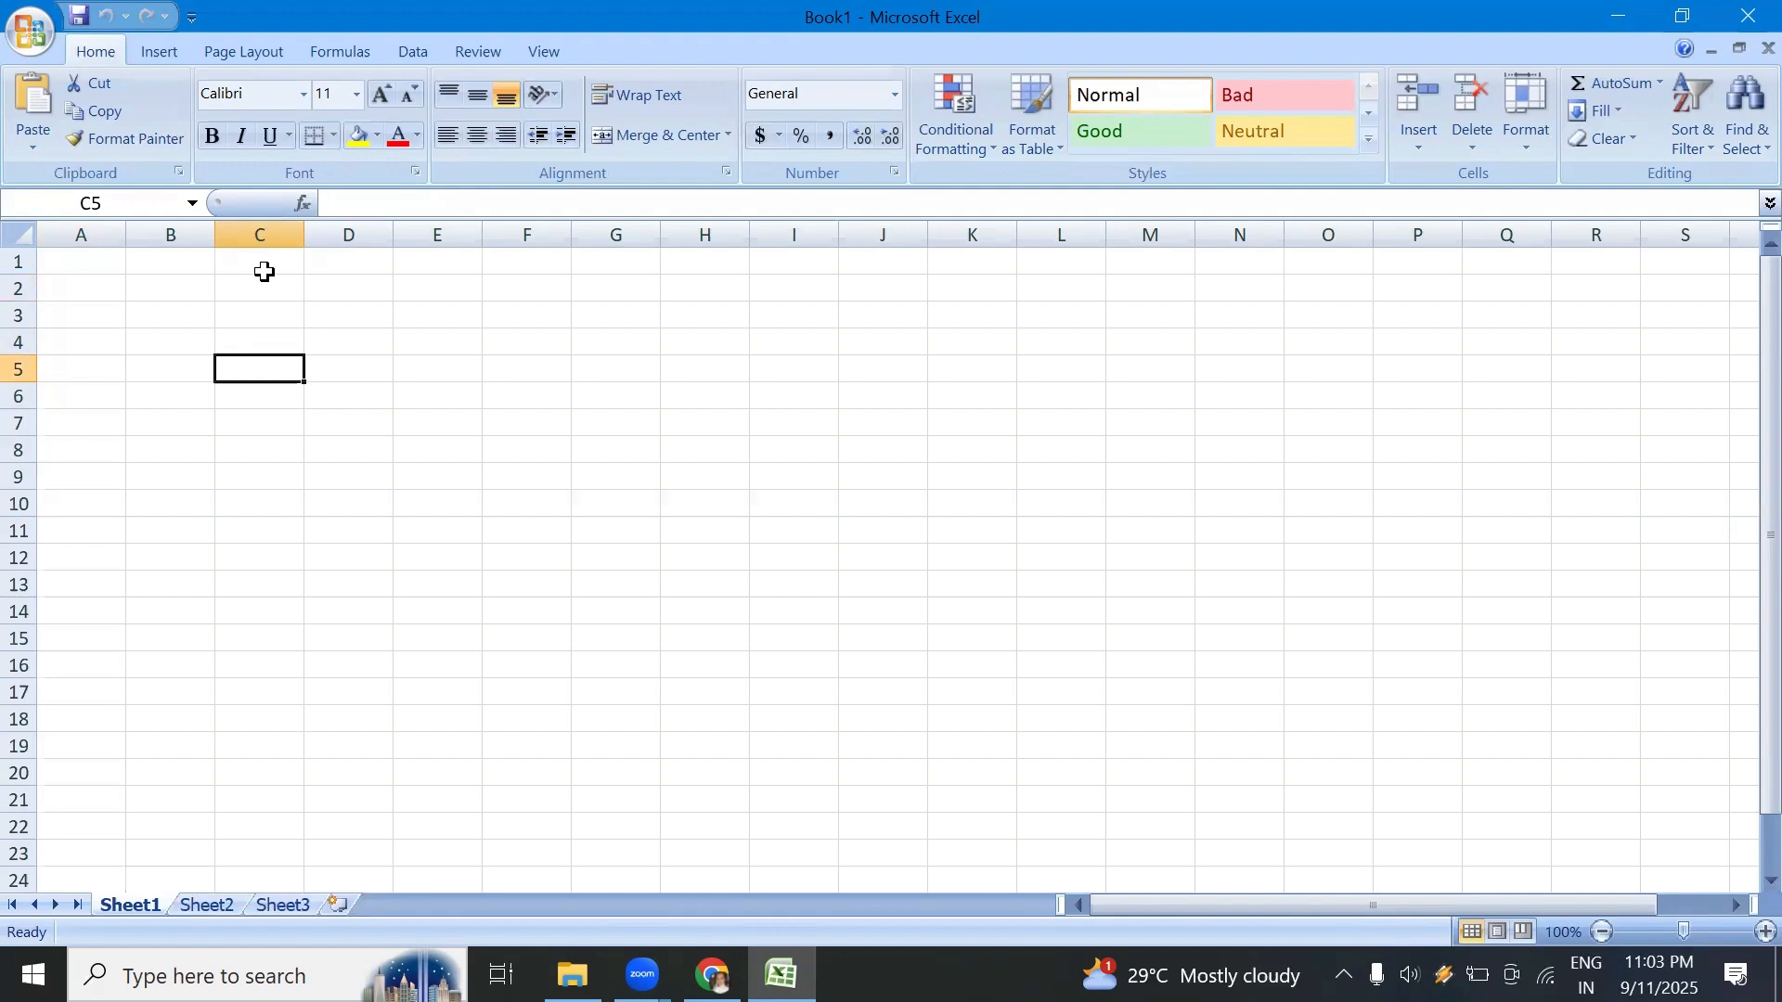
{"action": "left_click", "coordinate": [268, 334]}
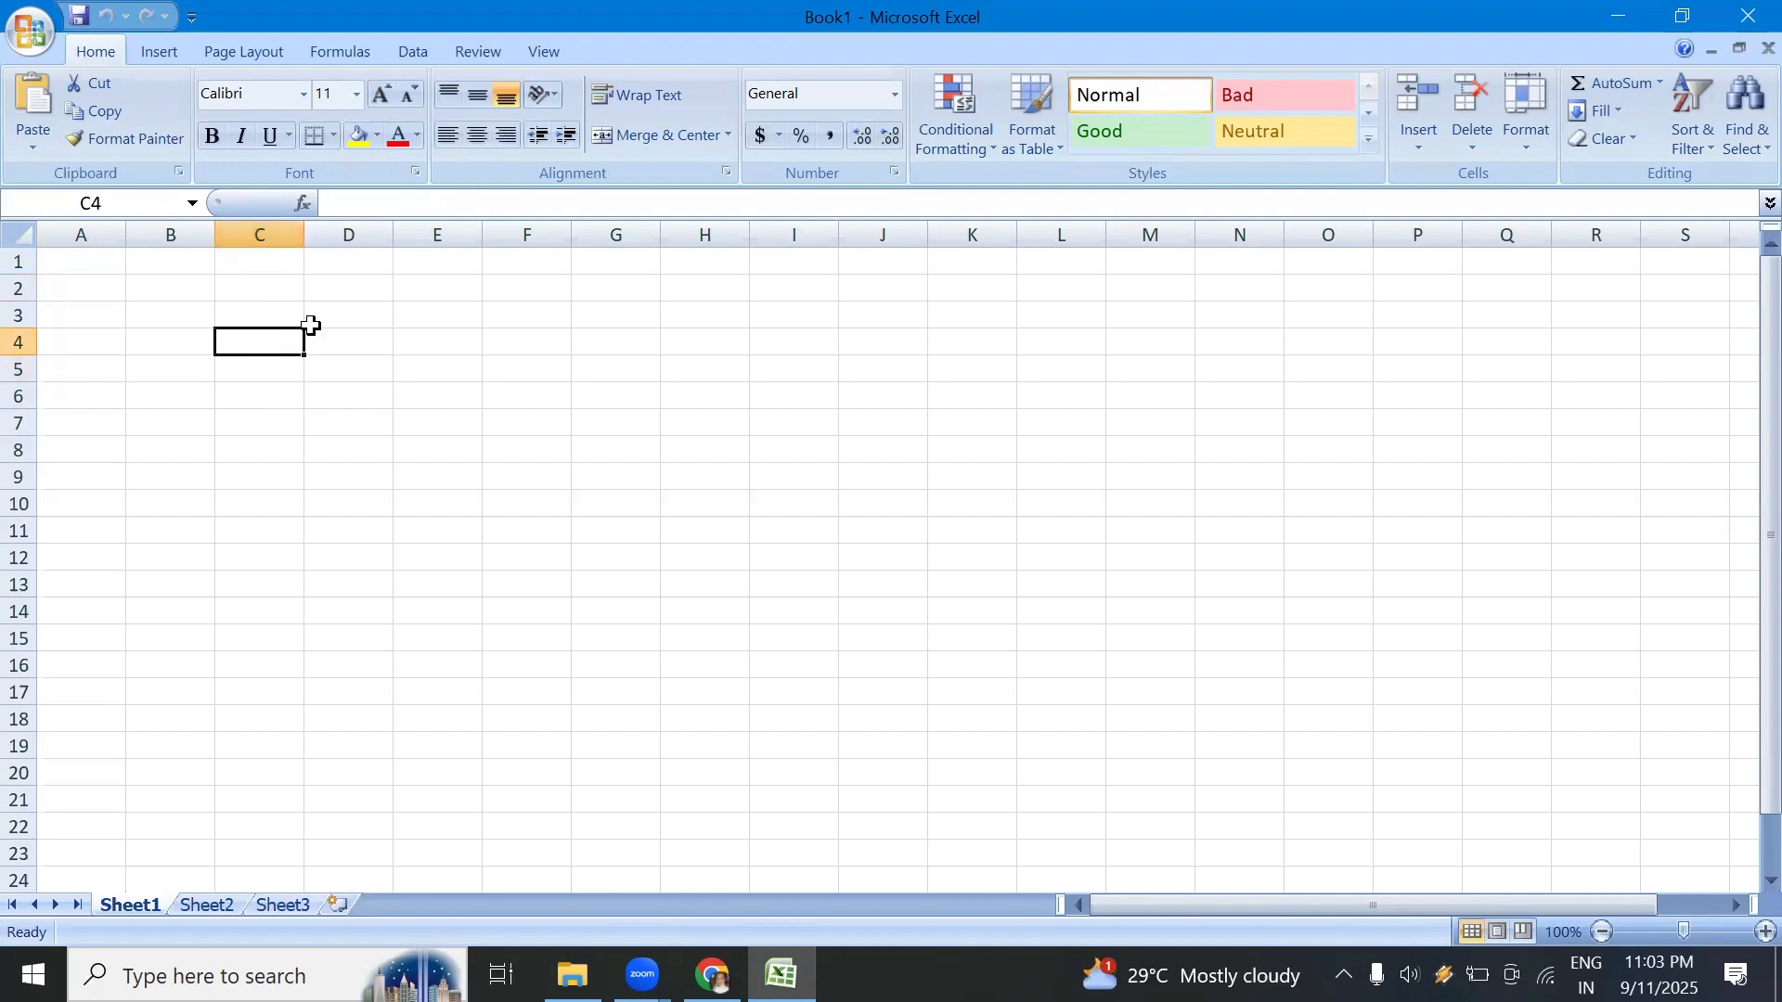
{"action": "left_click", "coordinate": [266, 311]}
{"action": "left_click", "coordinate": [266, 288]}
{"action": "left_click", "coordinate": [268, 341]}
{"action": "left_click", "coordinate": [278, 311]}
{"action": "left_click", "coordinate": [279, 371]}
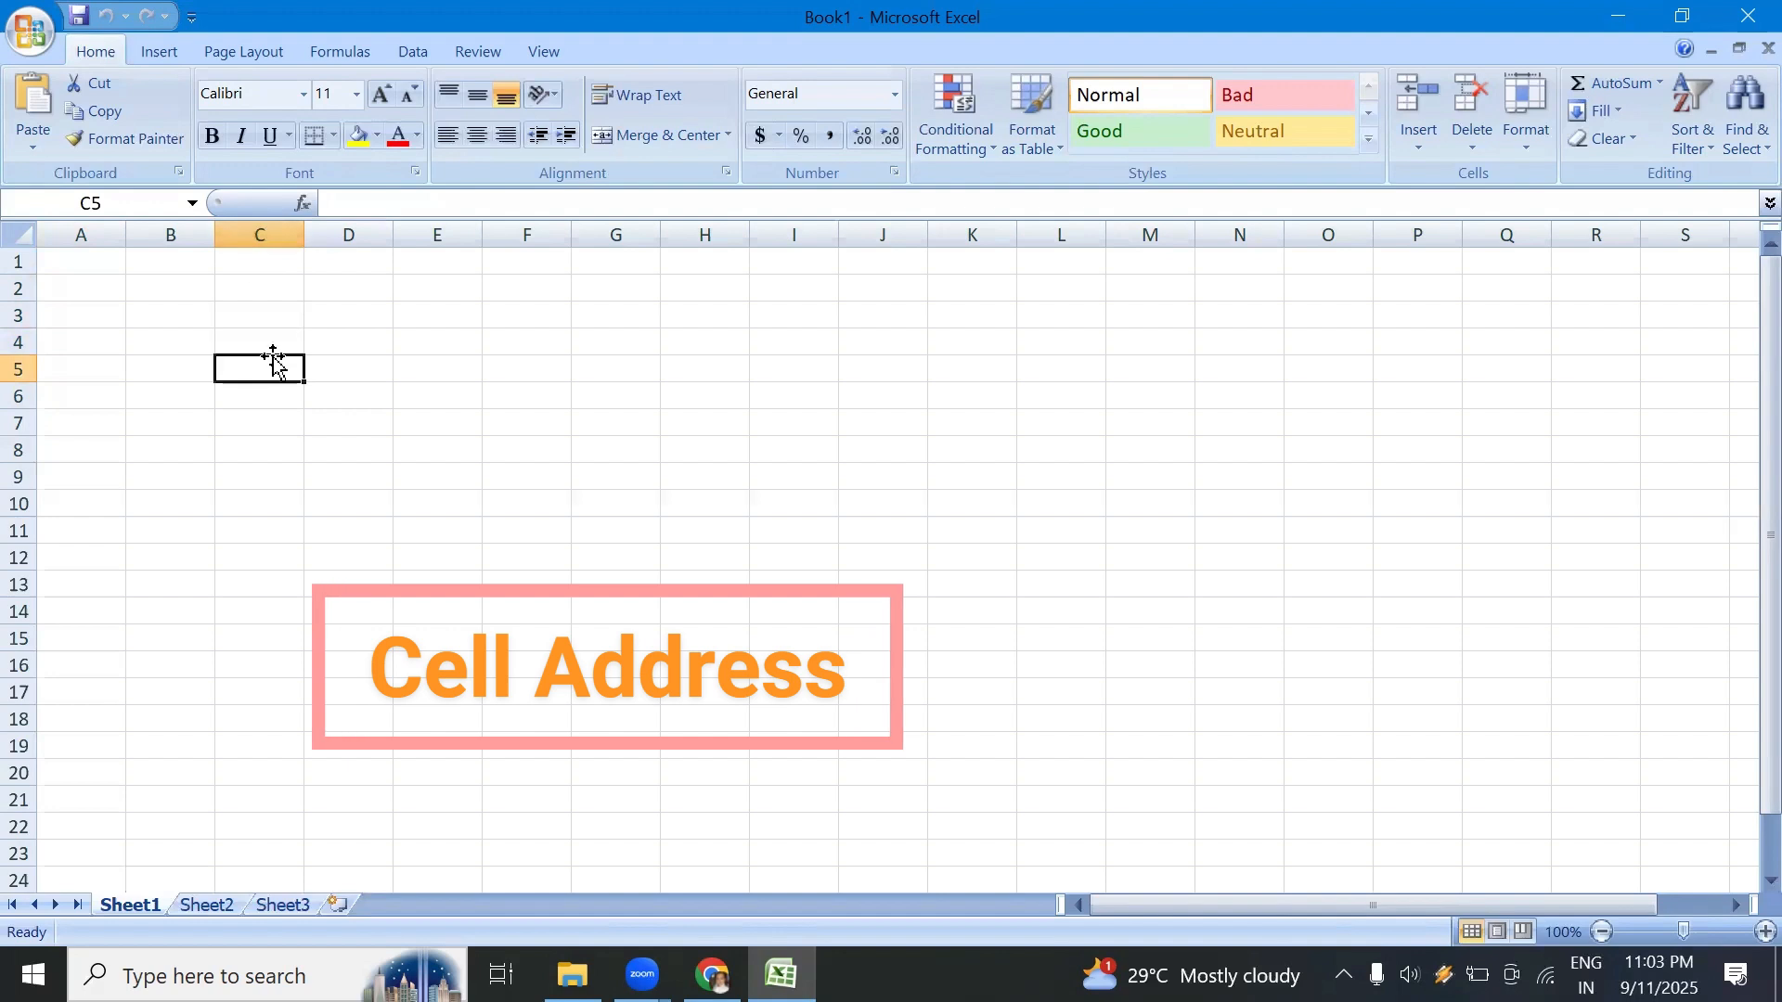
Step: Enter each cell's own address as text, c4 in cell C4 and e11 in cell E11
{"action": "left_click", "coordinate": [255, 342]}
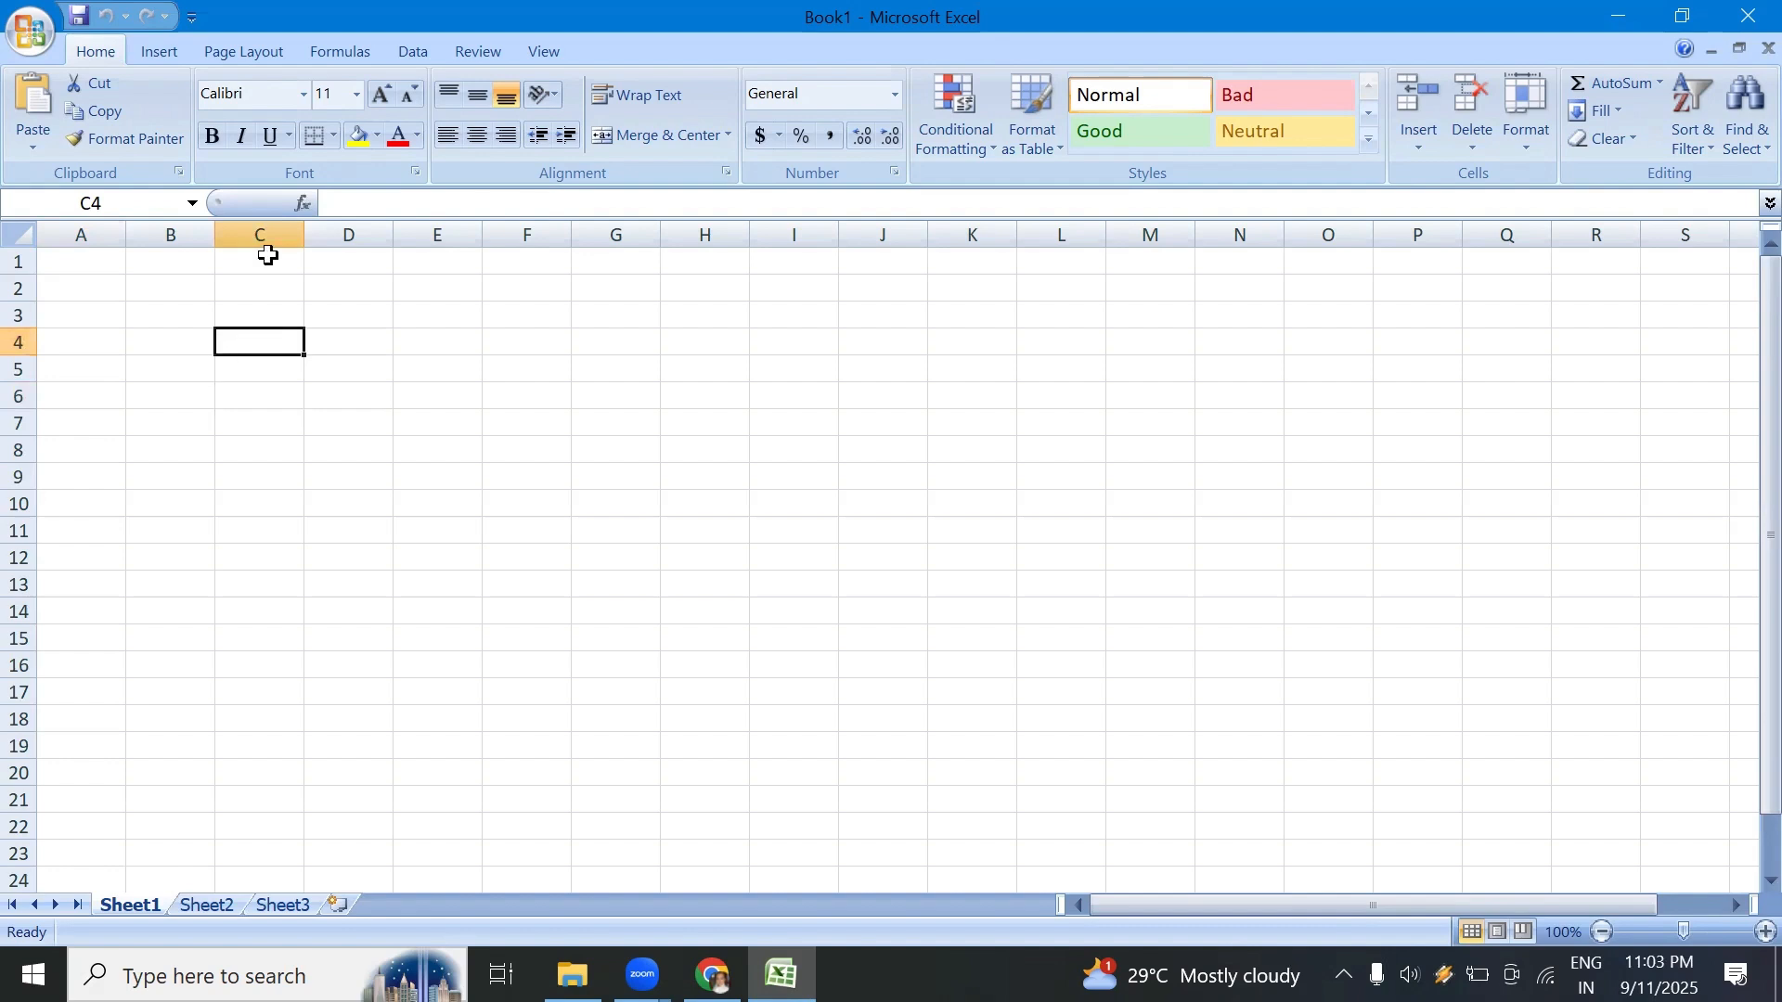
{"action": "type", "text": "c"}
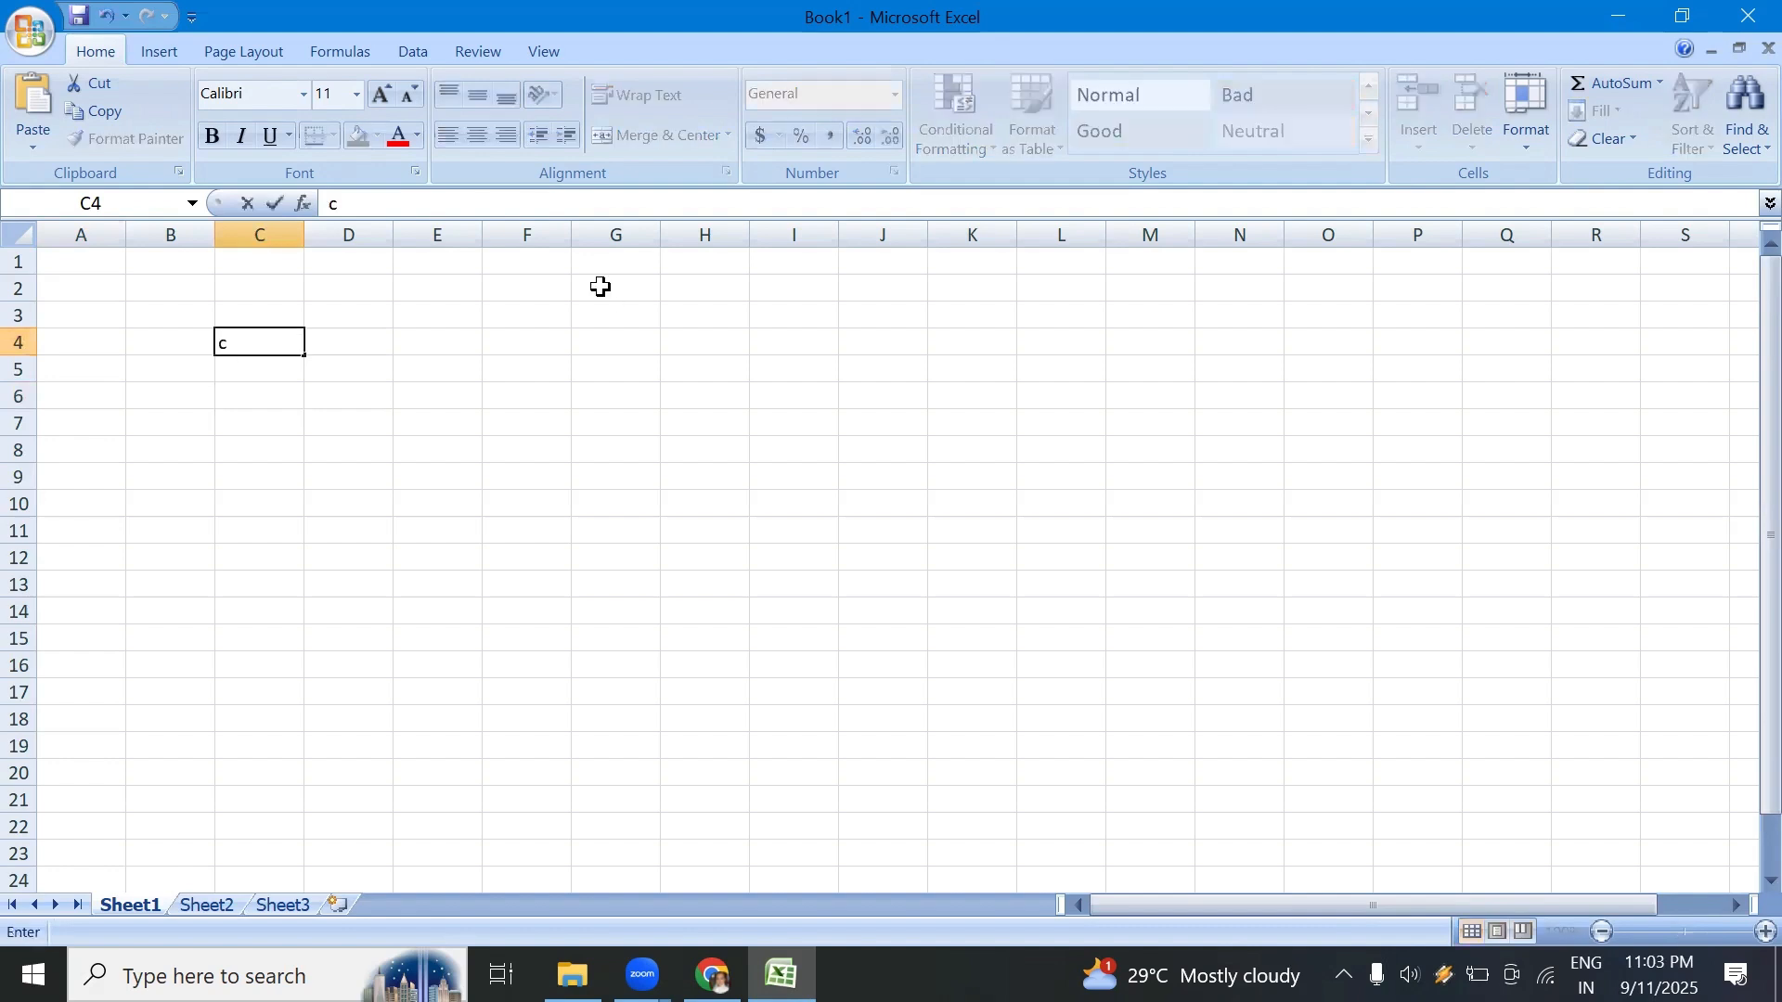
{"action": "type", "text": "4"}
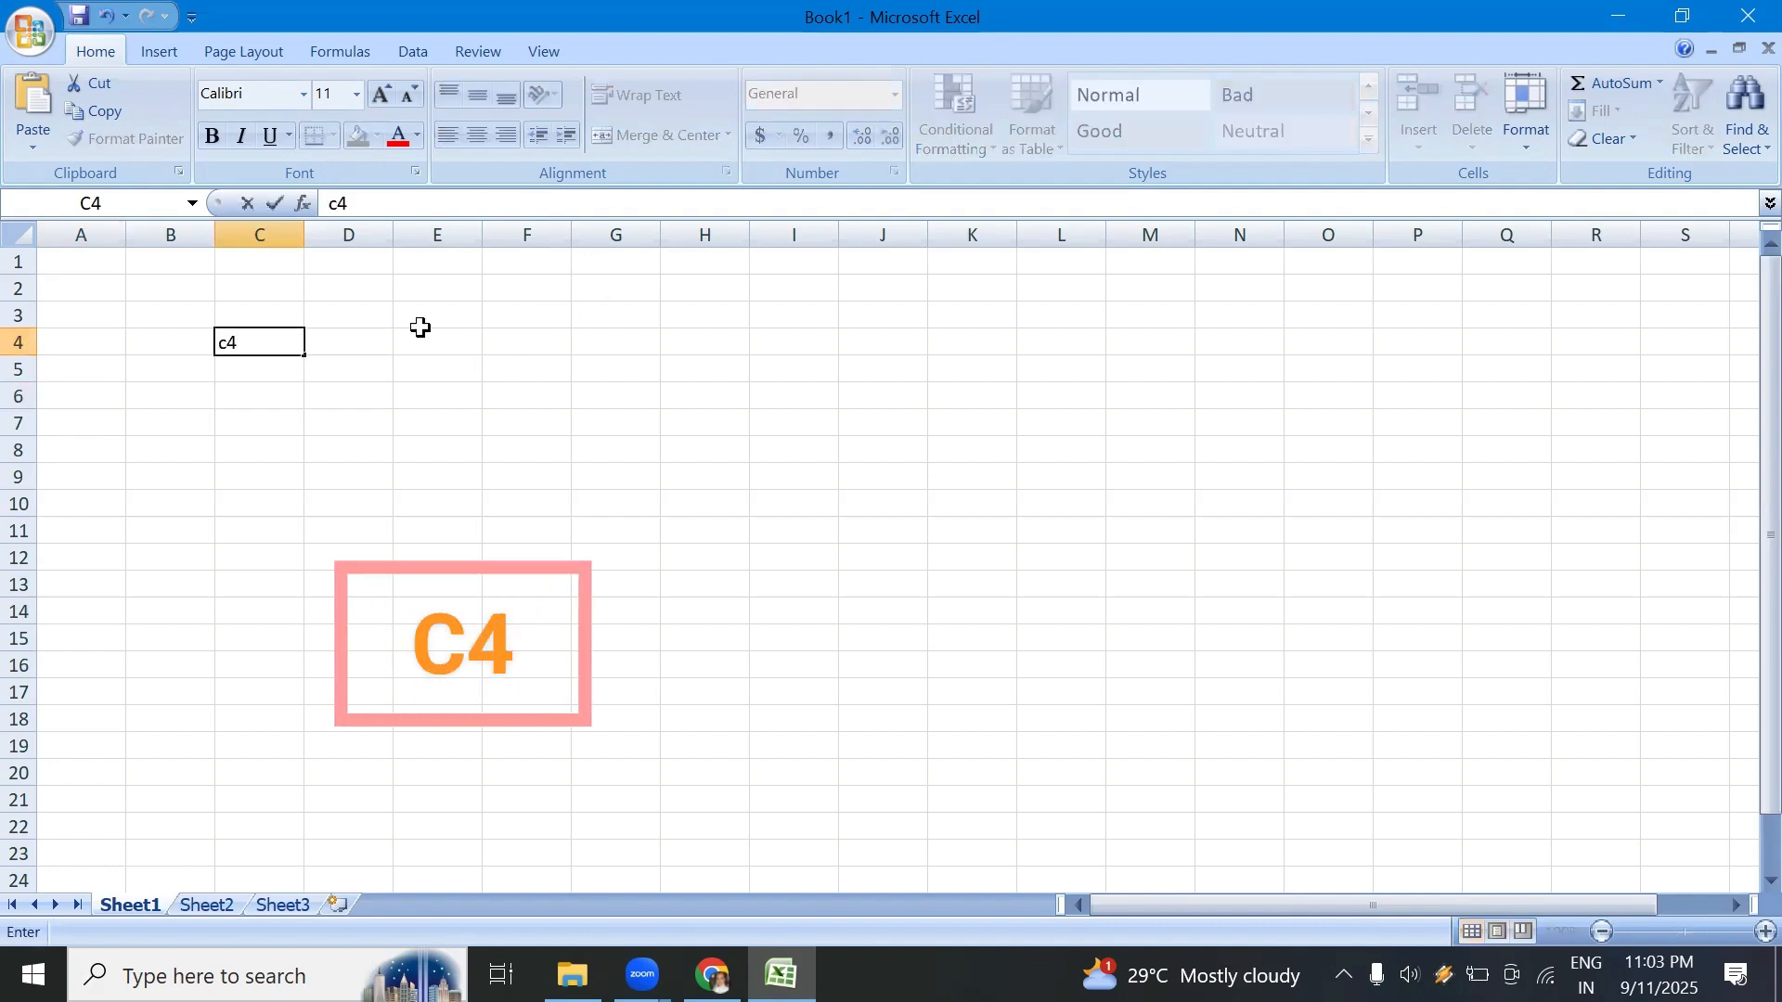
{"action": "left_click", "coordinate": [432, 289]}
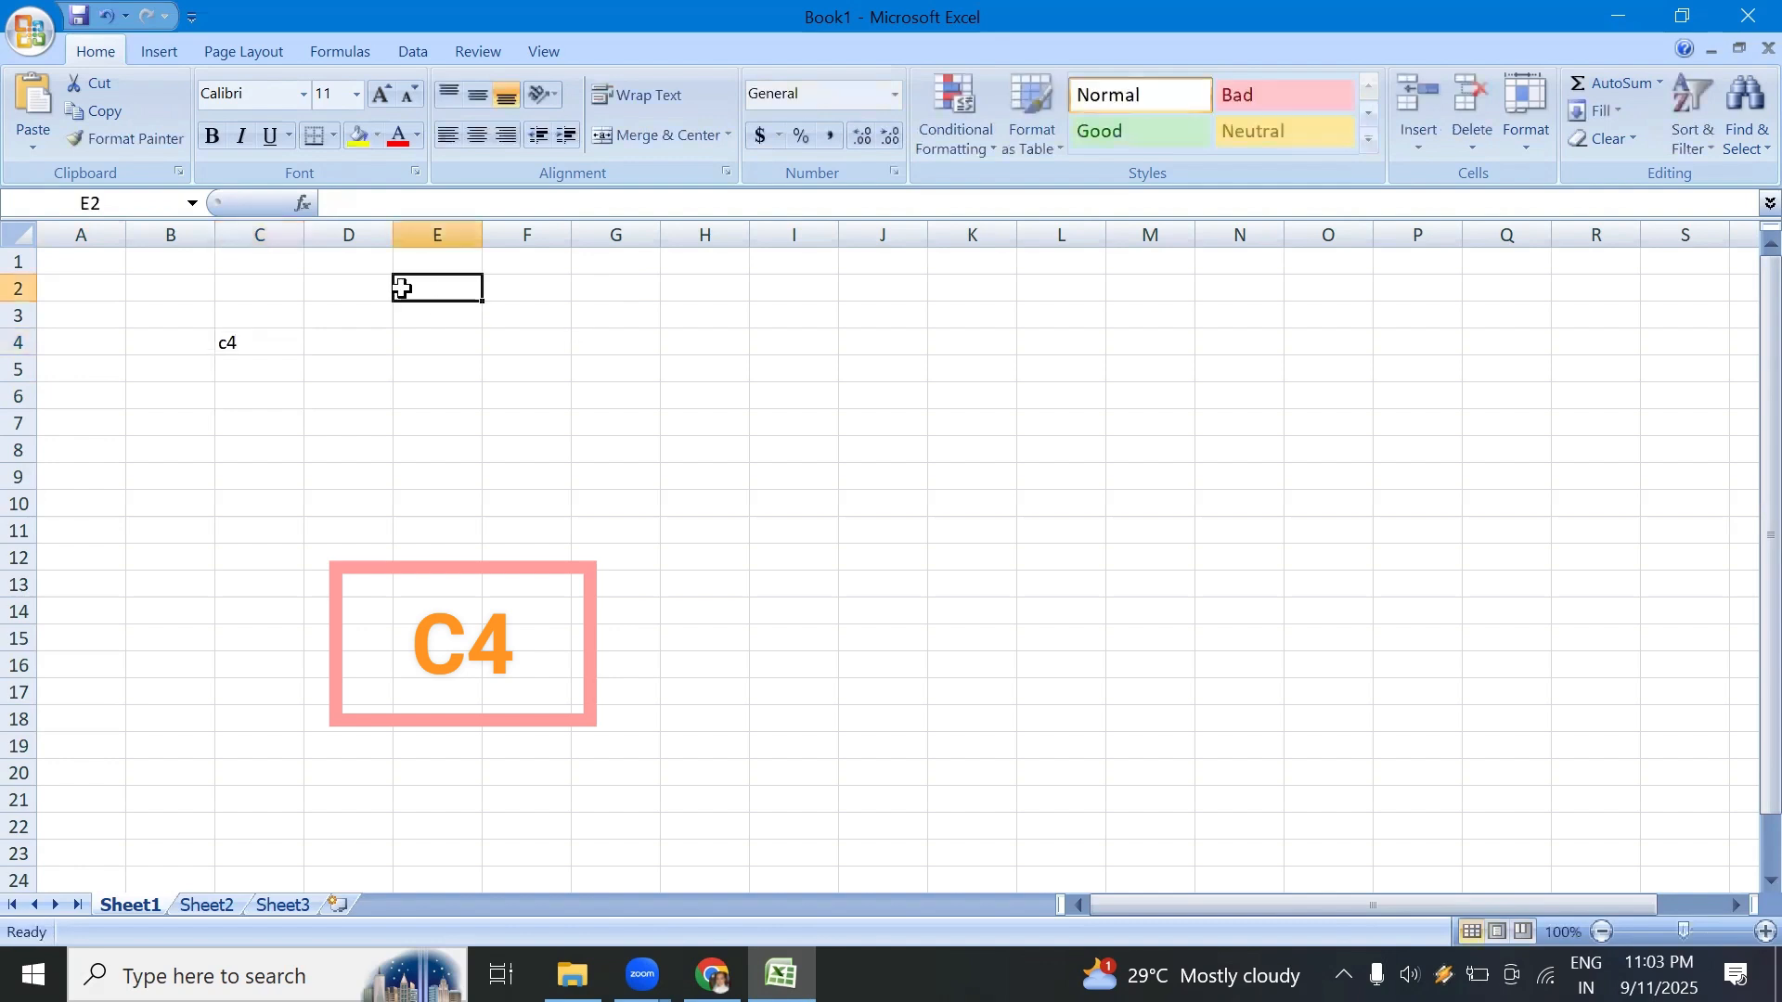
{"action": "left_click", "coordinate": [434, 529]}
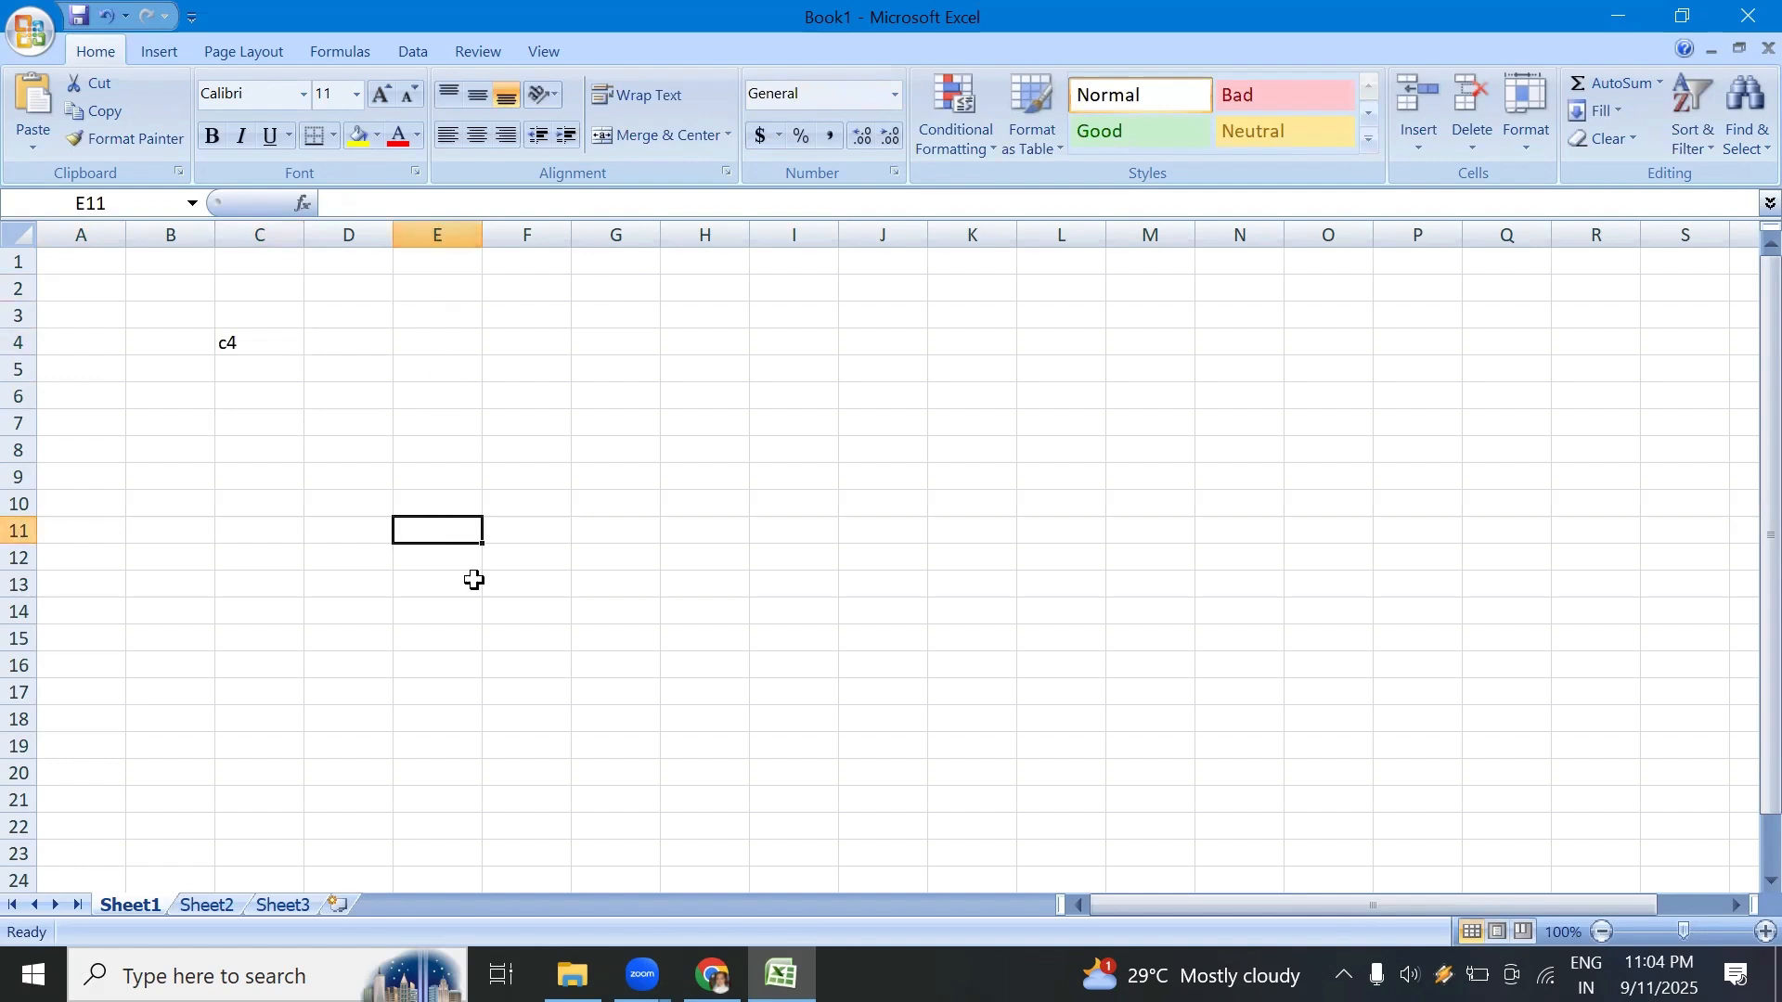
{"action": "type", "text": "e11"}
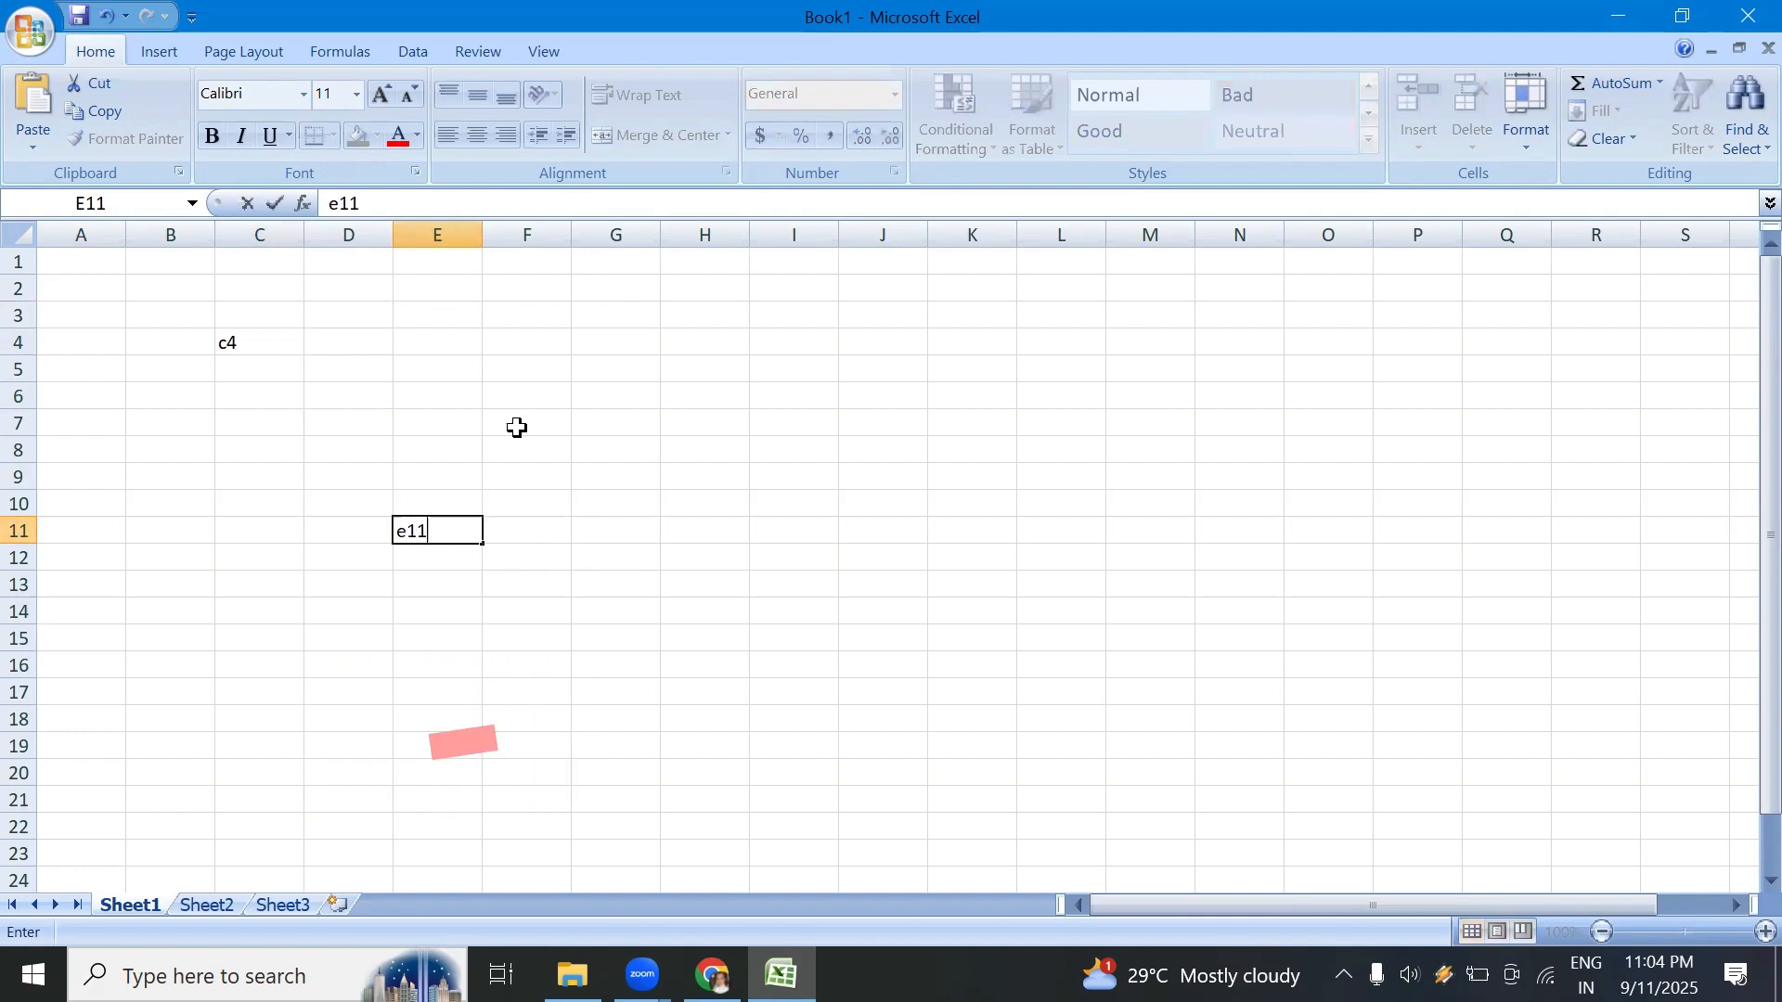
{"action": "left_click", "coordinate": [422, 448]}
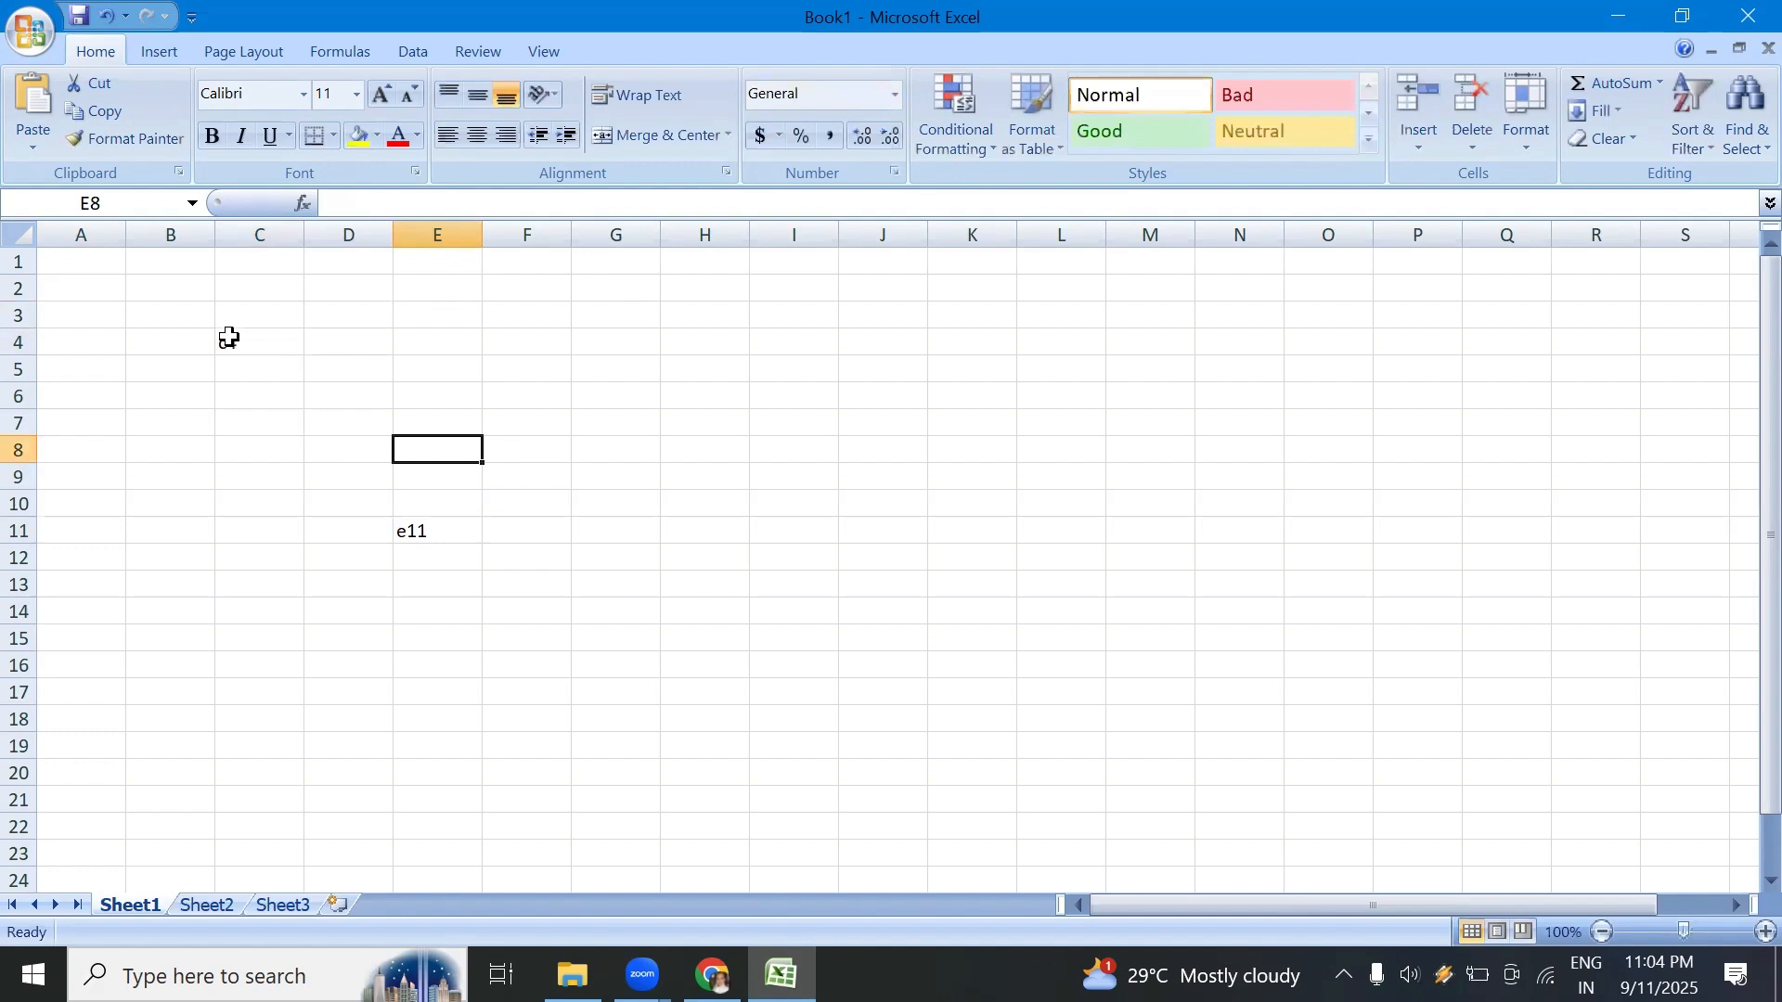
Step: Clear the contents of the range C4:E11 and move to cell C3
{"action": "left_click_drag", "start_coordinate": [229, 340], "coordinate": [455, 530]}
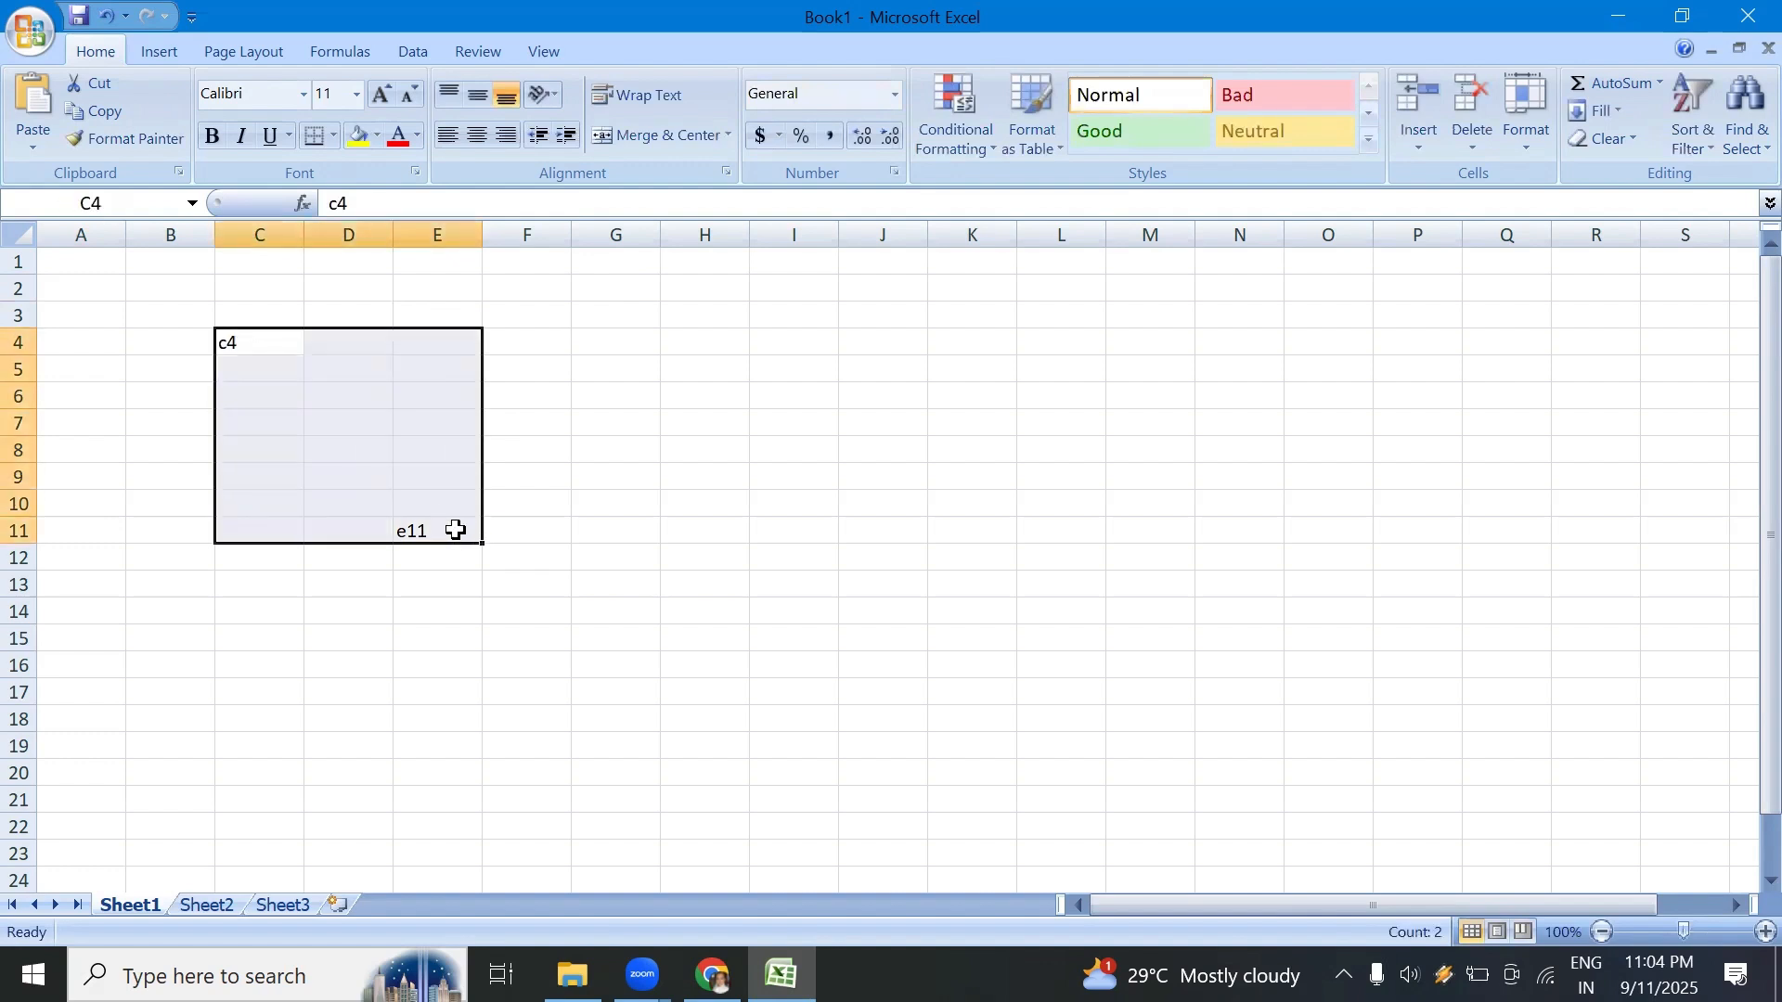
{"action": "key", "text": "Delete"}
{"action": "left_click", "coordinate": [279, 312]}
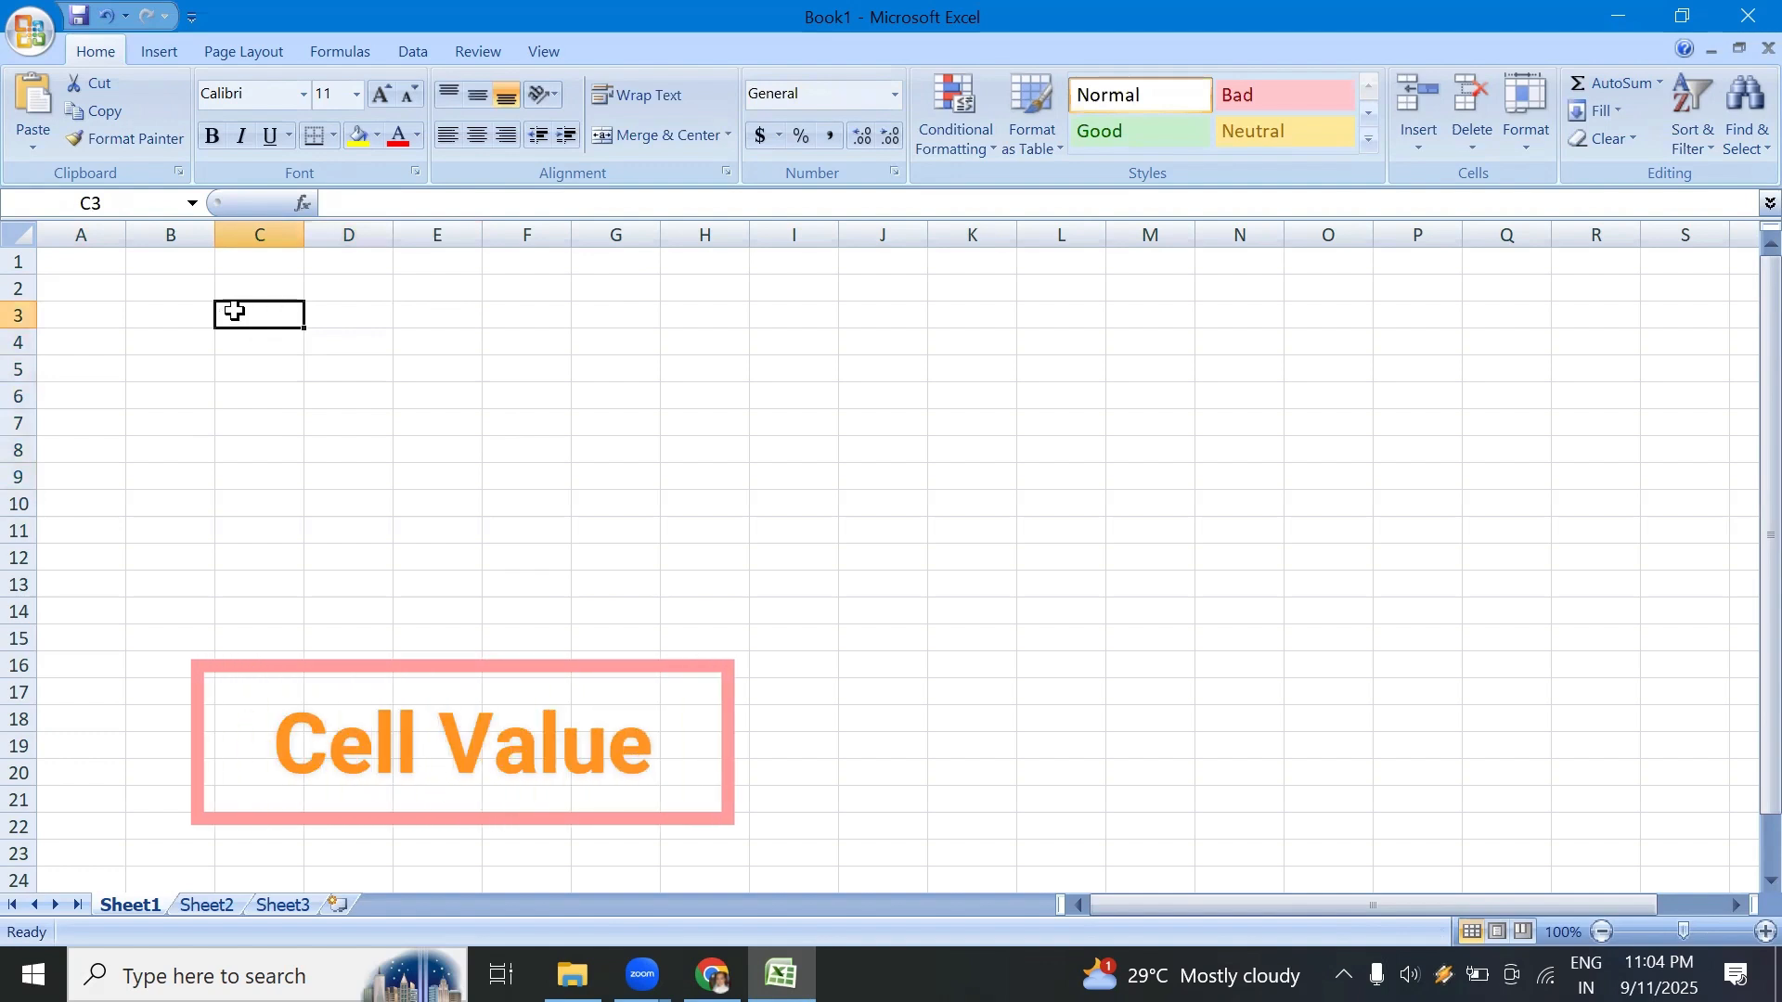
Step: Enter a sample first name in lowercase in cell B3 and the number 56 in cell C5
{"action": "left_click", "coordinate": [248, 364]}
{"action": "left_click", "coordinate": [197, 320]}
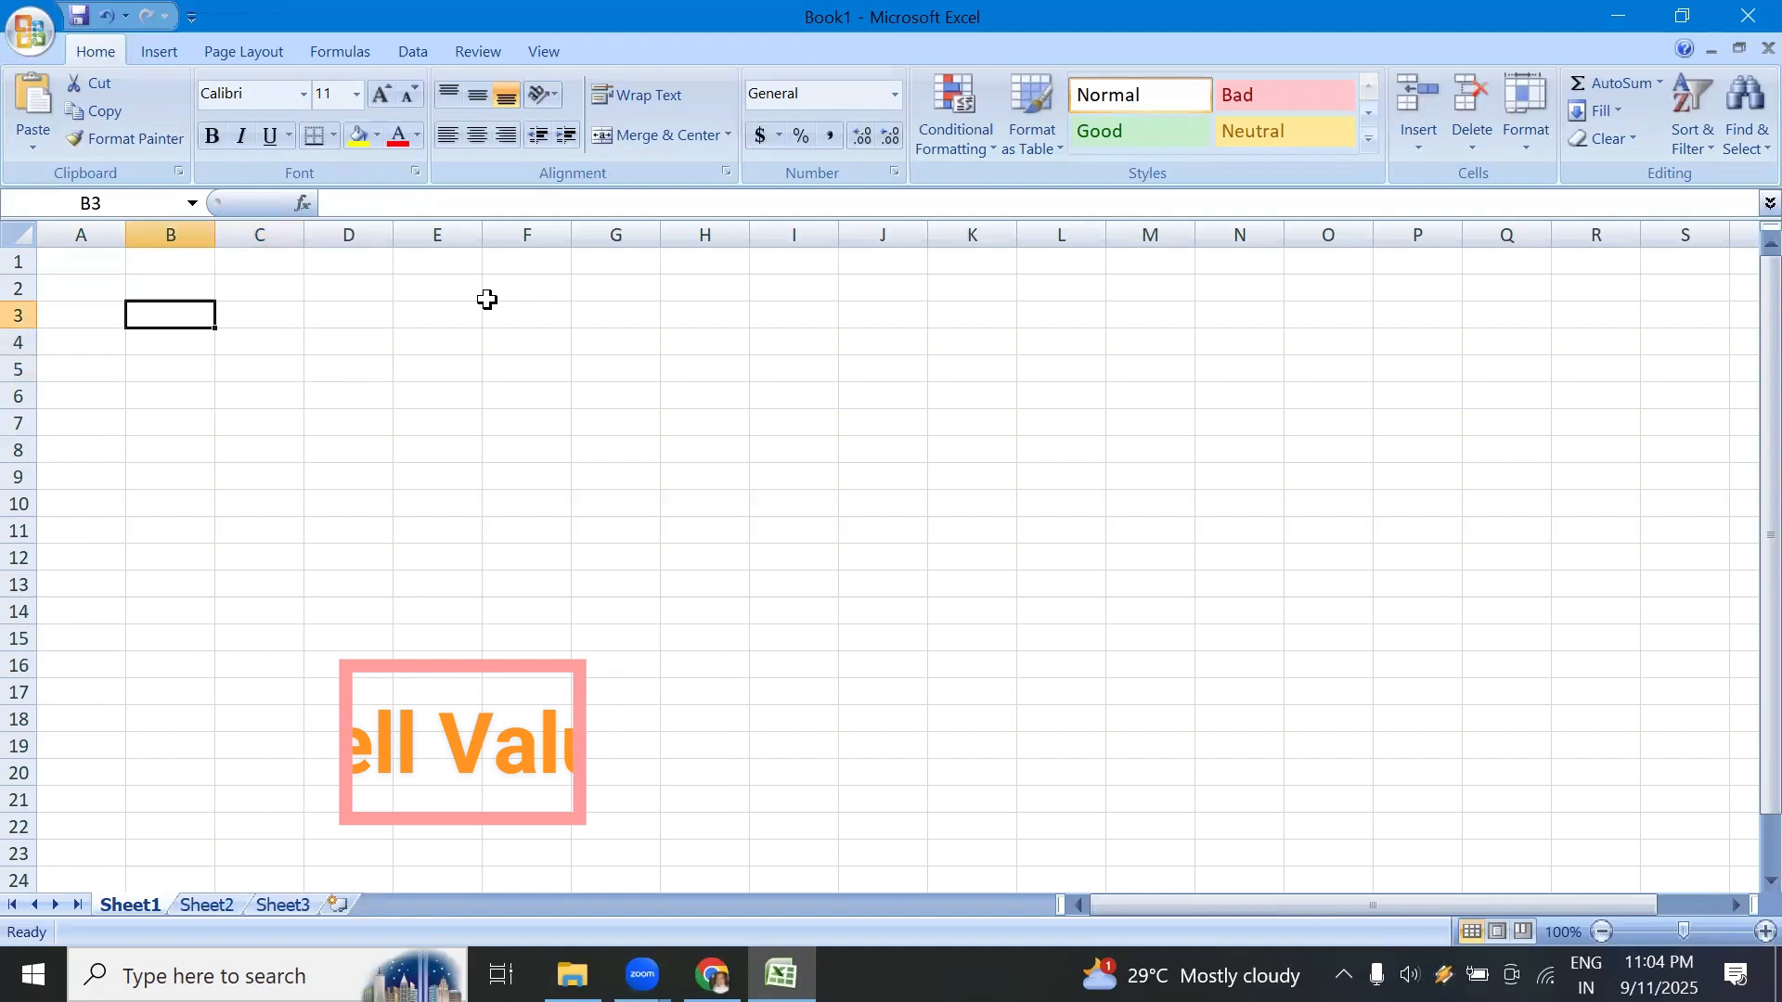
{"action": "type", "text": "ram"}
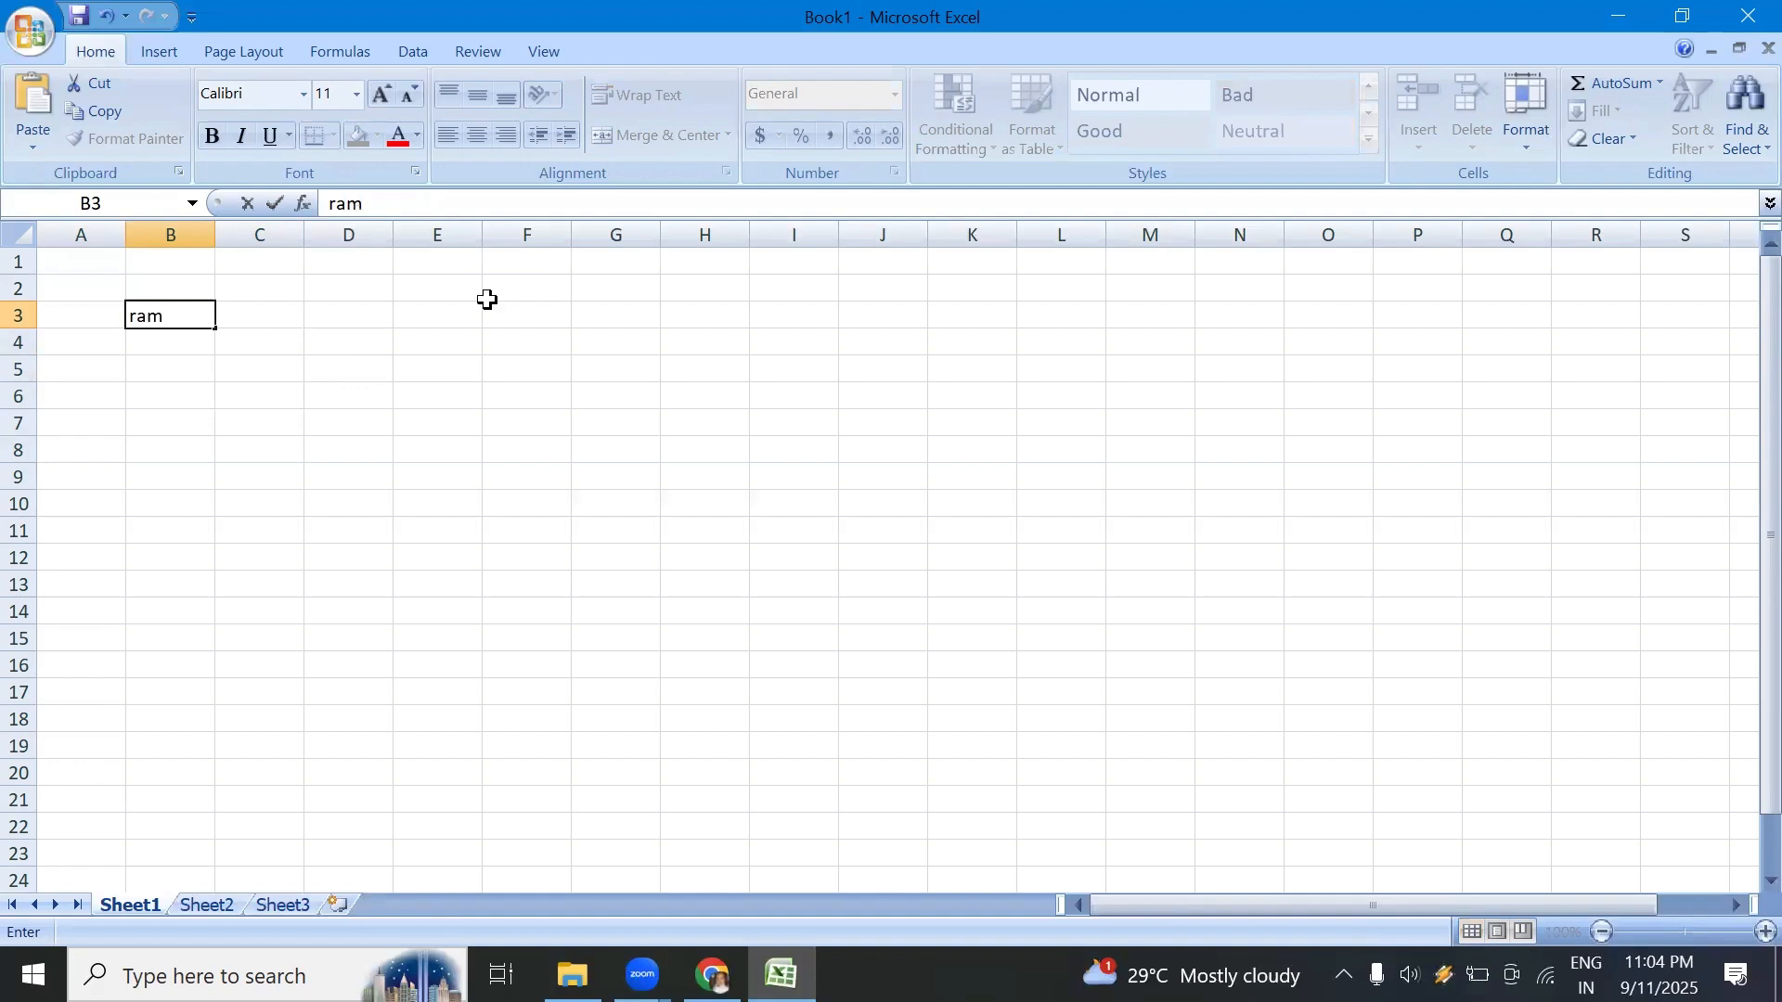
{"action": "left_click", "coordinate": [235, 370]}
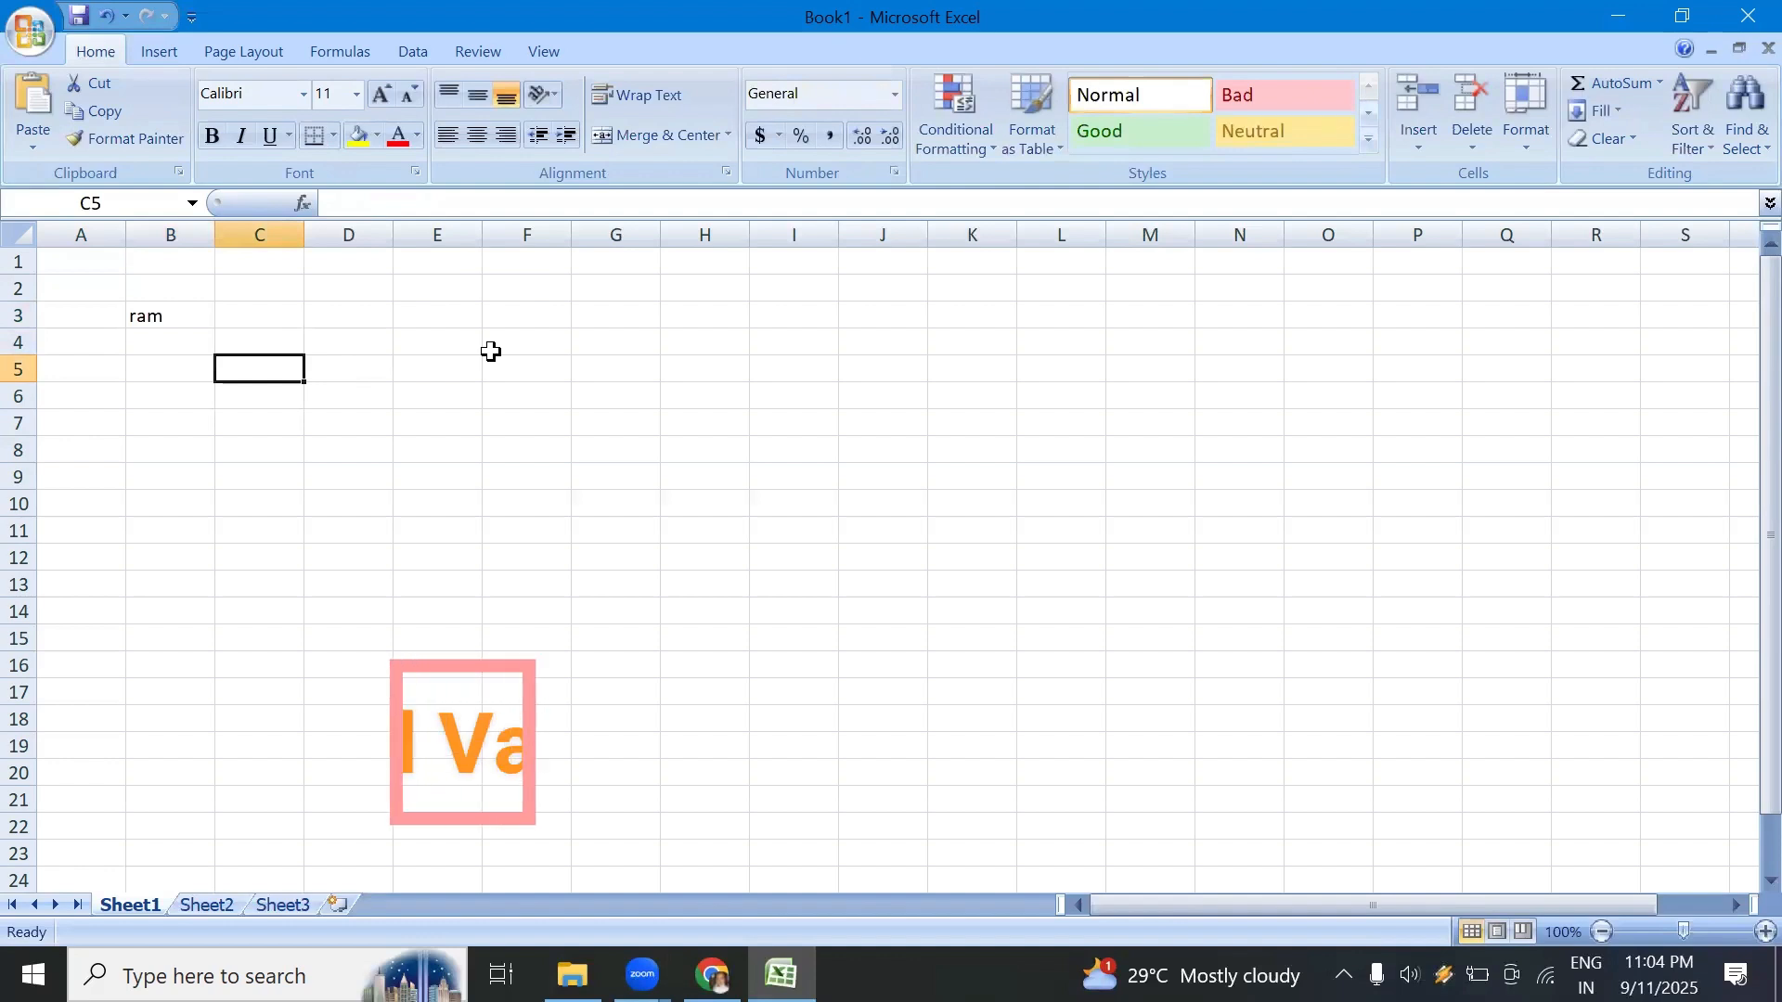
{"action": "type", "text": "56"}
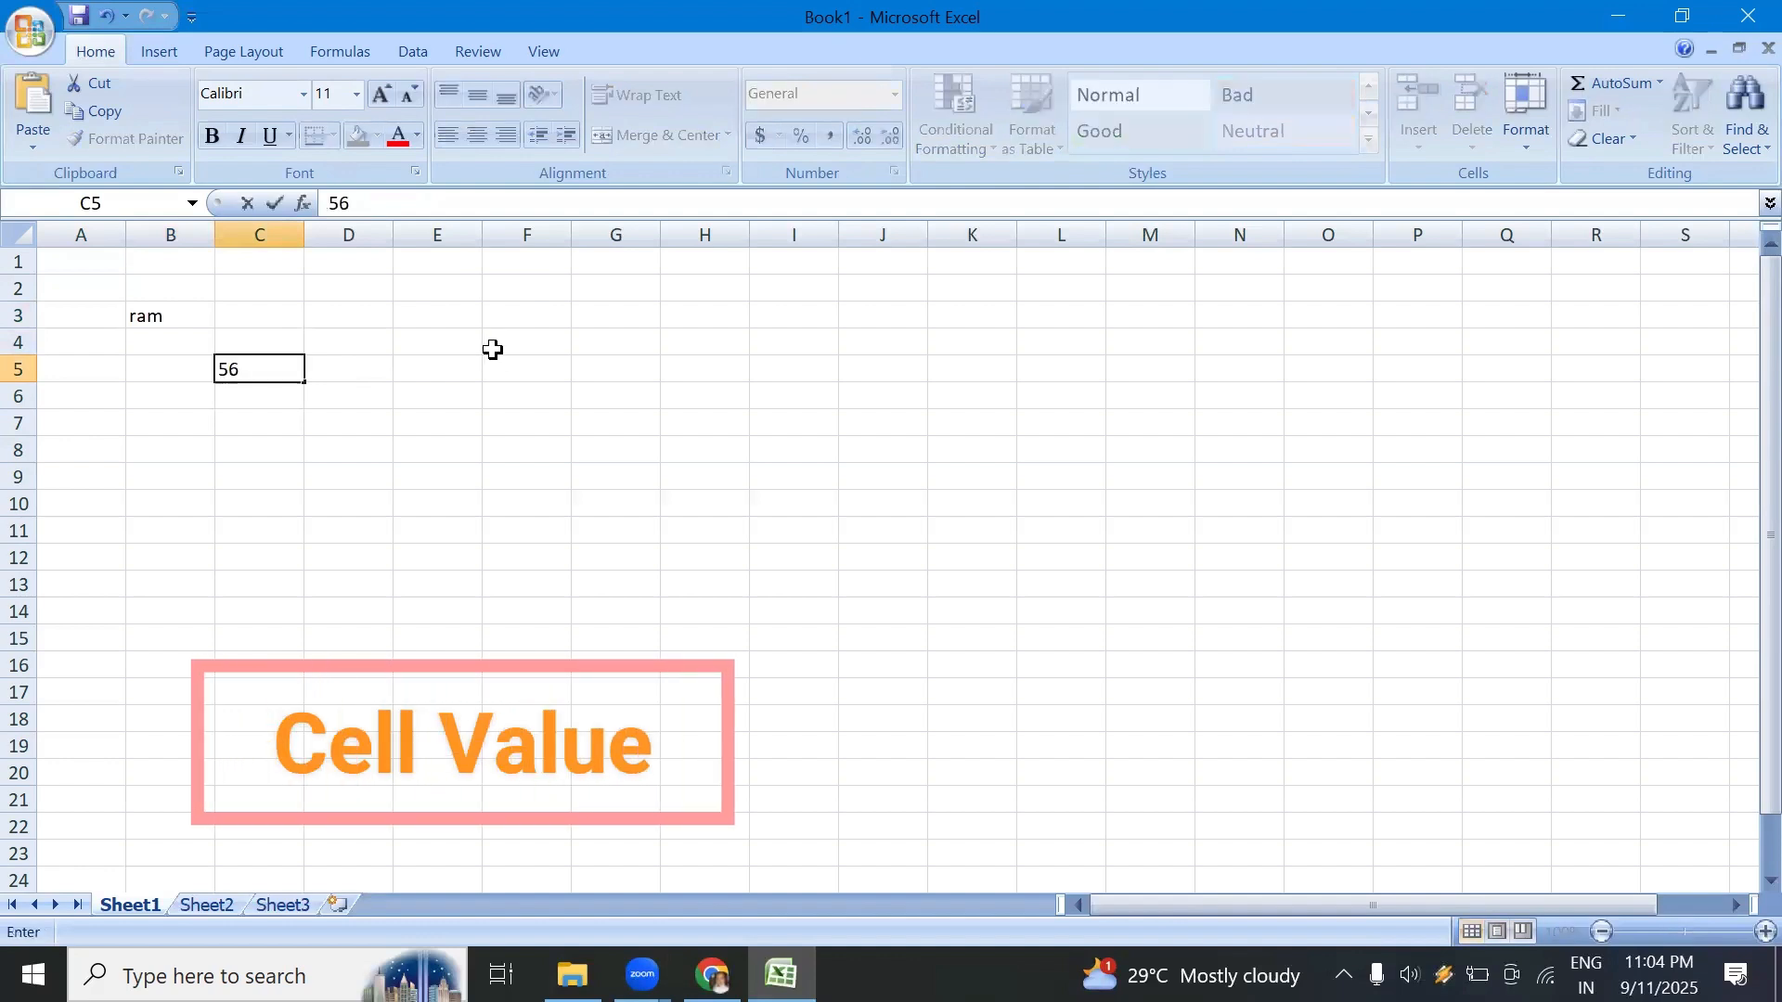
{"action": "left_click", "coordinate": [190, 399]}
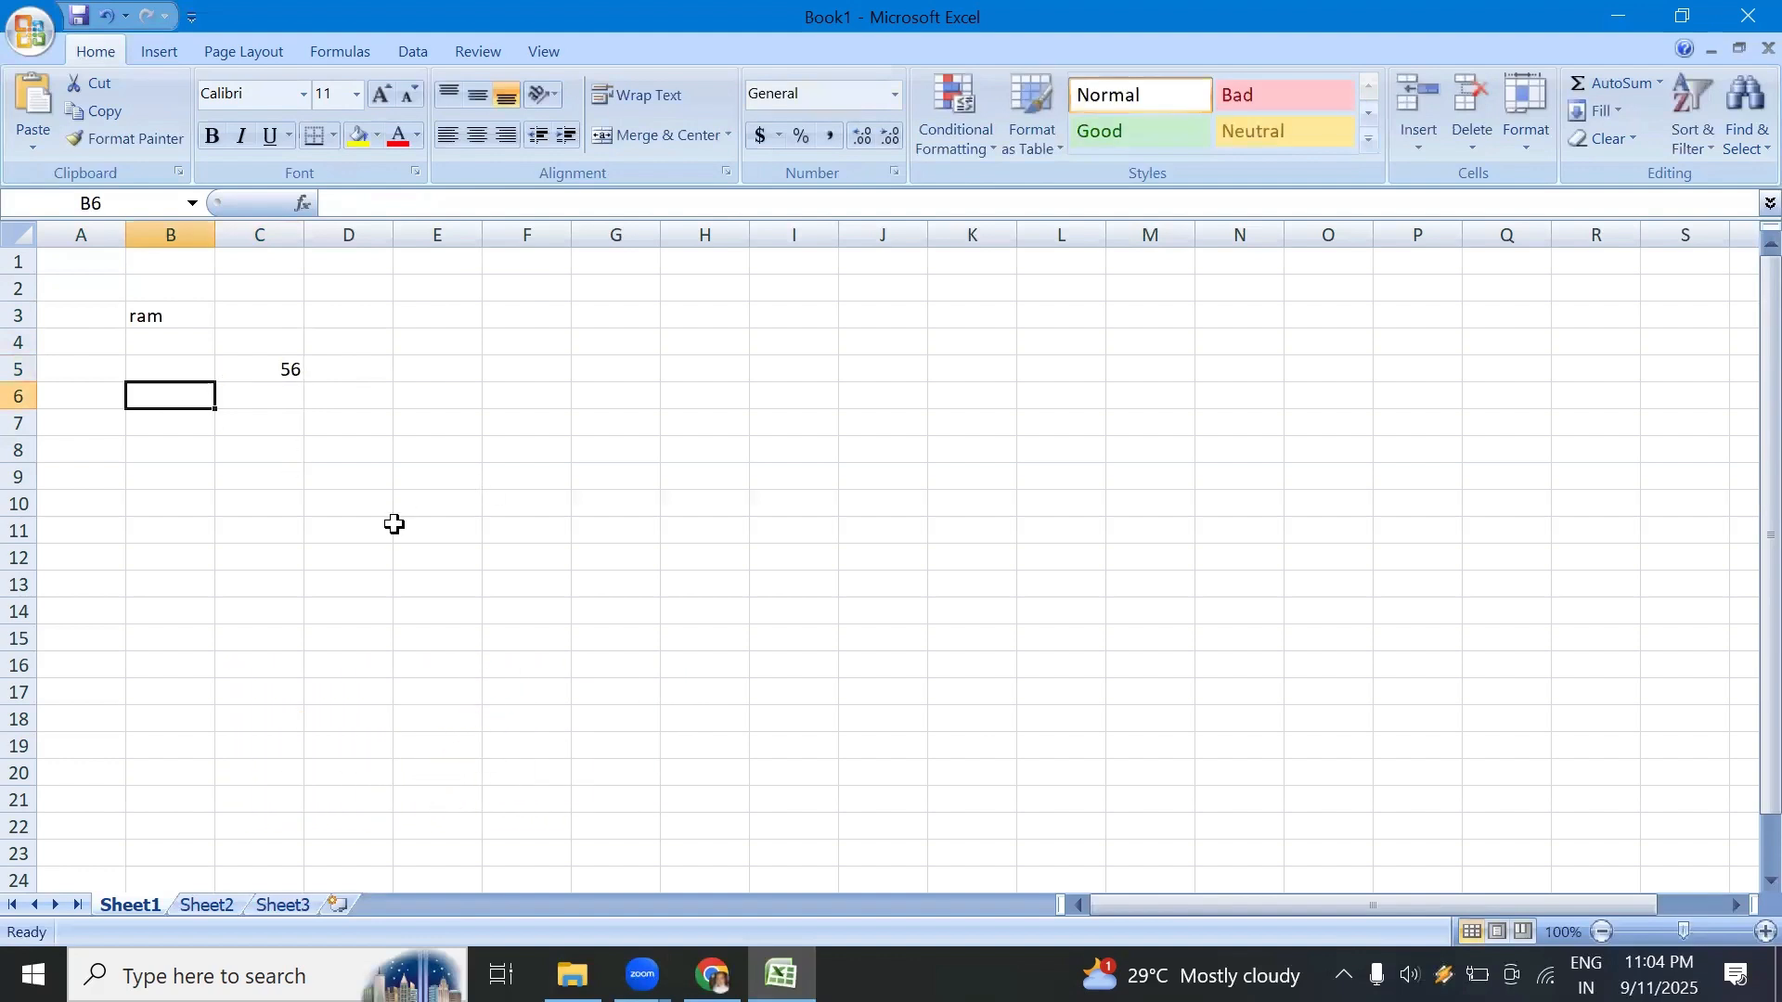
Step: Select the number cell C5, column D and row 3 in turn, ending on cell B5, to review values, columns and rows
{"action": "left_click", "coordinate": [269, 371]}
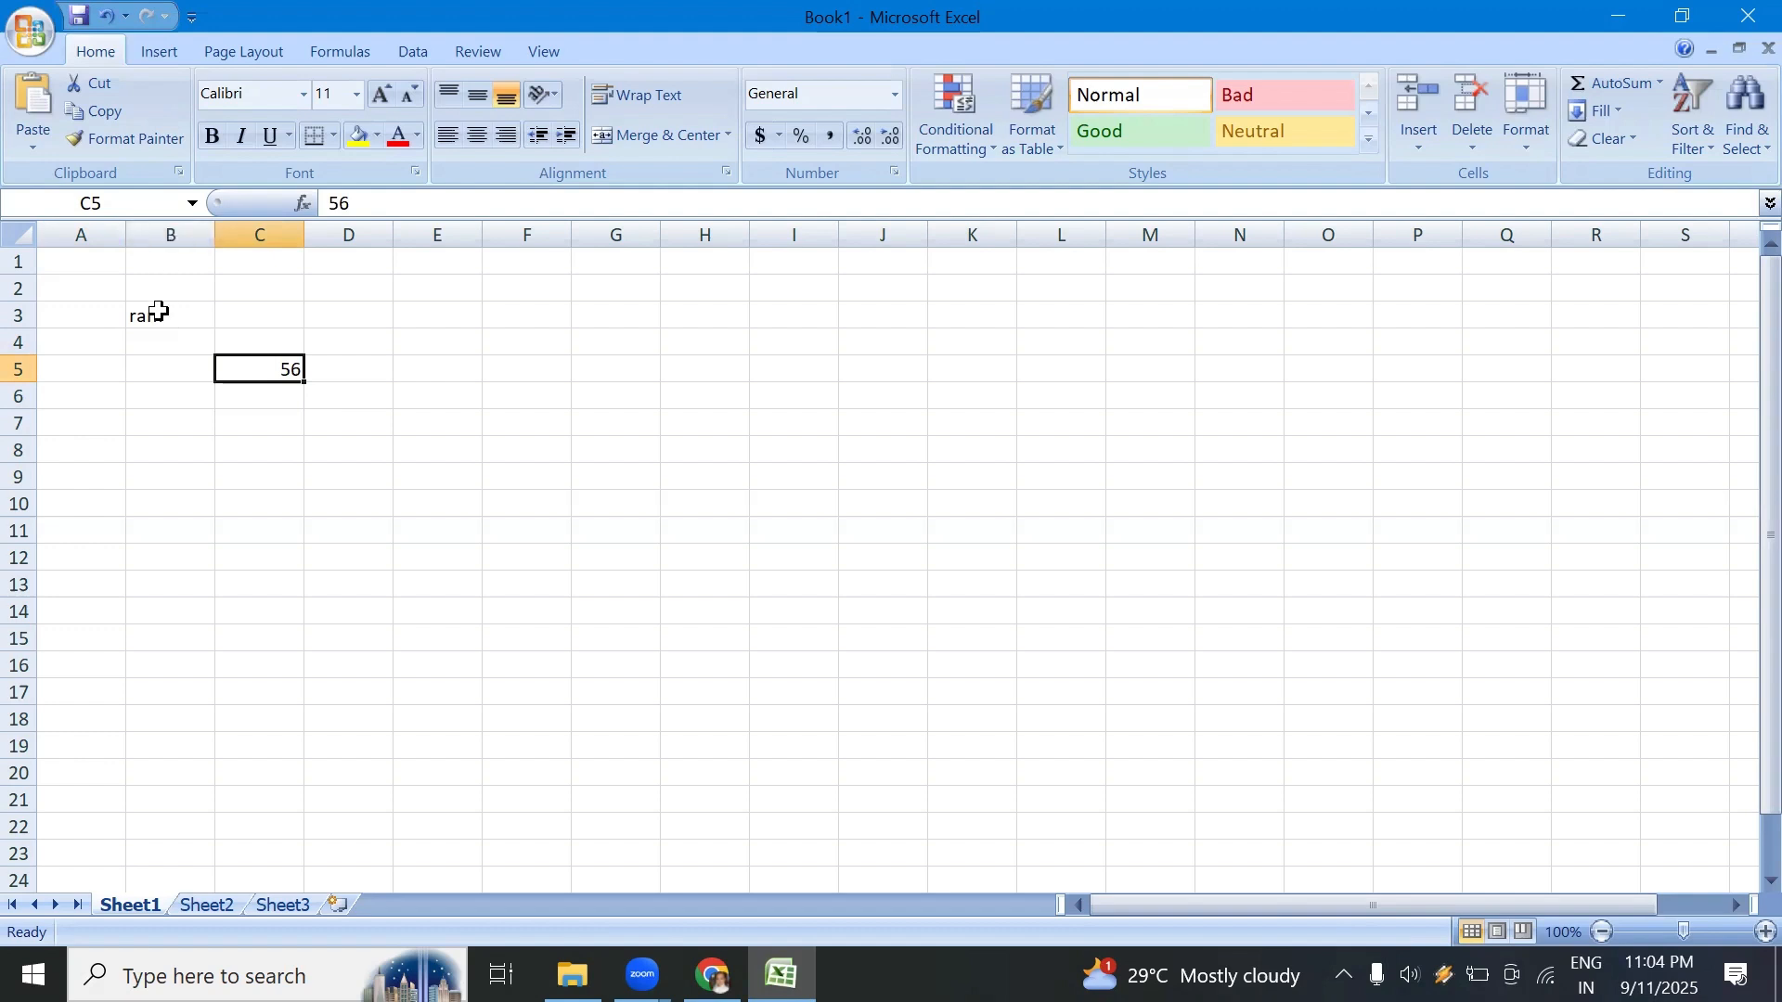
{"action": "left_click", "coordinate": [590, 338]}
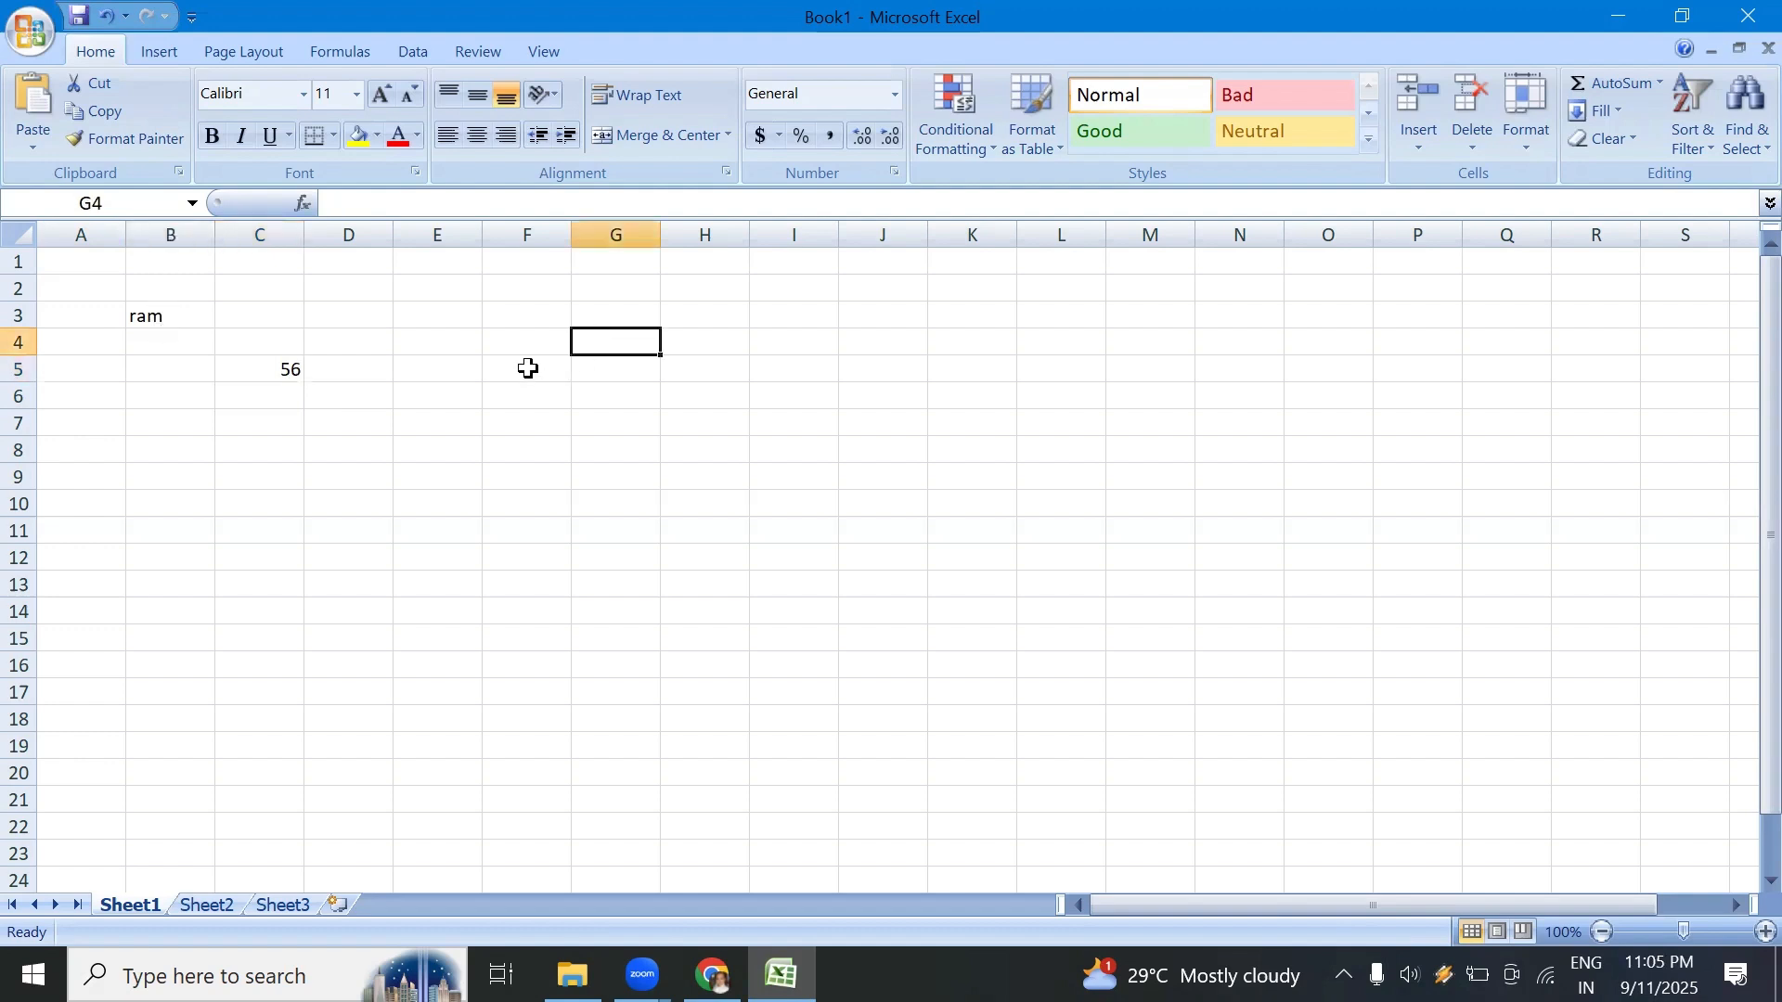
{"action": "left_click", "coordinate": [338, 229]}
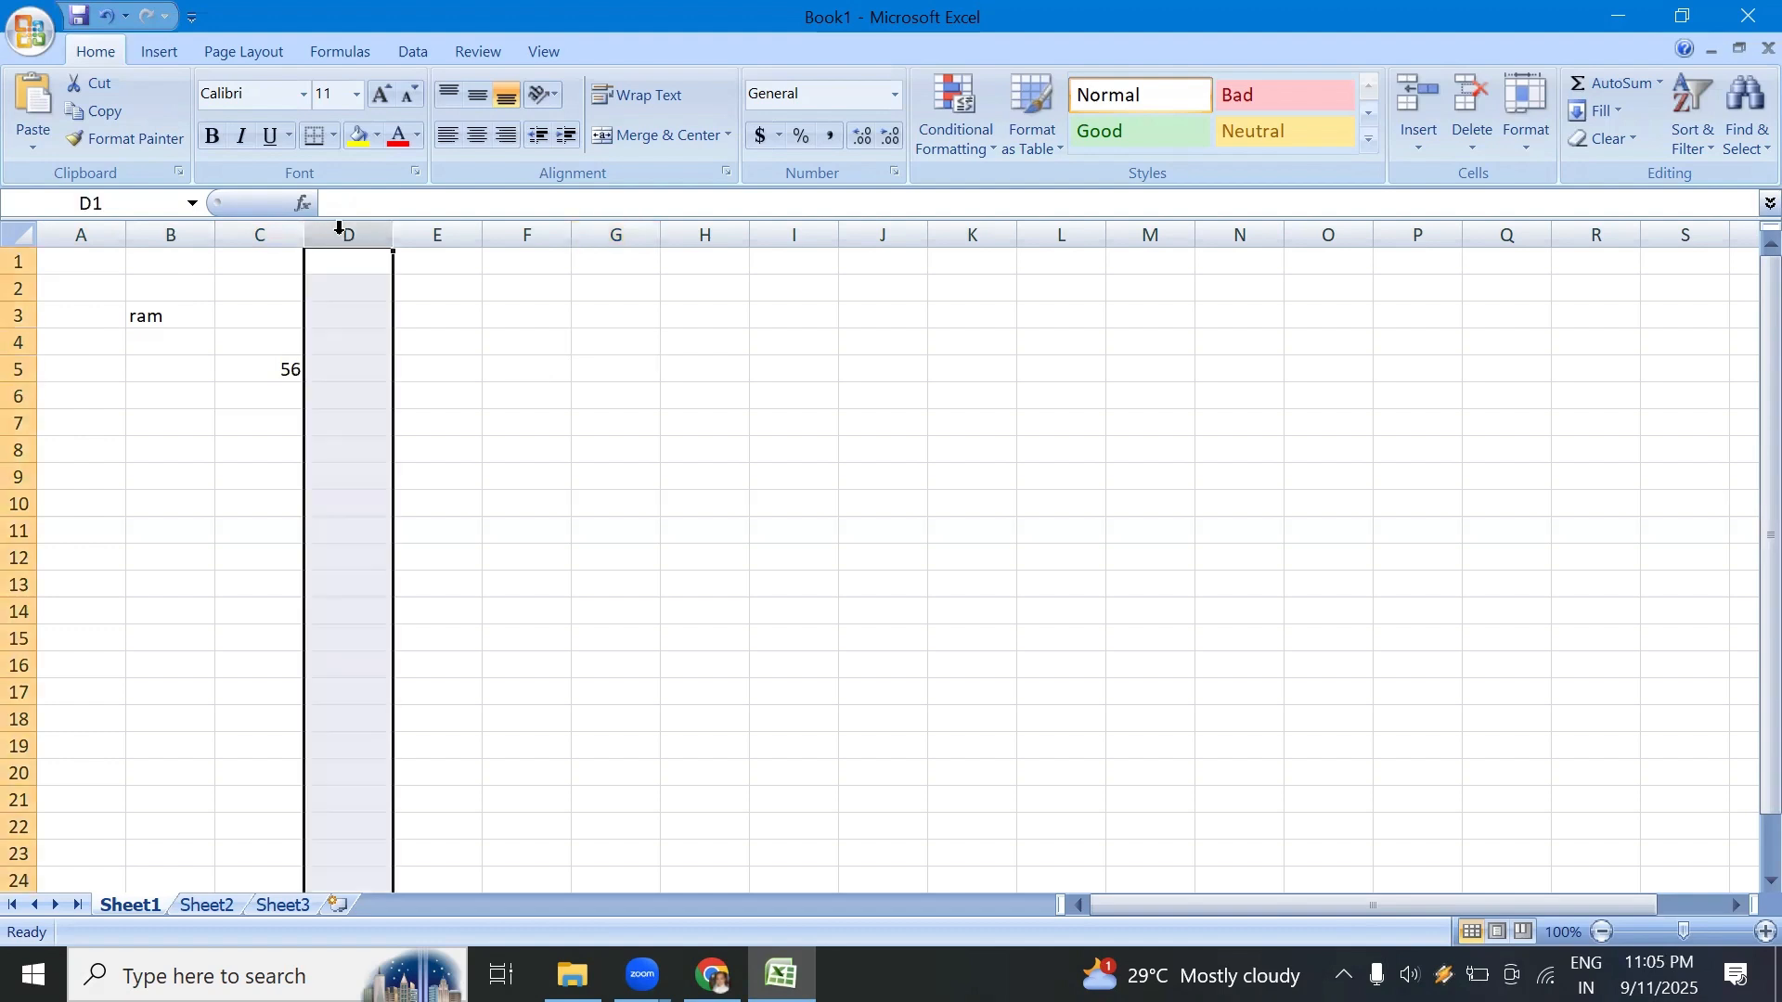
{"action": "left_click", "coordinate": [17, 316]}
{"action": "left_click", "coordinate": [176, 368]}
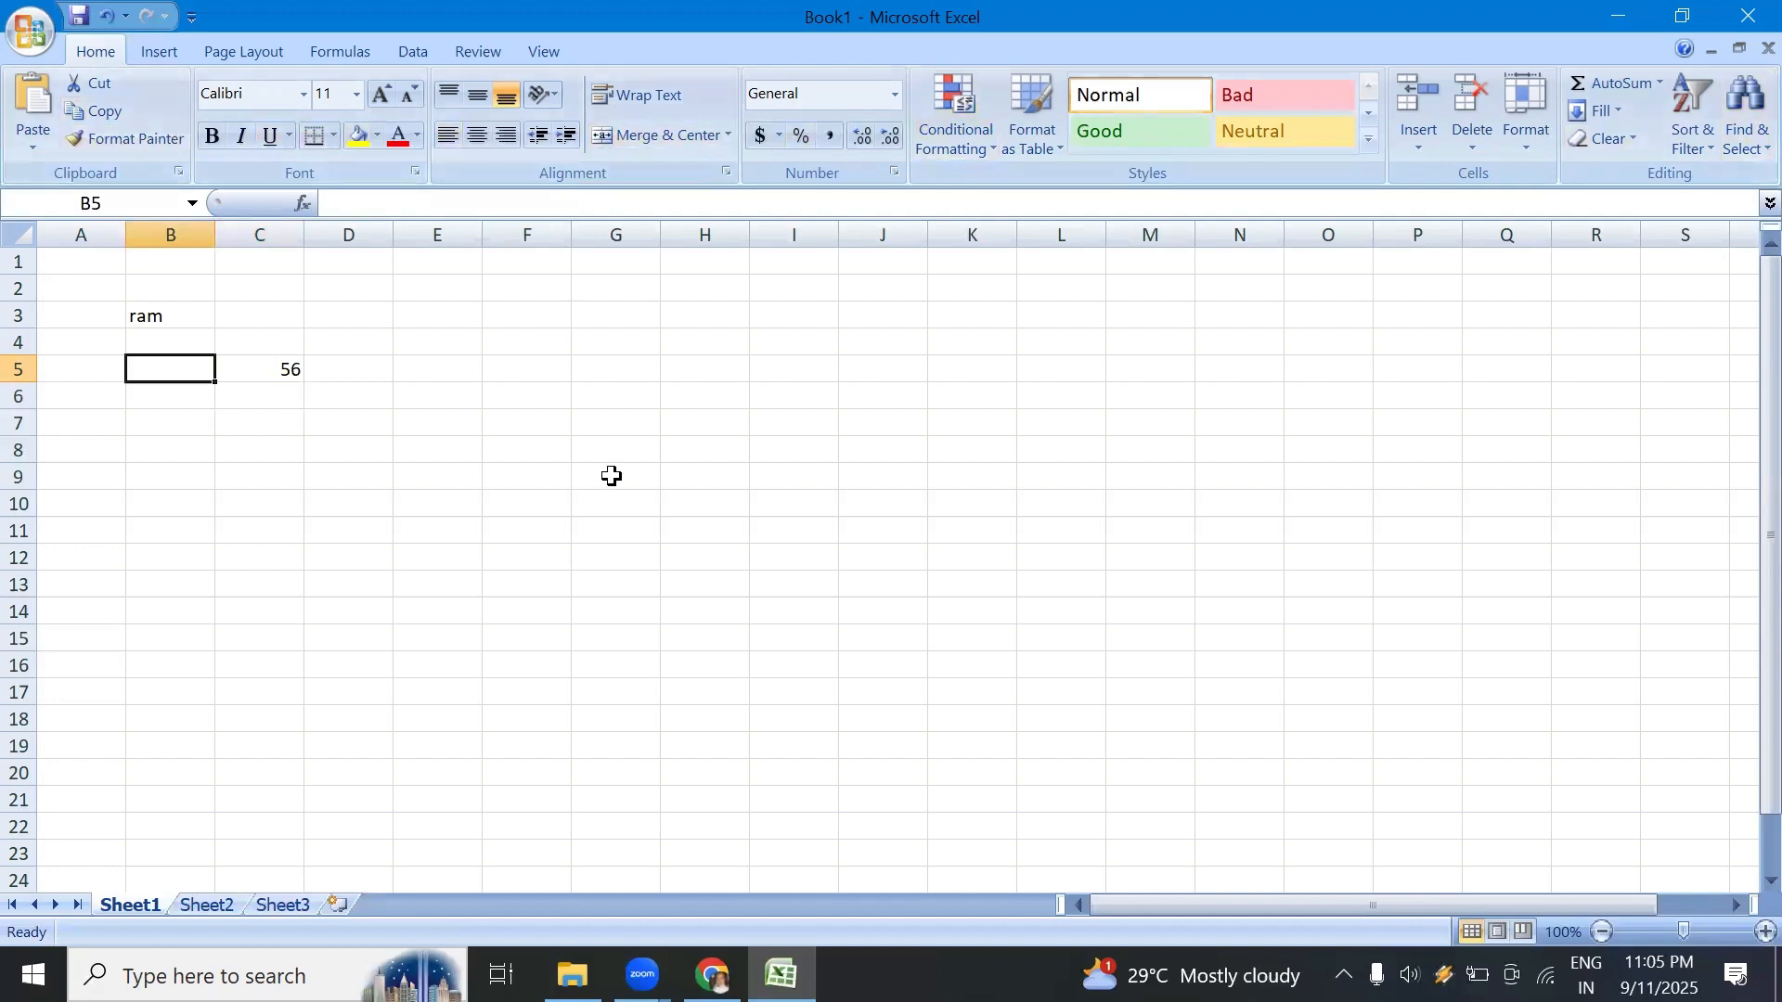
Step: Select several multi-cell ranges in column E and from cell A1, including A1:E10, ending on the single cell F7
{"action": "left_click", "coordinate": [423, 291]}
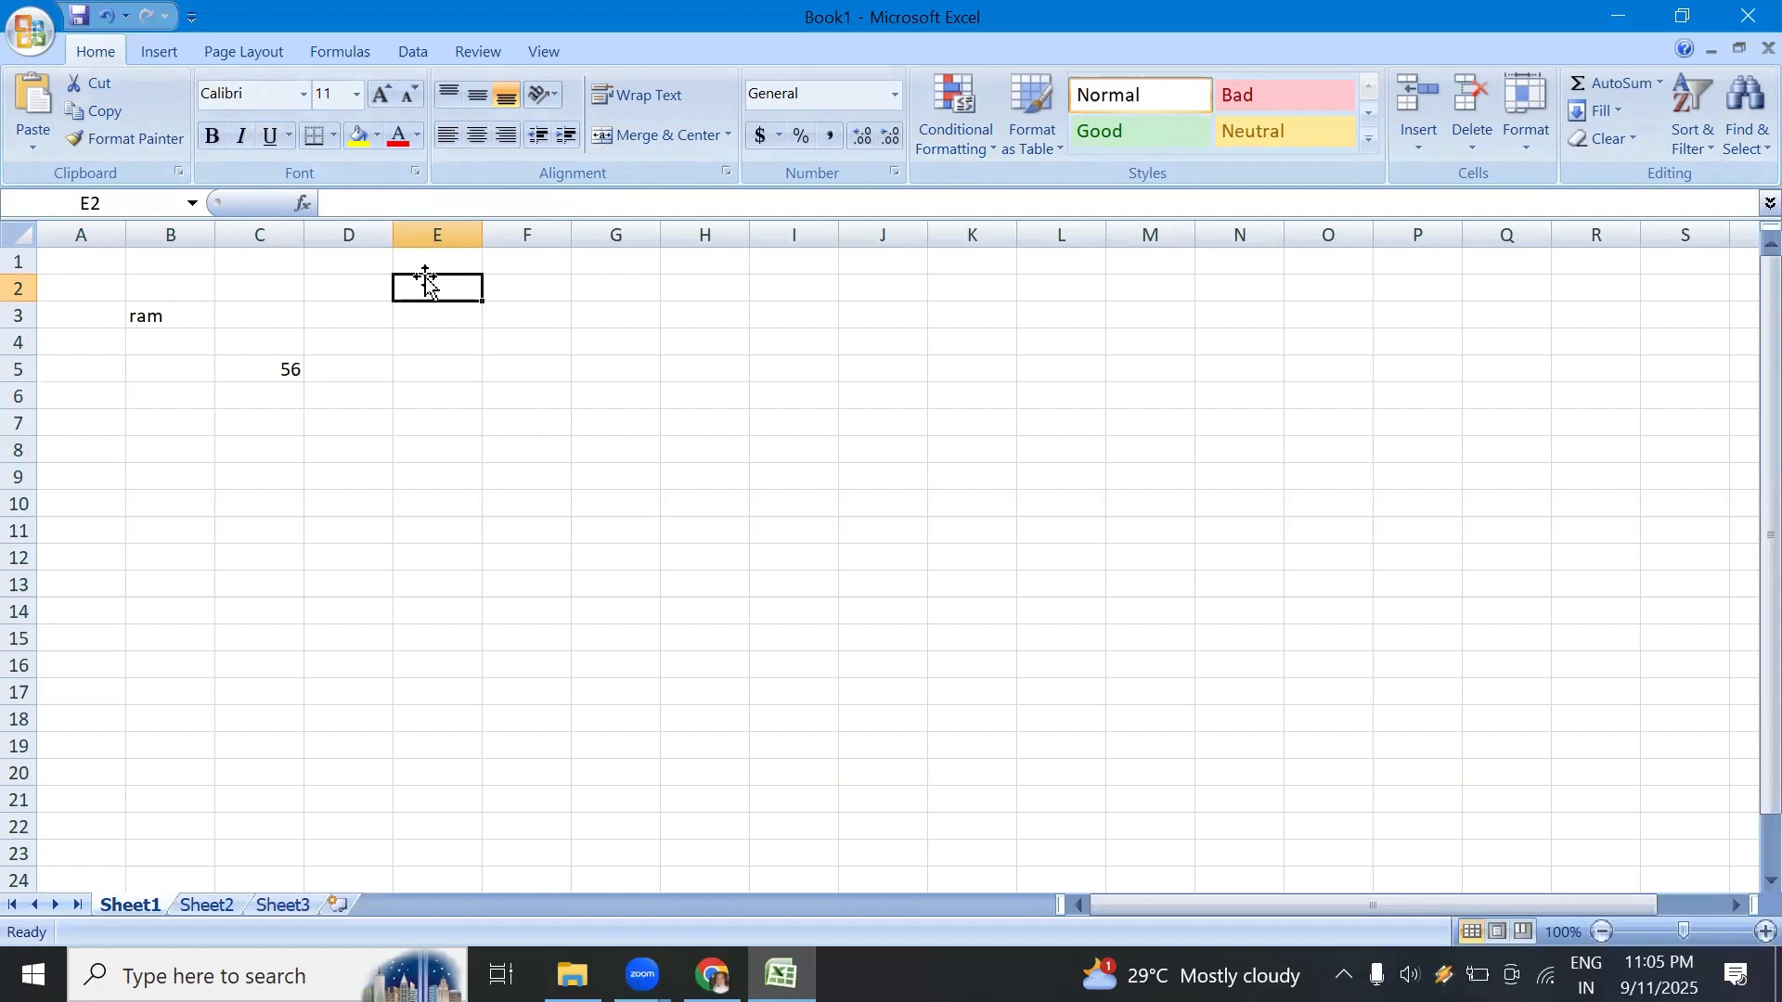
{"action": "left_click_drag", "start_coordinate": [437, 290], "coordinate": [438, 556]}
{"action": "left_click_drag", "start_coordinate": [434, 261], "coordinate": [433, 534]}
{"action": "left_click_drag", "start_coordinate": [104, 252], "coordinate": [385, 531]}
{"action": "left_click", "coordinate": [504, 543]}
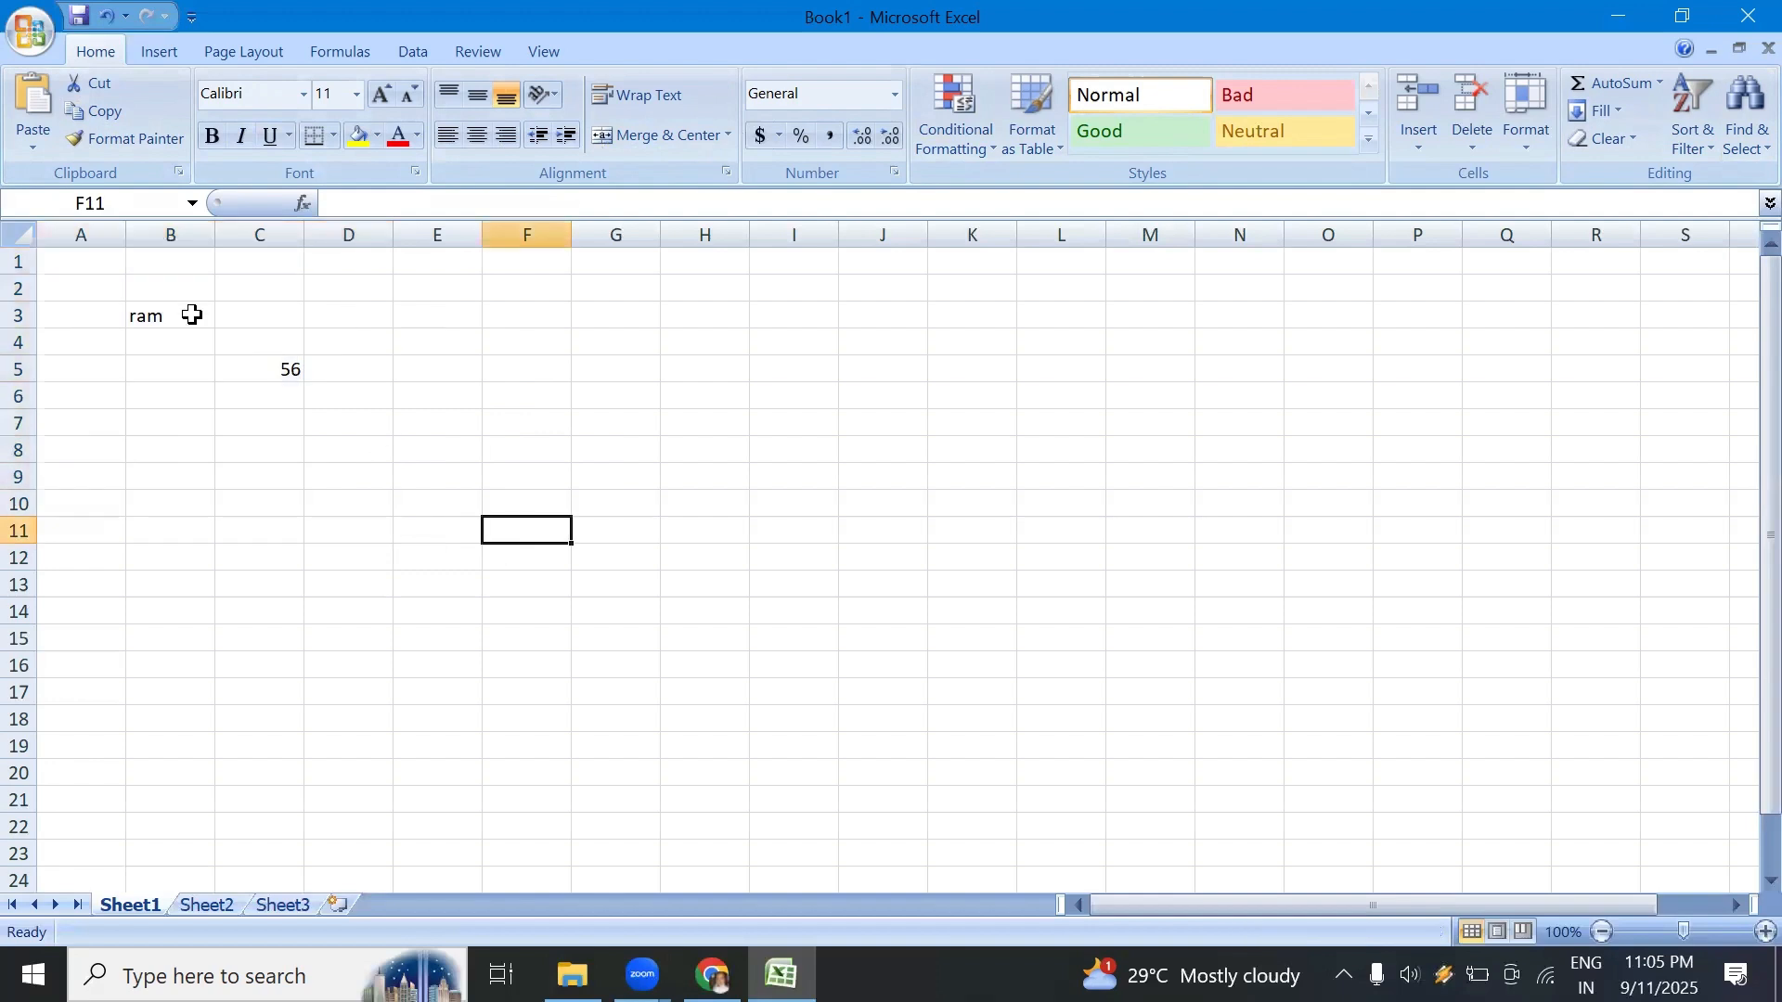
{"action": "left_click_drag", "start_coordinate": [93, 258], "coordinate": [443, 502]}
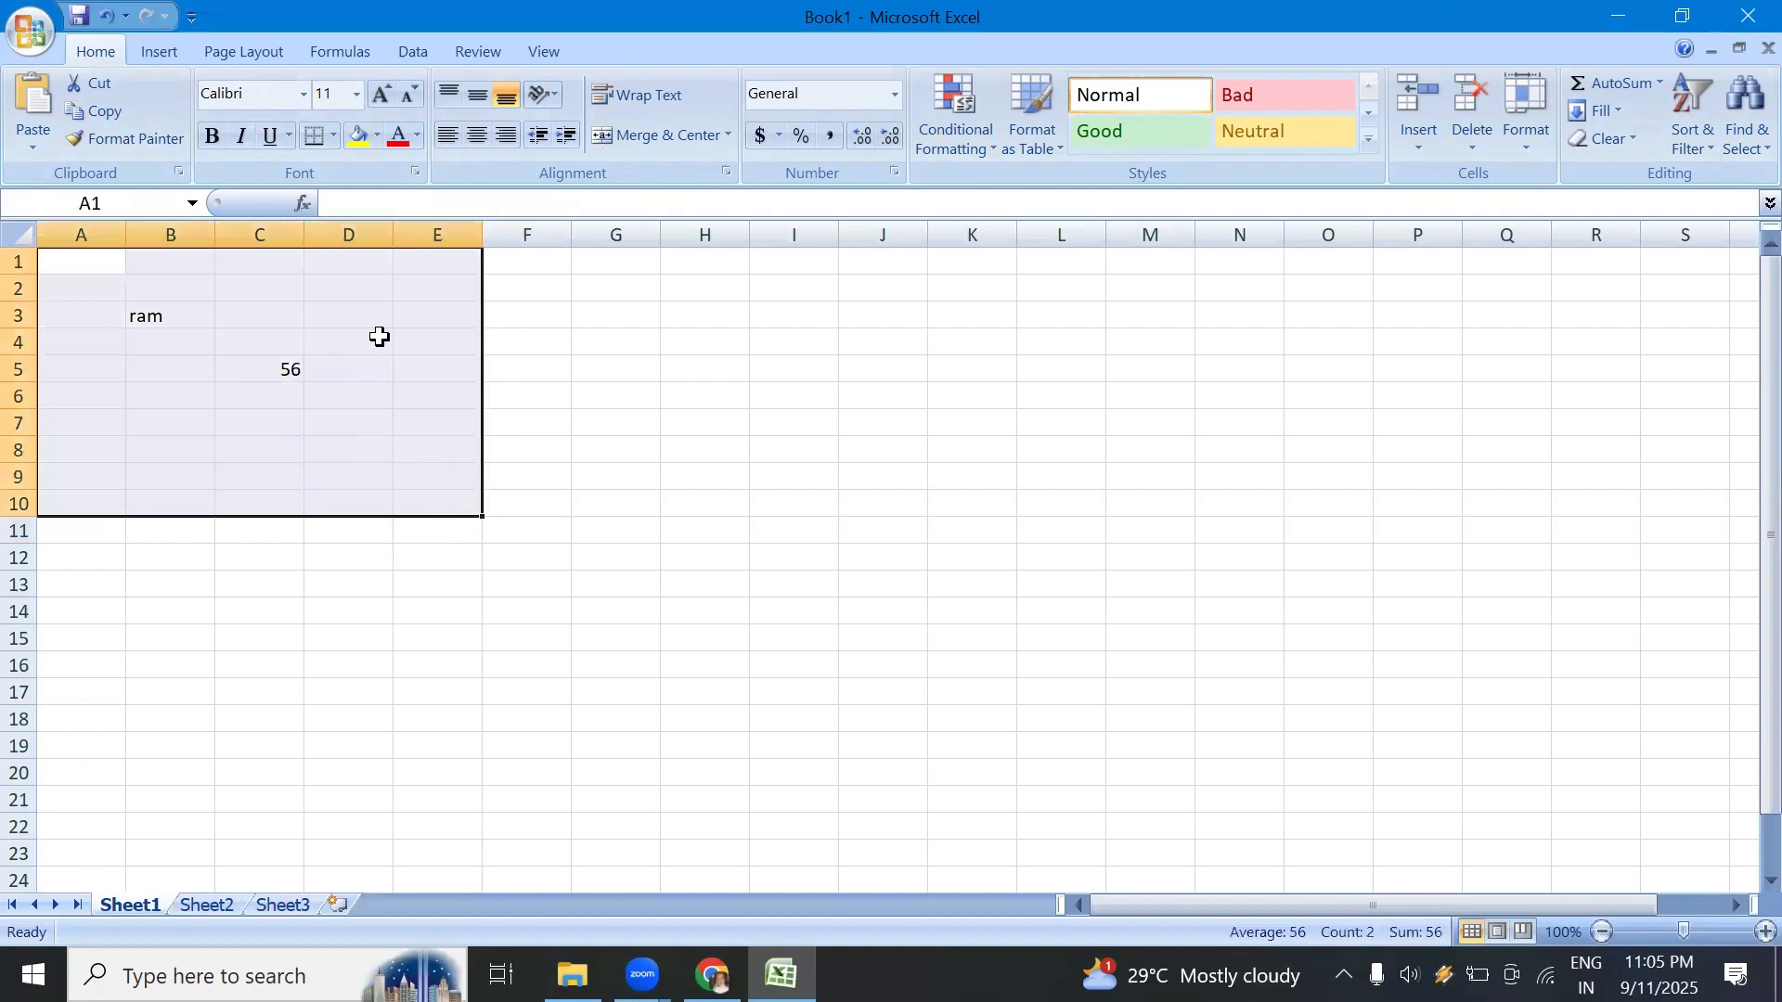
{"action": "left_click", "coordinate": [522, 430]}
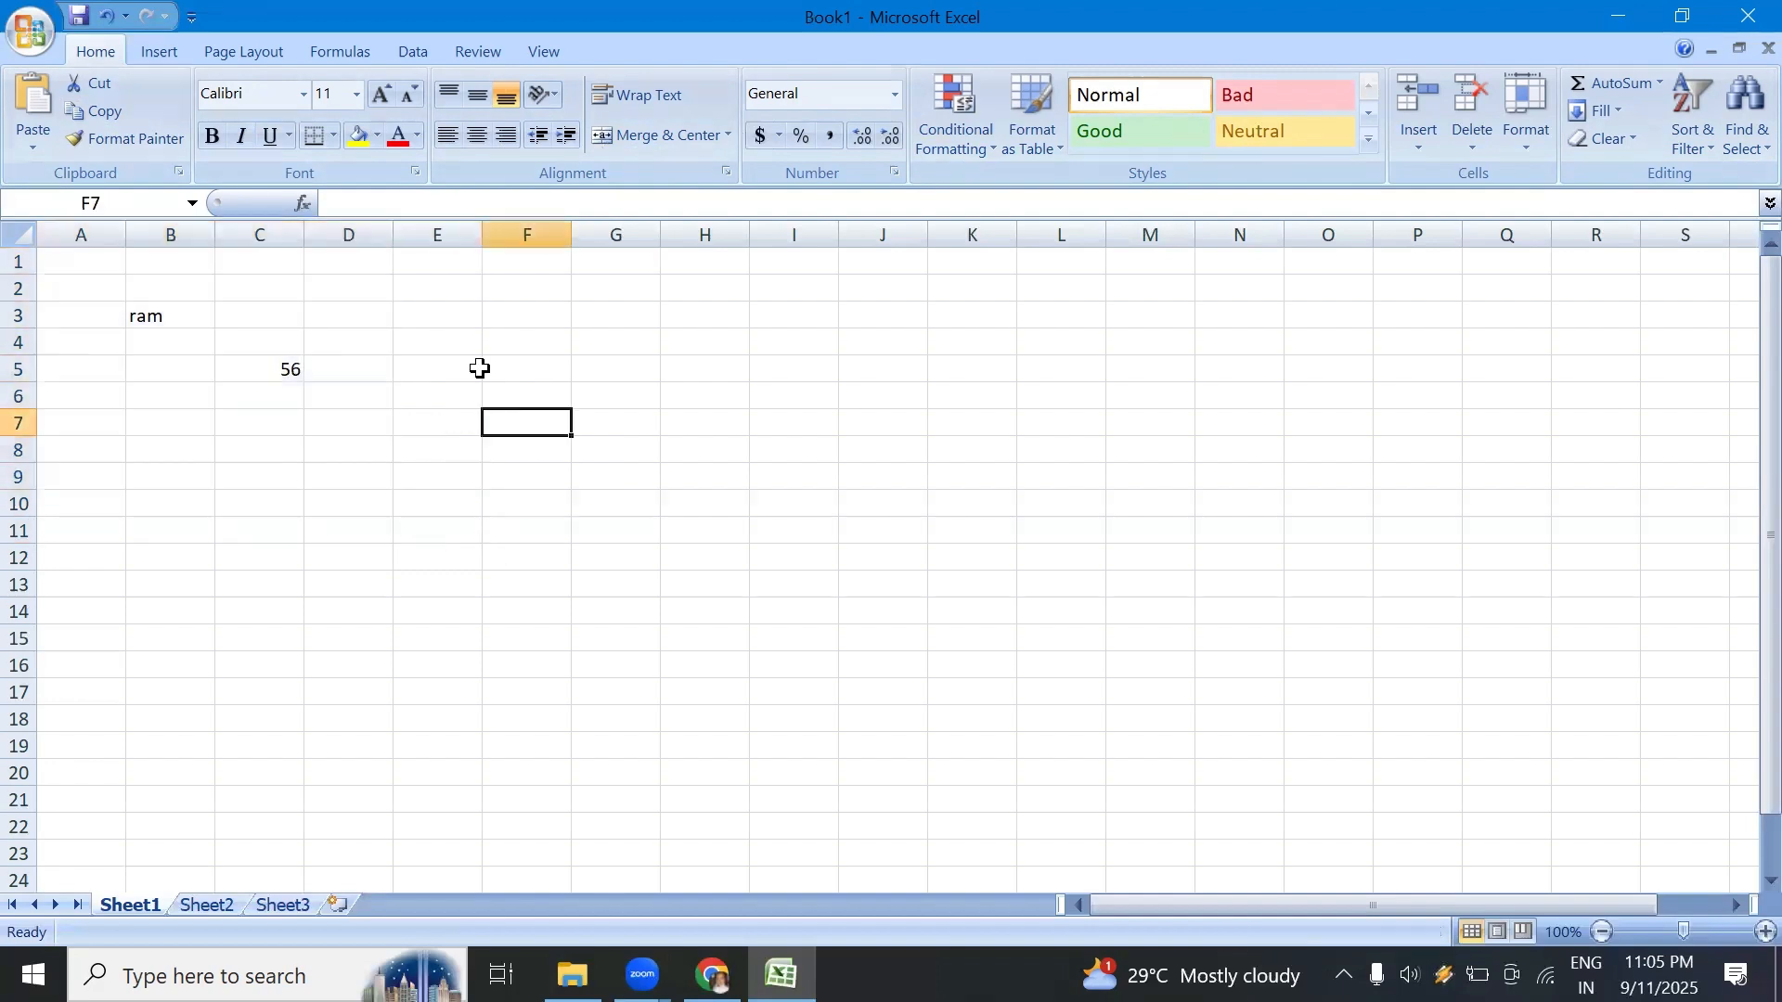
Step: AutoFill the blank cell E2 down column E, and select the block from B3 to C5, ending on cell D9
{"action": "left_click", "coordinate": [426, 266]}
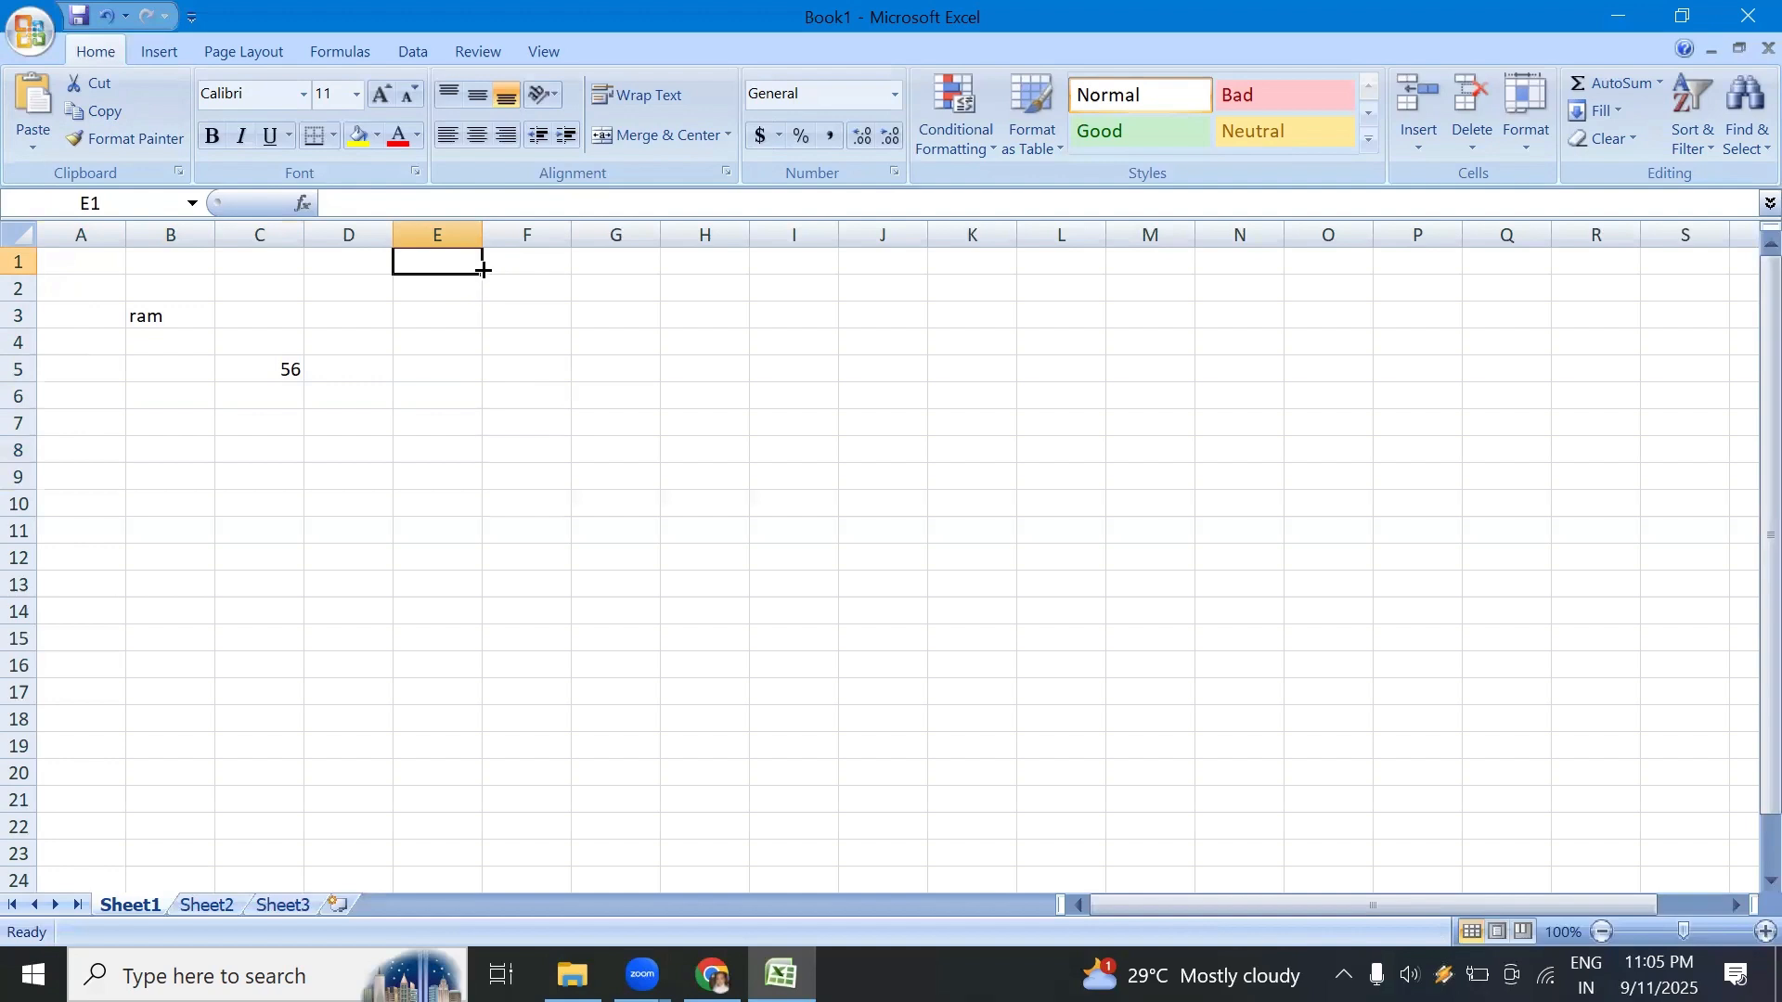
{"action": "left_click", "coordinate": [438, 287]}
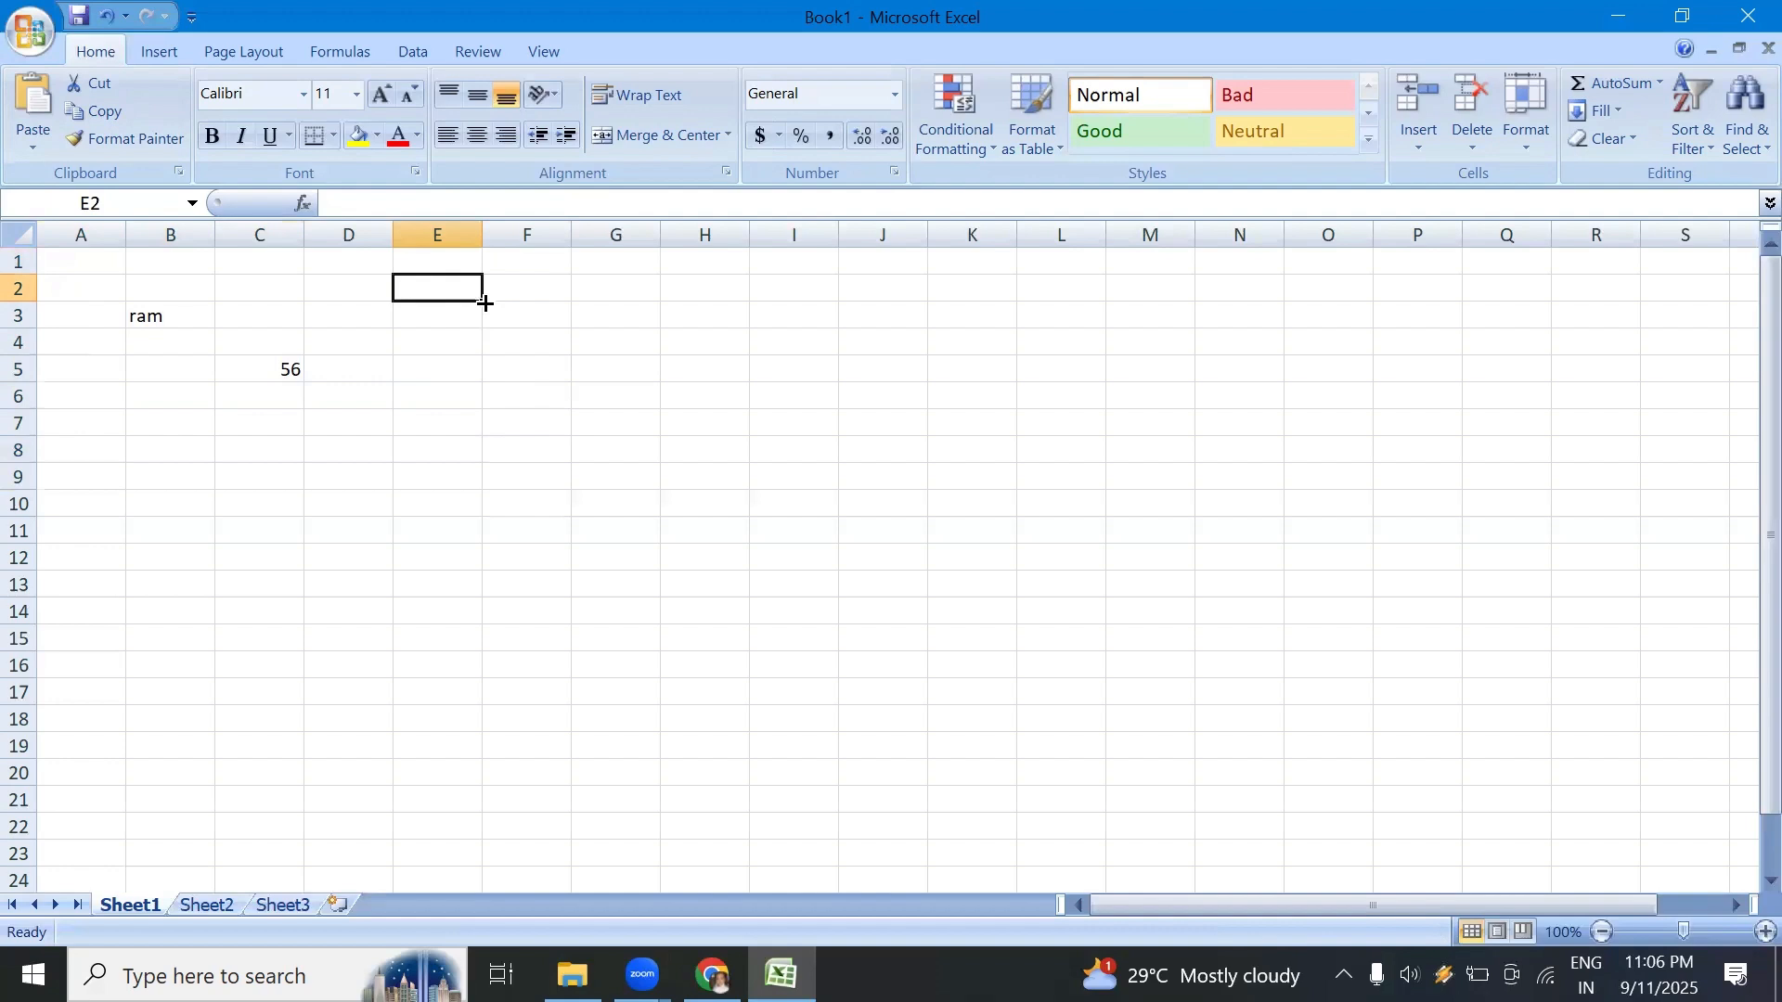
{"action": "left_click_drag", "start_coordinate": [485, 304], "coordinate": [482, 470]}
{"action": "left_click_drag", "start_coordinate": [517, 386], "coordinate": [509, 371]}
{"action": "left_click", "coordinate": [448, 293]}
{"action": "left_click_drag", "start_coordinate": [143, 310], "coordinate": [247, 370]}
{"action": "left_click", "coordinate": [332, 485]}
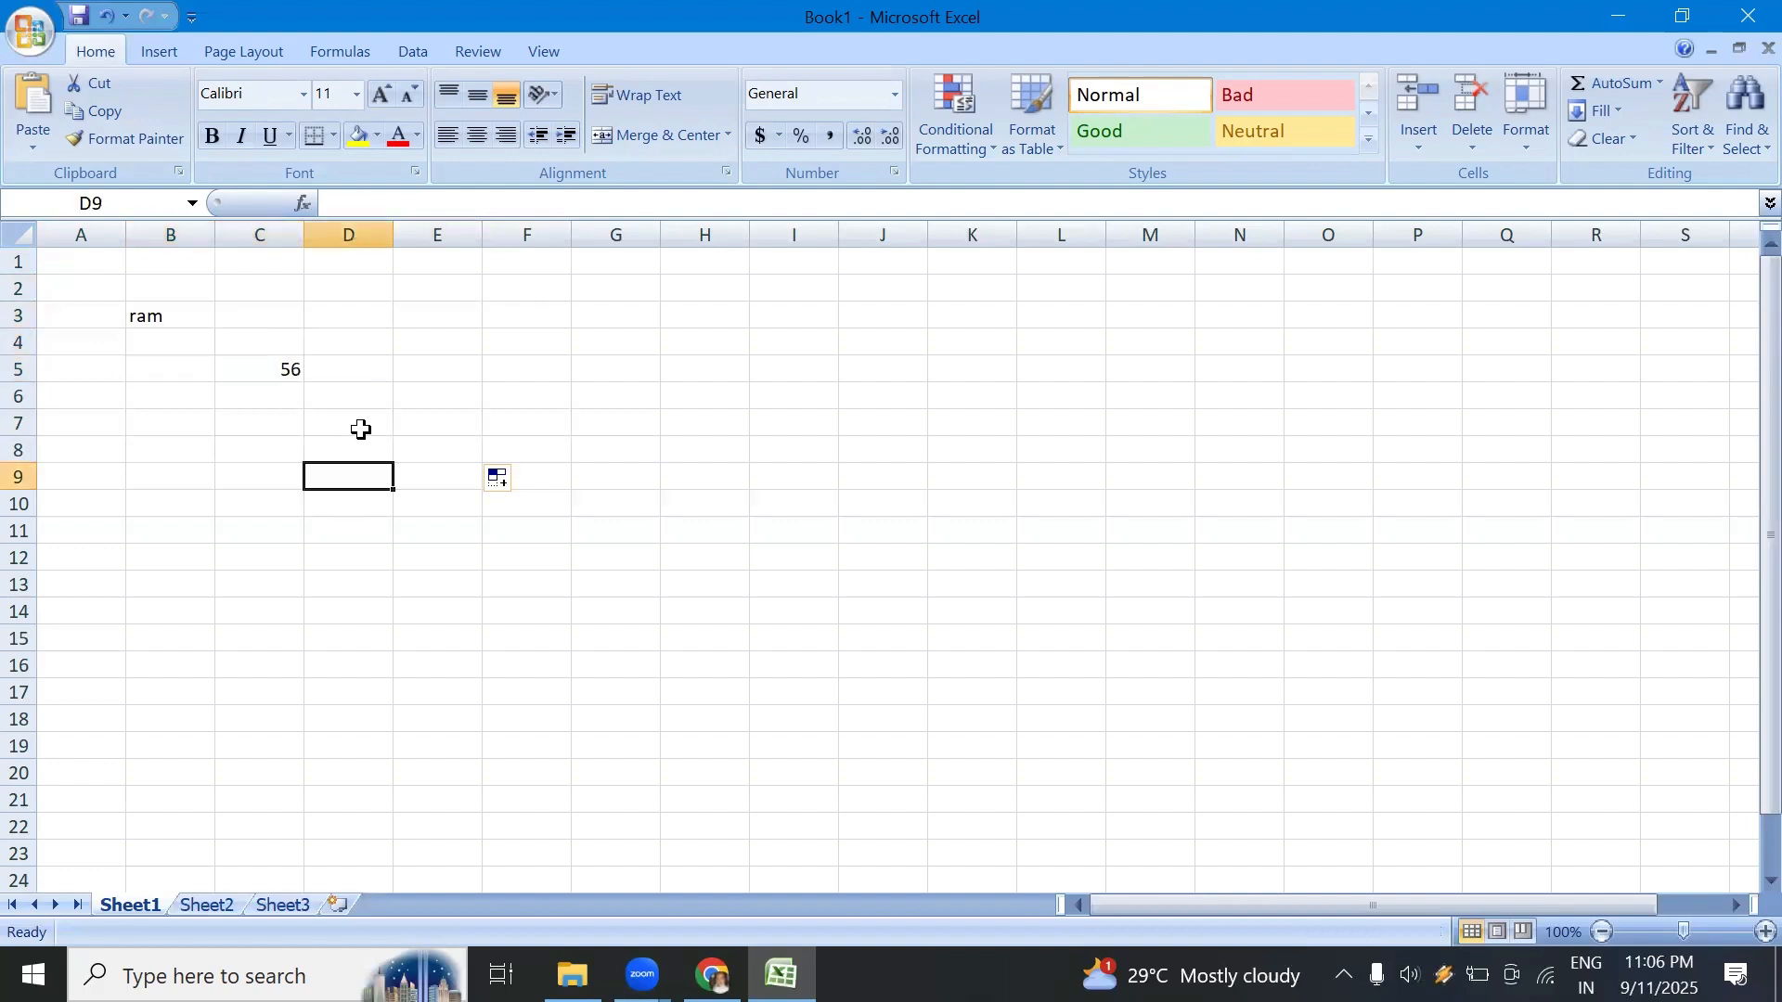
Step: Enter 2 in cell E1 and 4 in cell E2, and AutoFill the series down to E10
{"action": "left_click", "coordinate": [465, 265]}
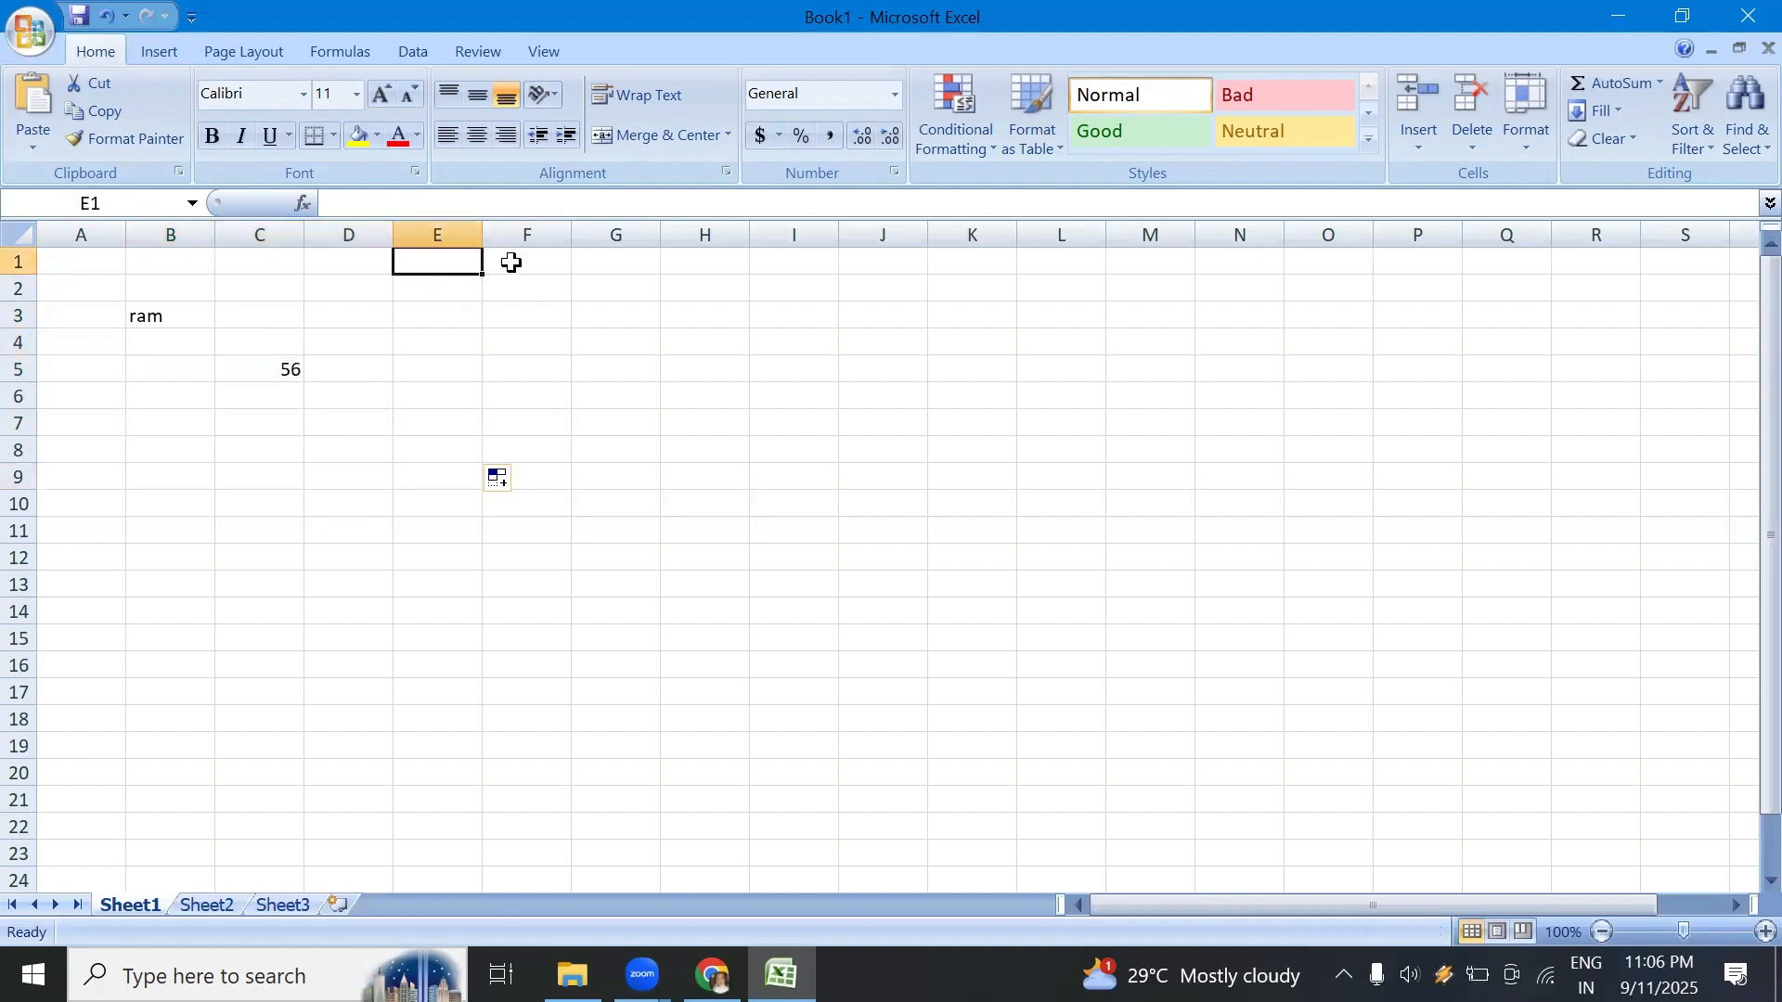
{"action": "type", "text": "2"}
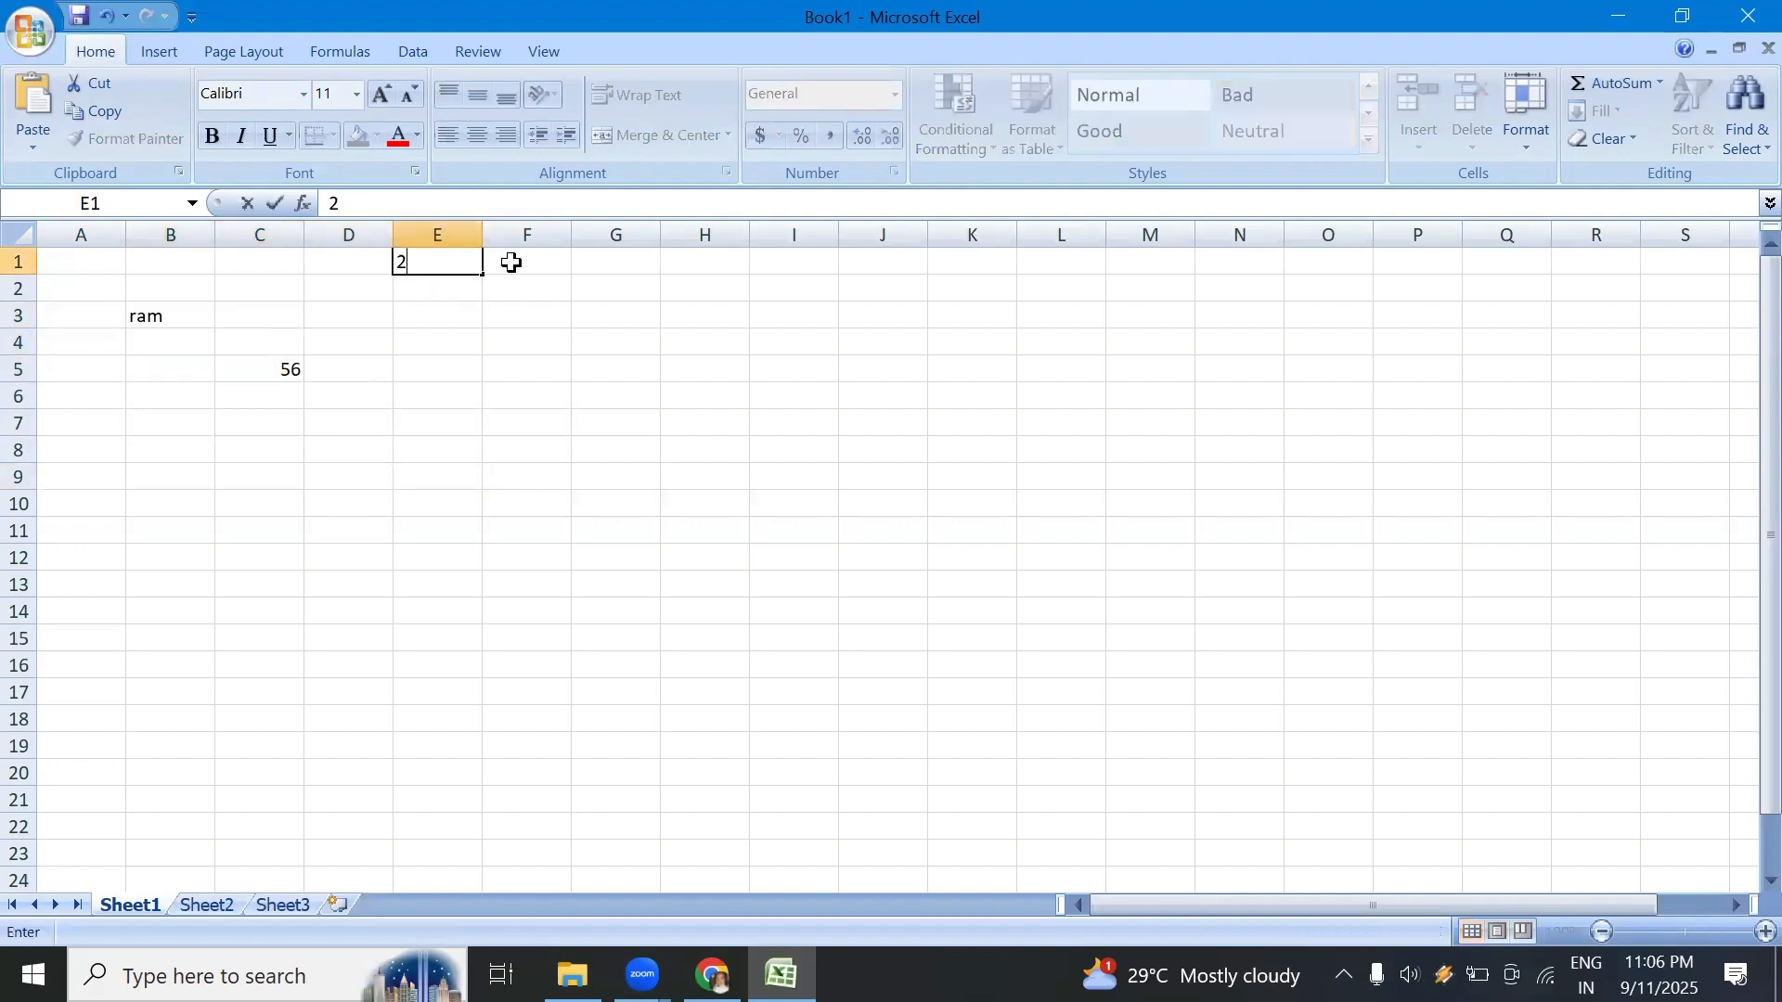
{"action": "key", "text": "Return"}
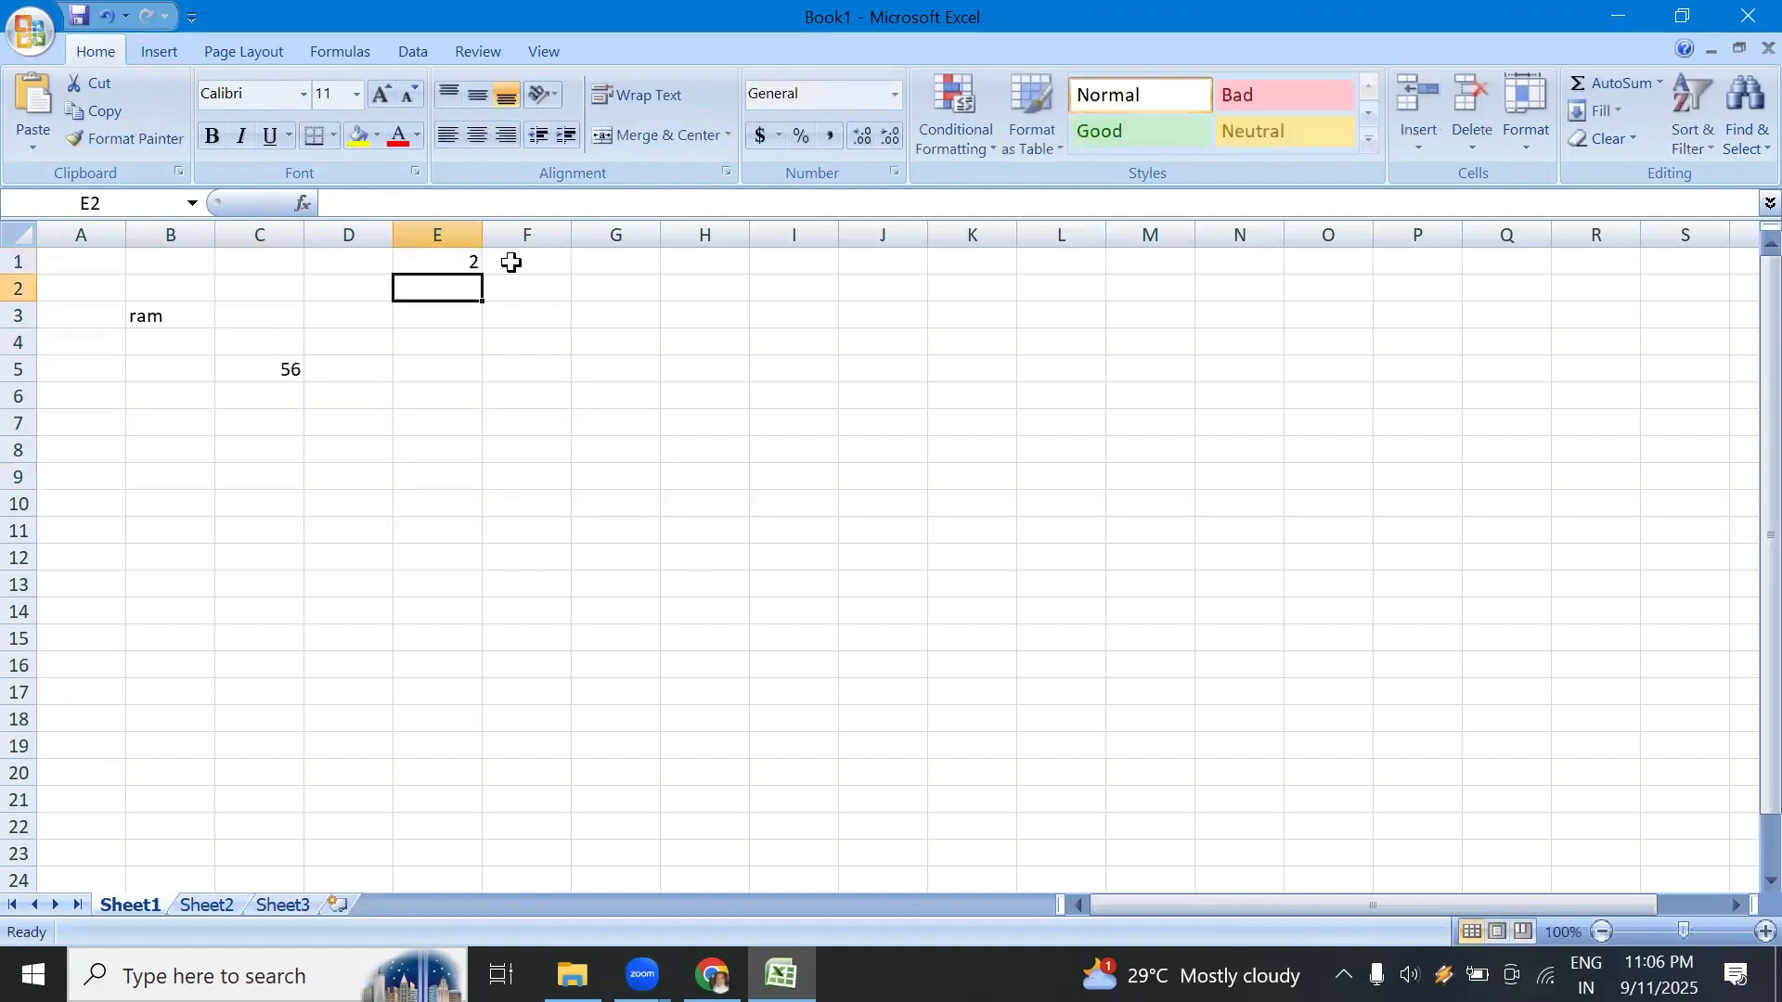
{"action": "type", "text": "4"}
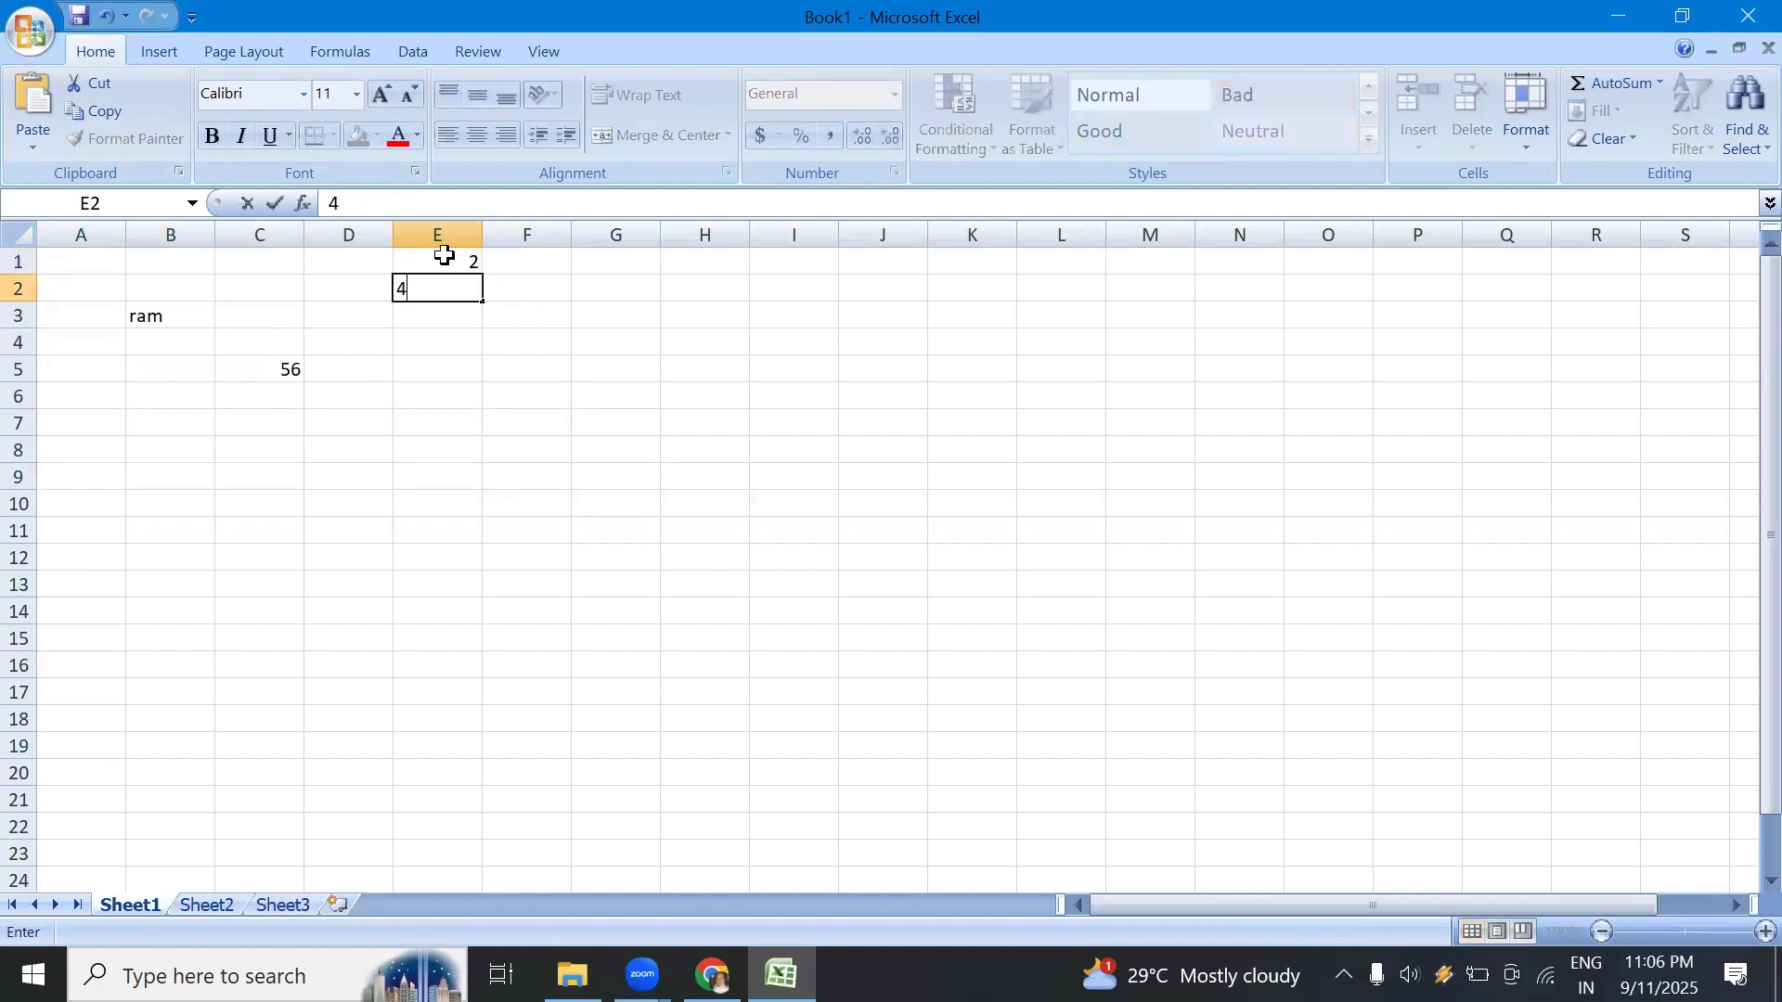
{"action": "left_click", "coordinate": [437, 259]}
{"action": "left_click_drag", "start_coordinate": [437, 260], "coordinate": [480, 517]}
{"action": "left_click", "coordinate": [638, 470]}
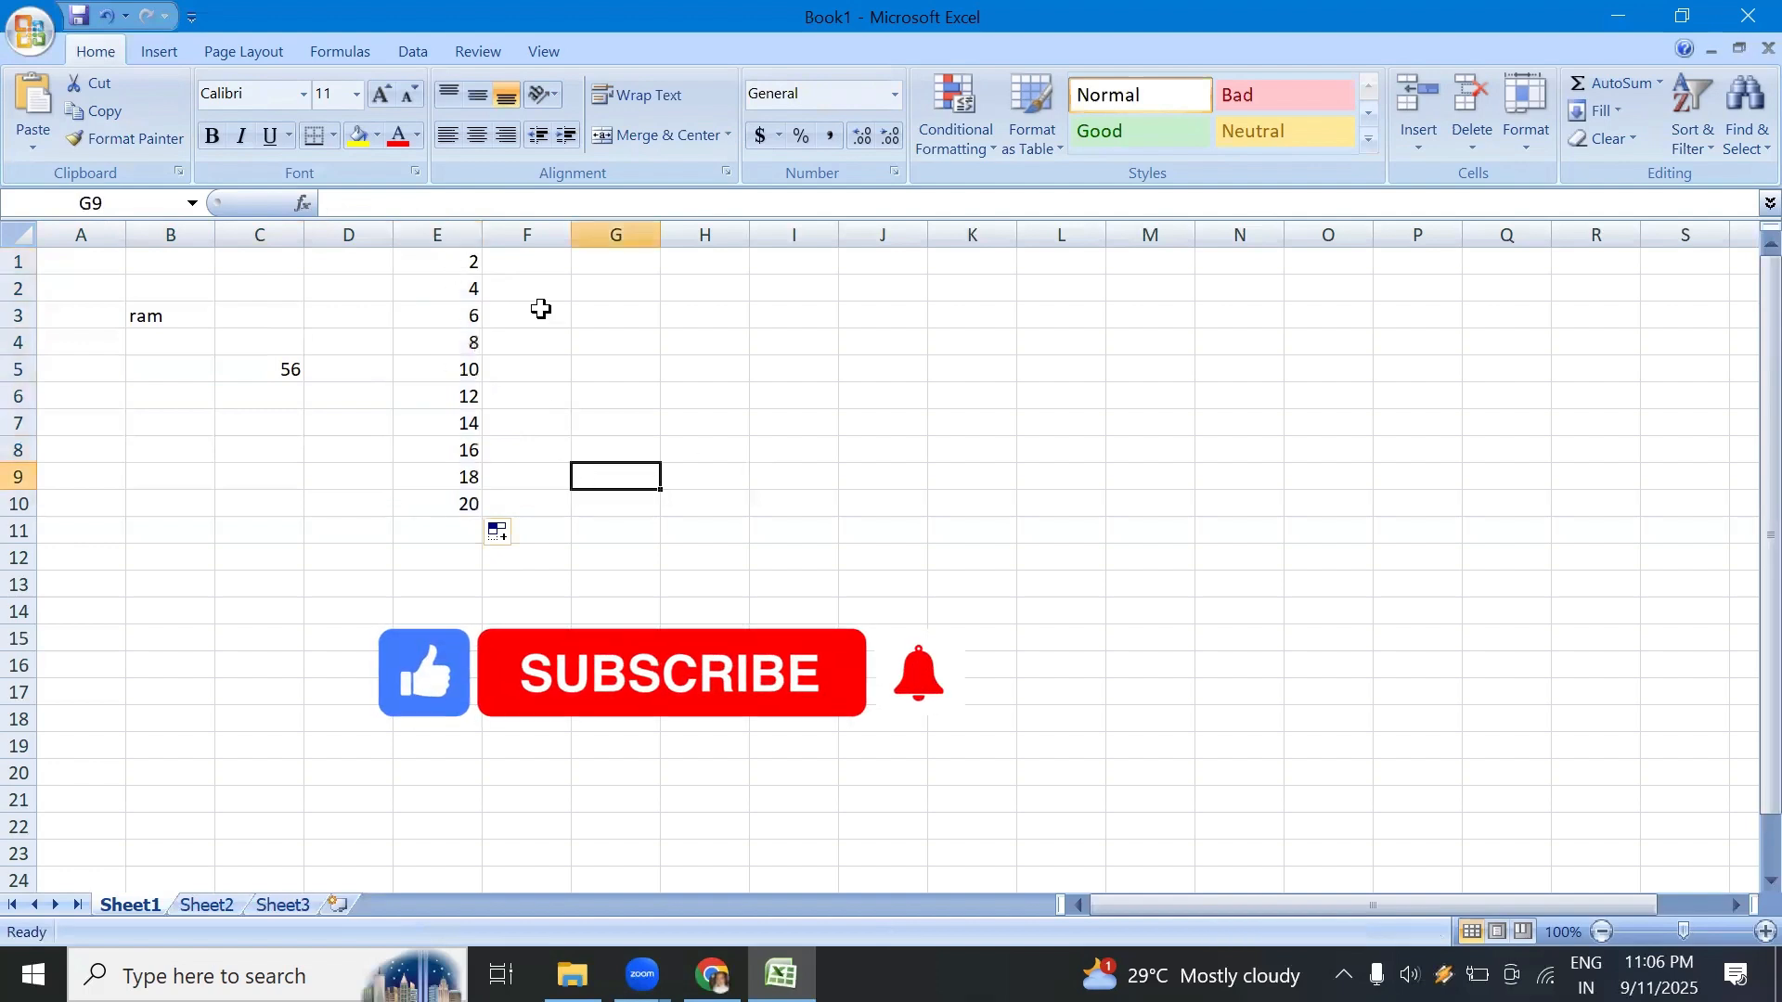
Step: Enter the weekday Sunday in cell F1, correcting its spelling, and leave that cell selected
{"action": "left_click", "coordinate": [536, 262]}
{"action": "type", "text": "s"}
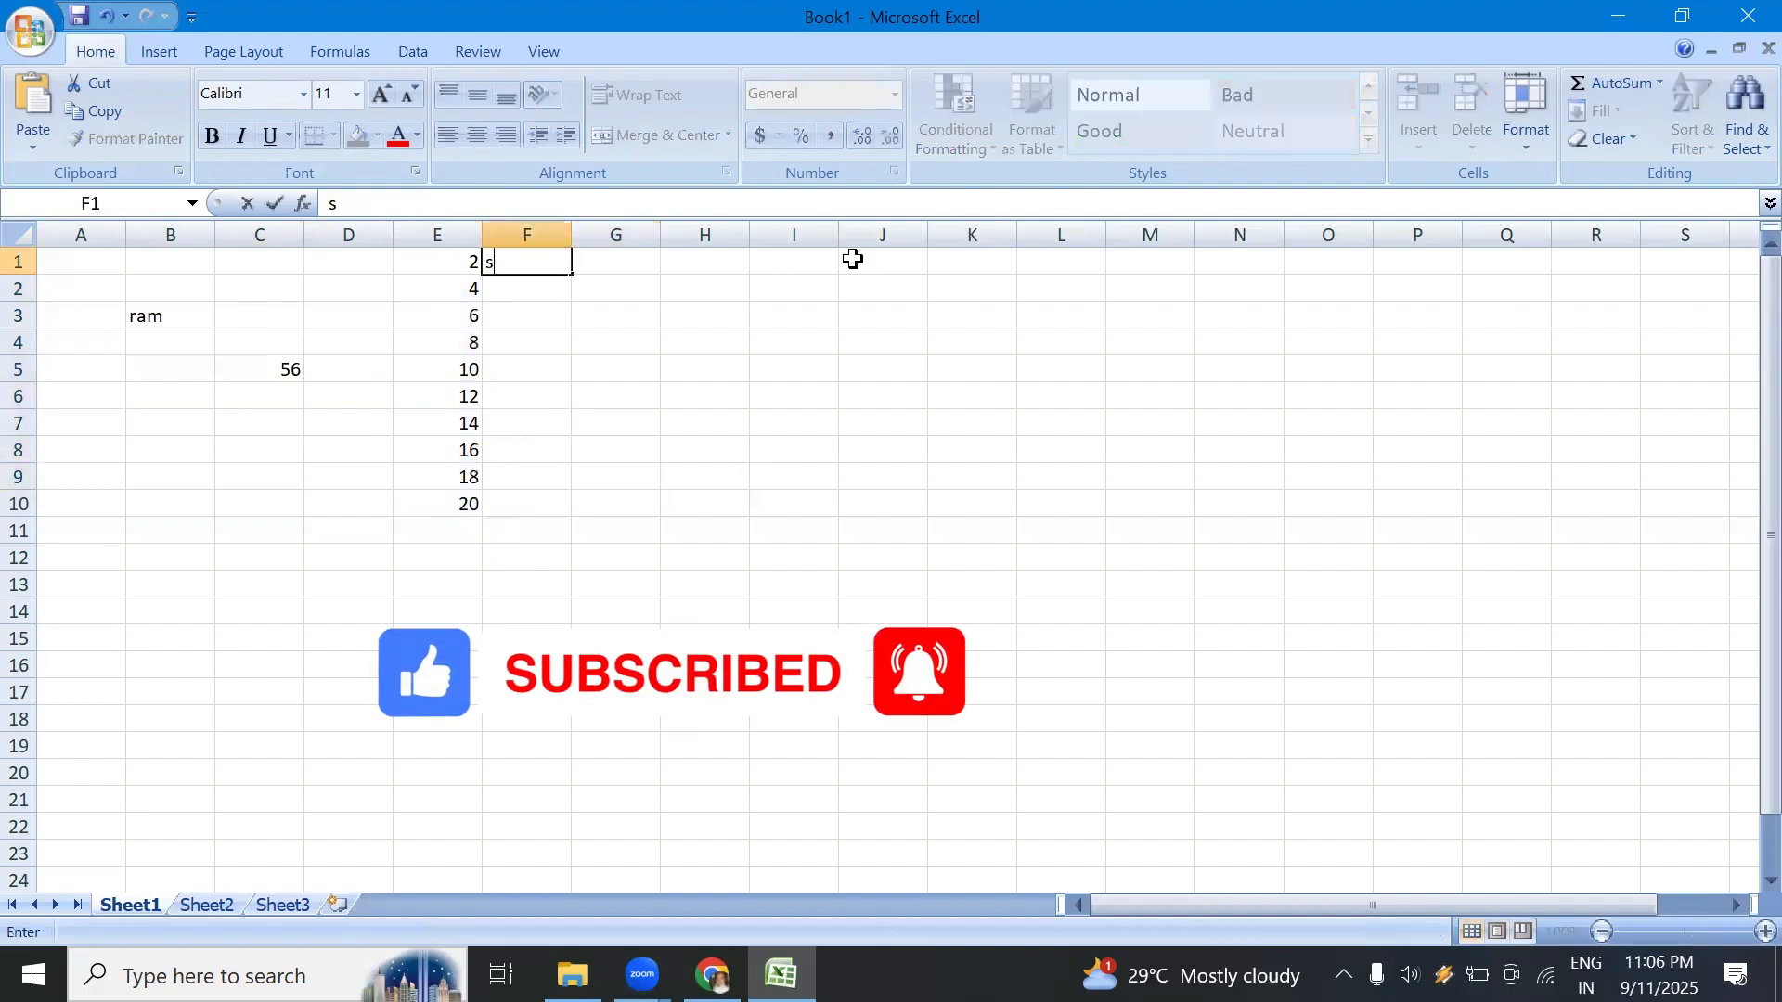
{"action": "type", "text": "unady"}
{"action": "left_click", "coordinate": [709, 389]}
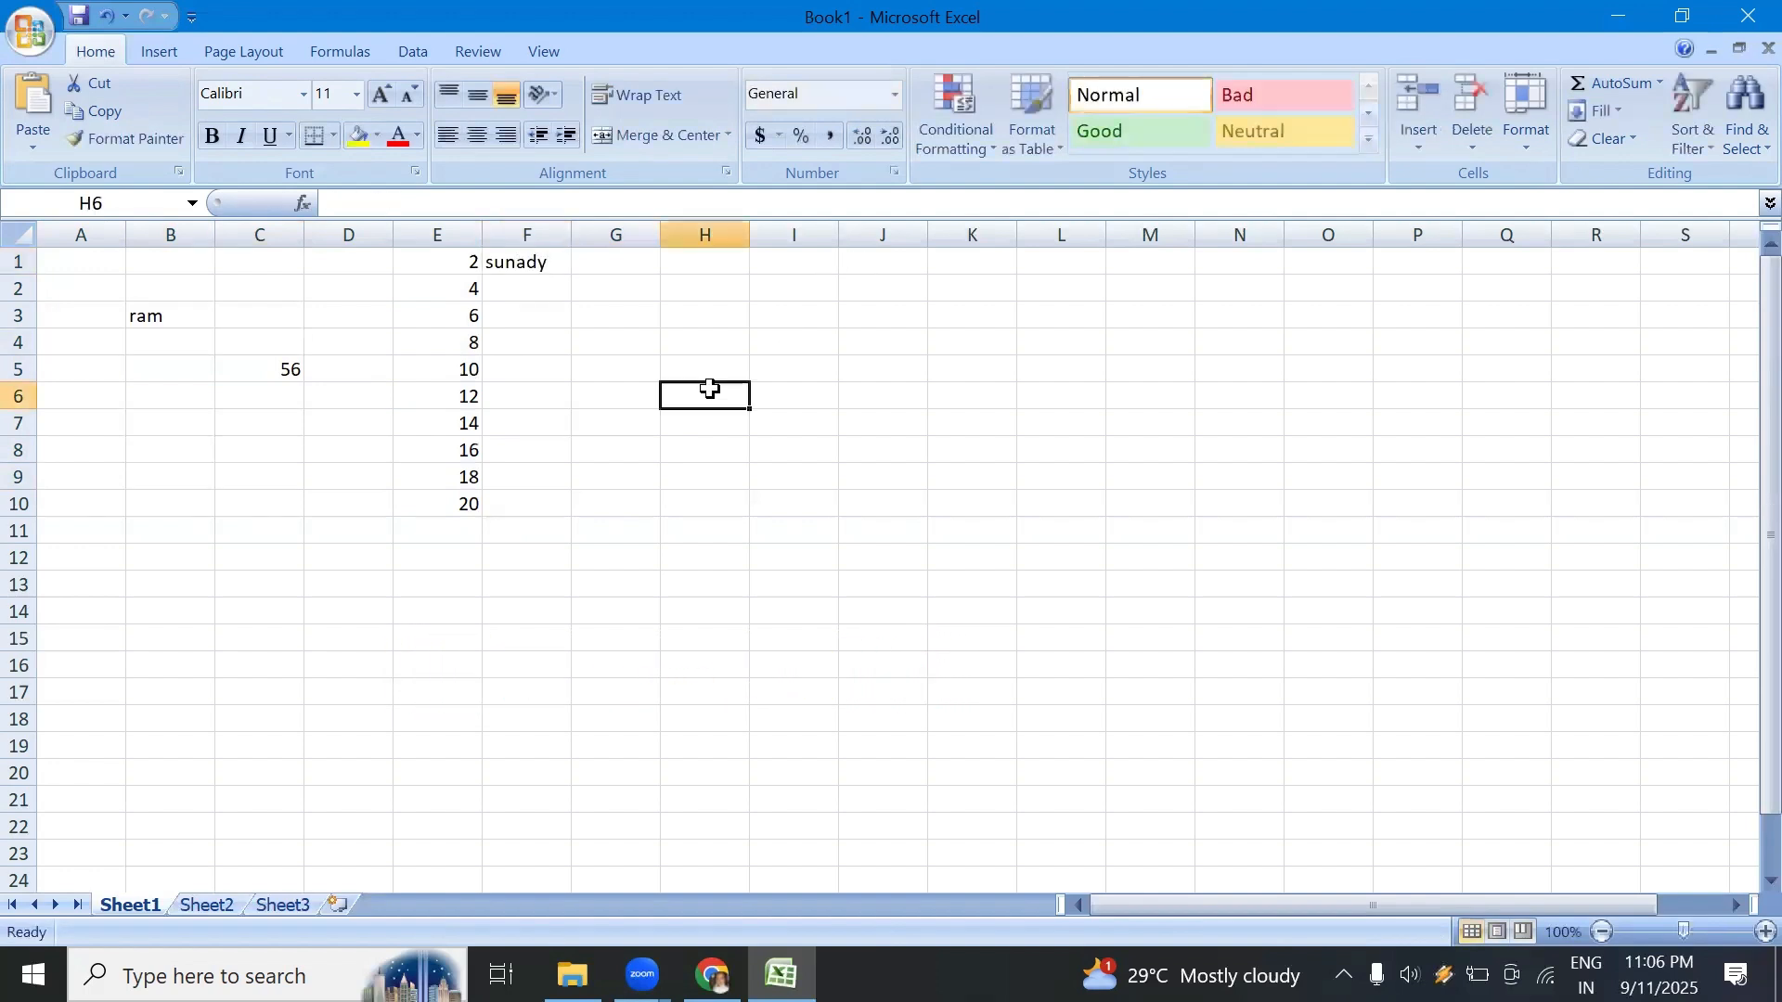
{"action": "left_click", "coordinate": [524, 261]}
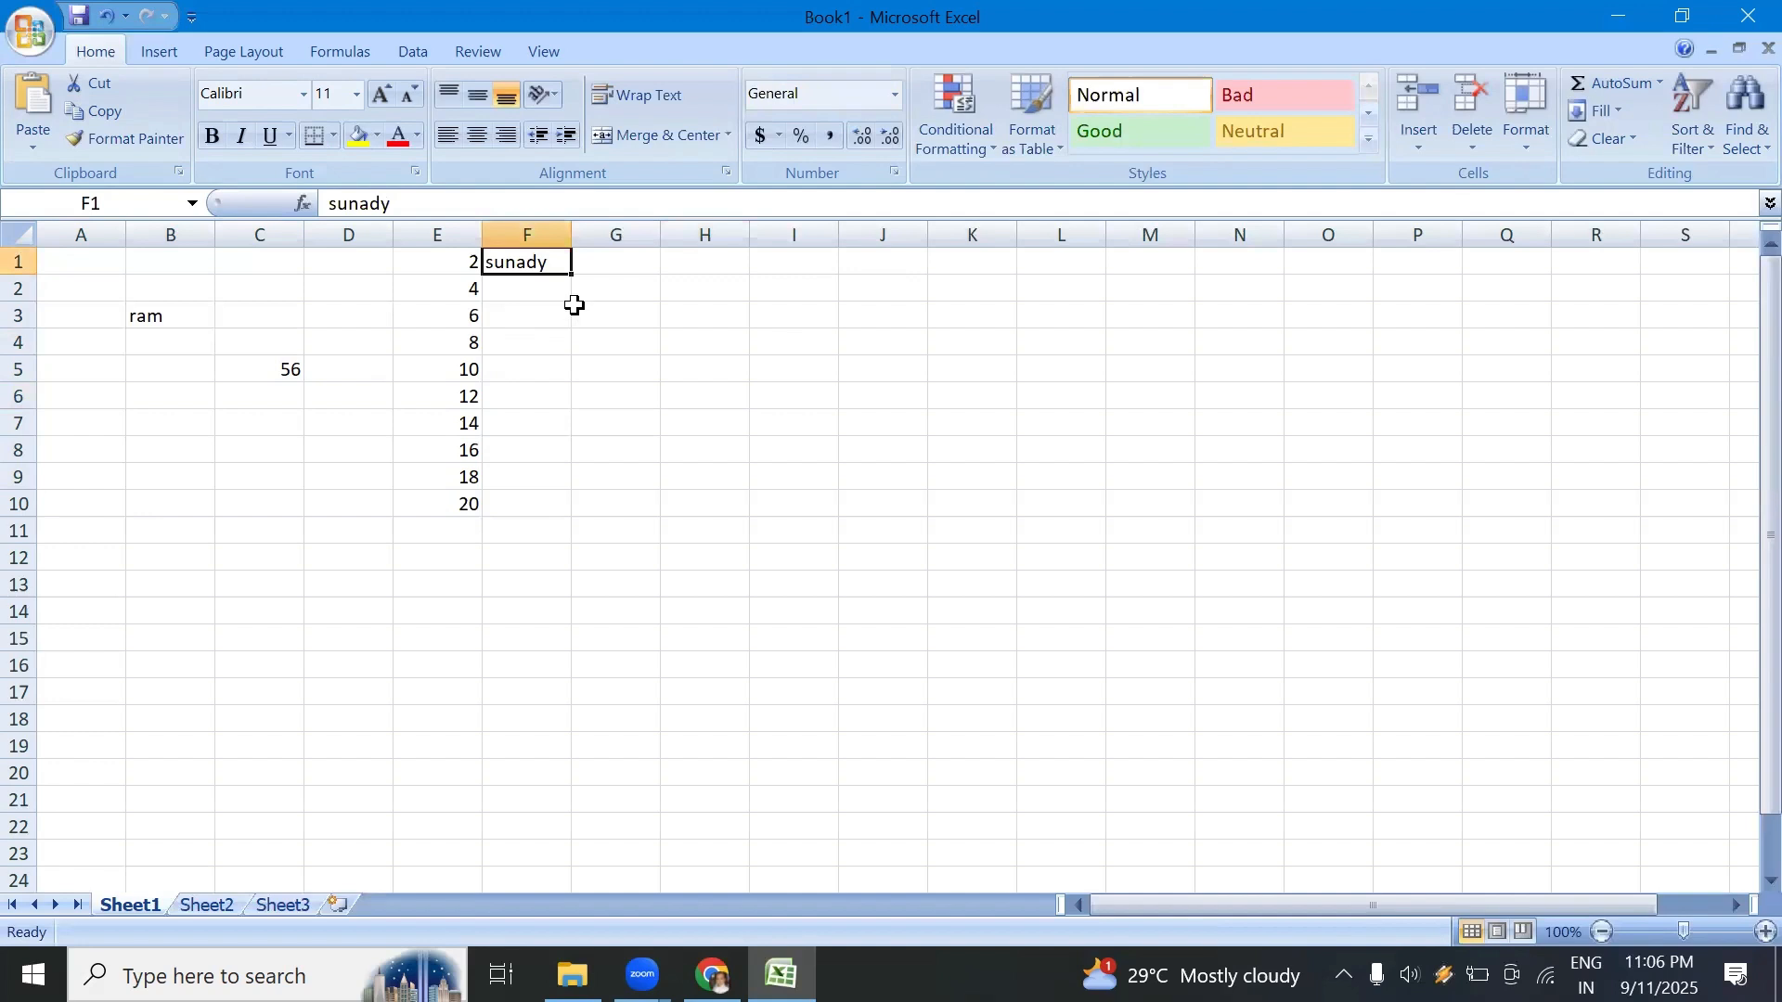
{"action": "double_click", "coordinate": [541, 262]}
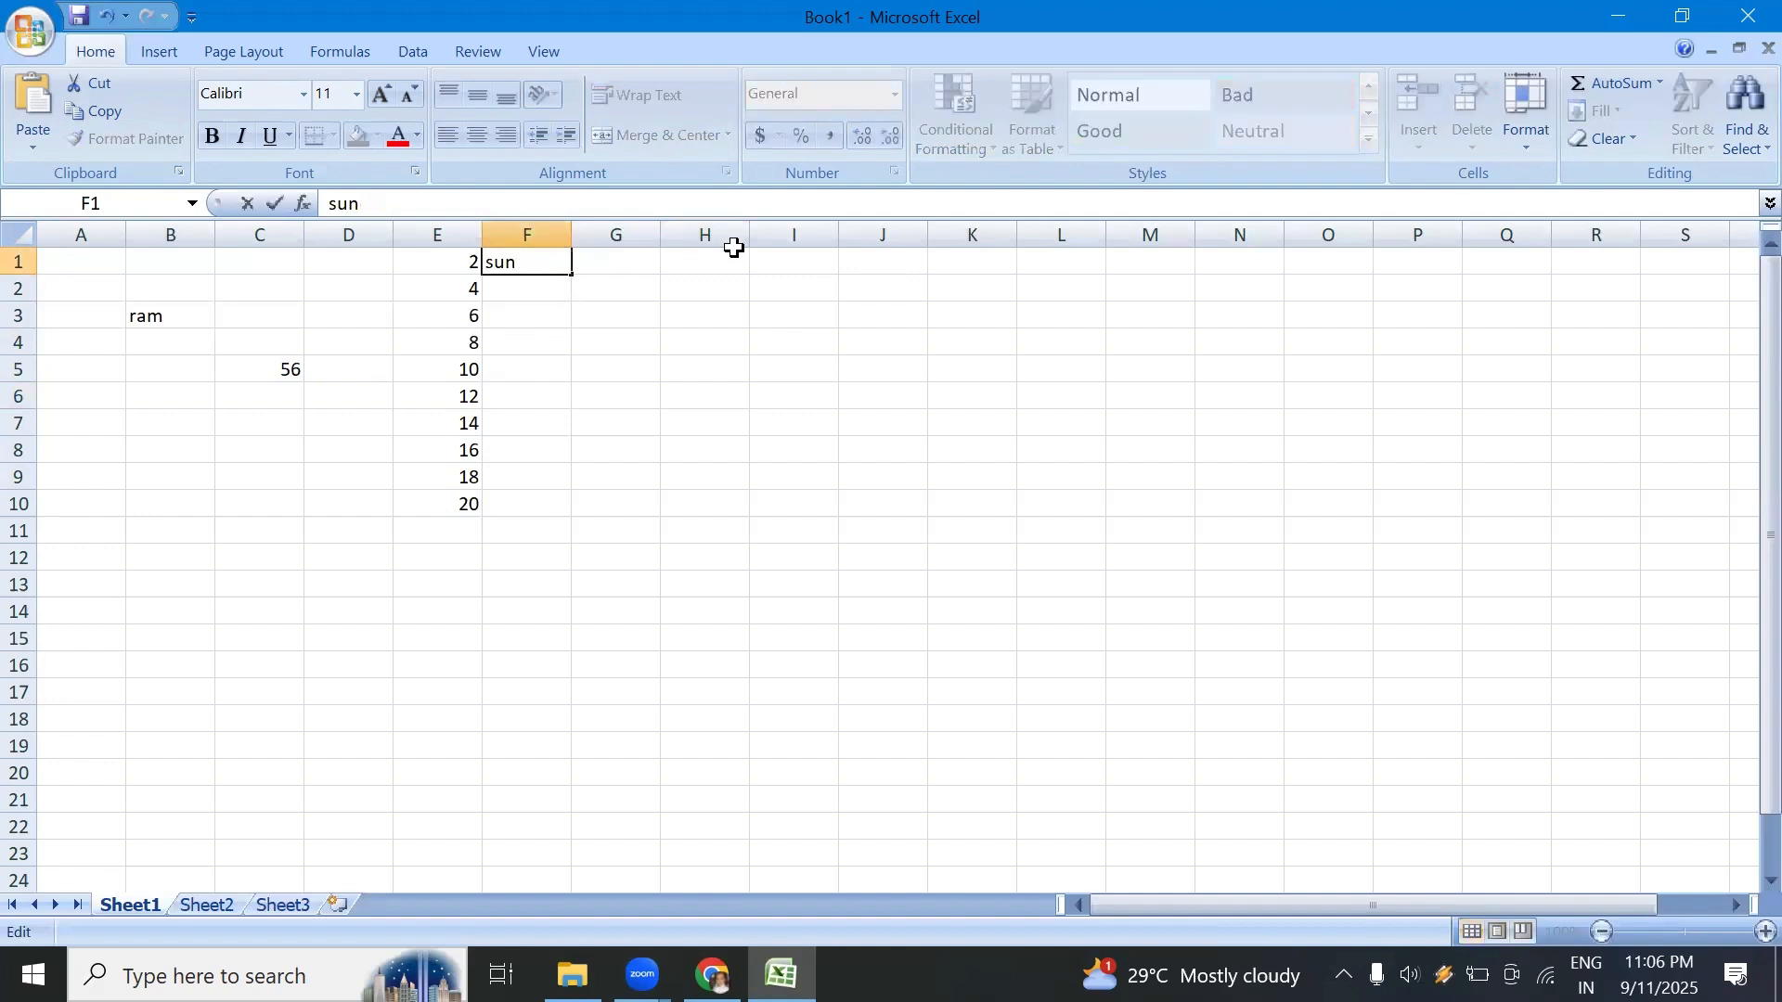
{"action": "type", "text": "day"}
{"action": "left_click", "coordinate": [715, 427]}
{"action": "left_click", "coordinate": [557, 267]}
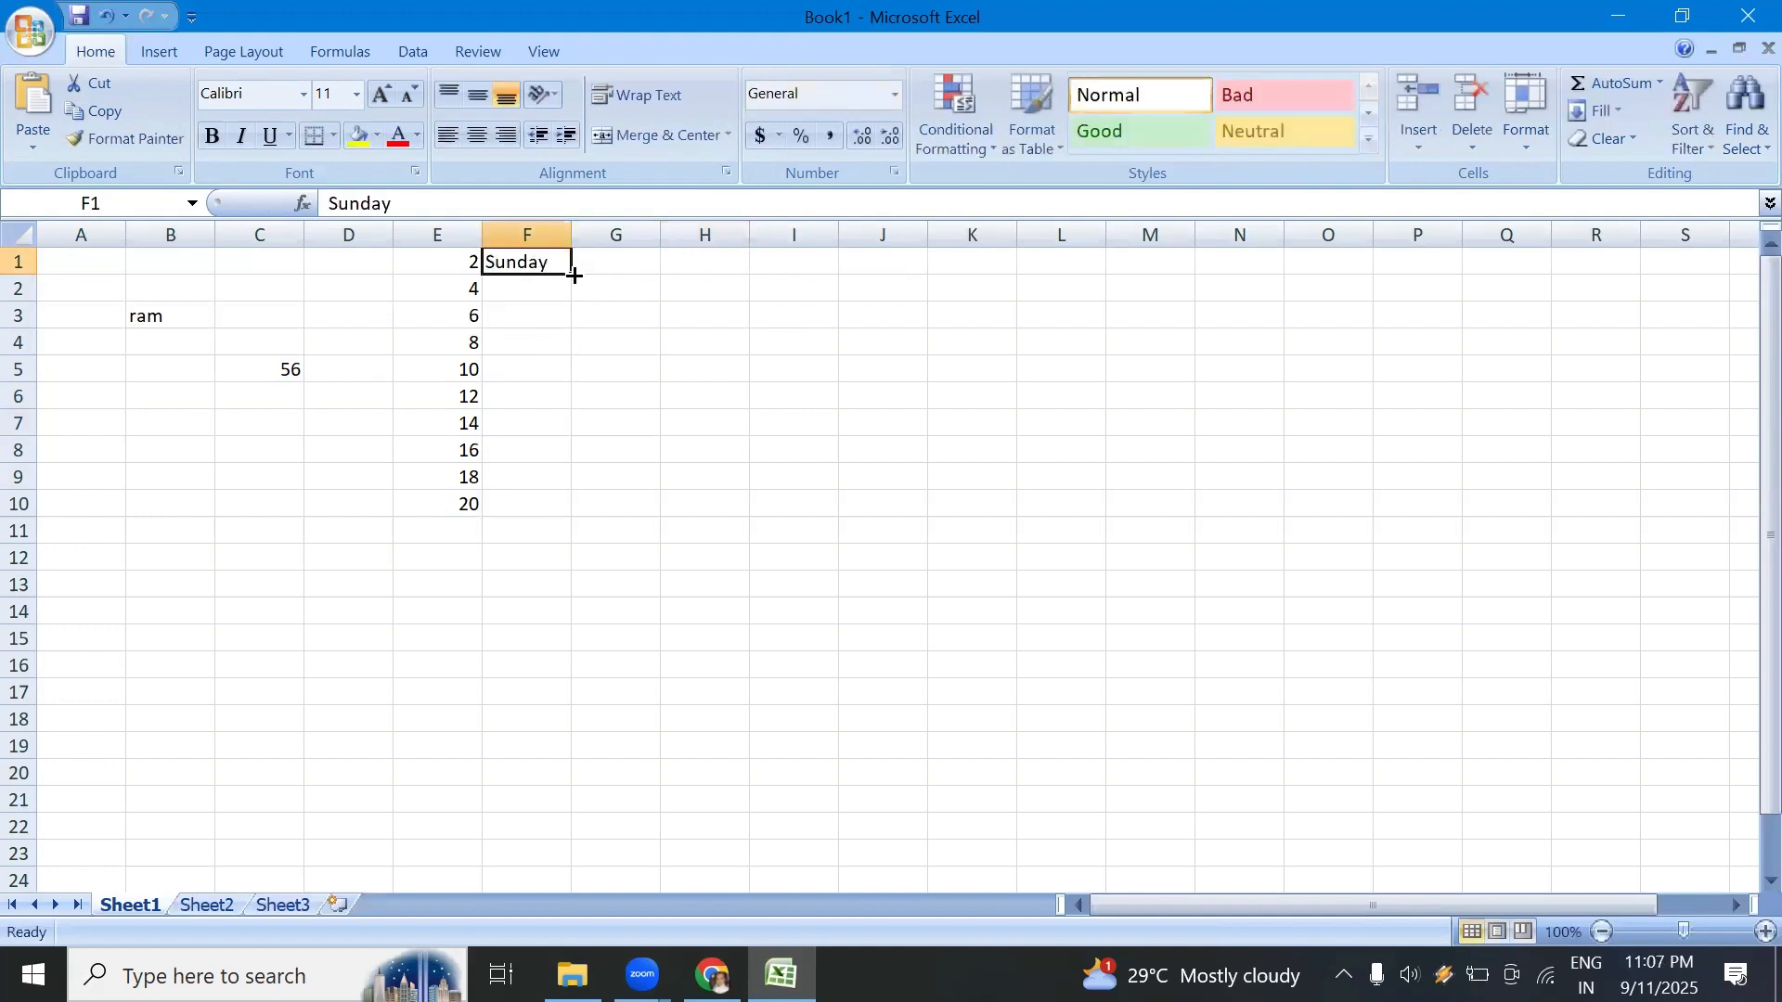
Step: AutoFill the weekday series from cell F1 down to F13, and autofit column F to the weekday names
{"action": "left_click_drag", "start_coordinate": [575, 275], "coordinate": [577, 598]}
{"action": "left_click", "coordinate": [691, 553]}
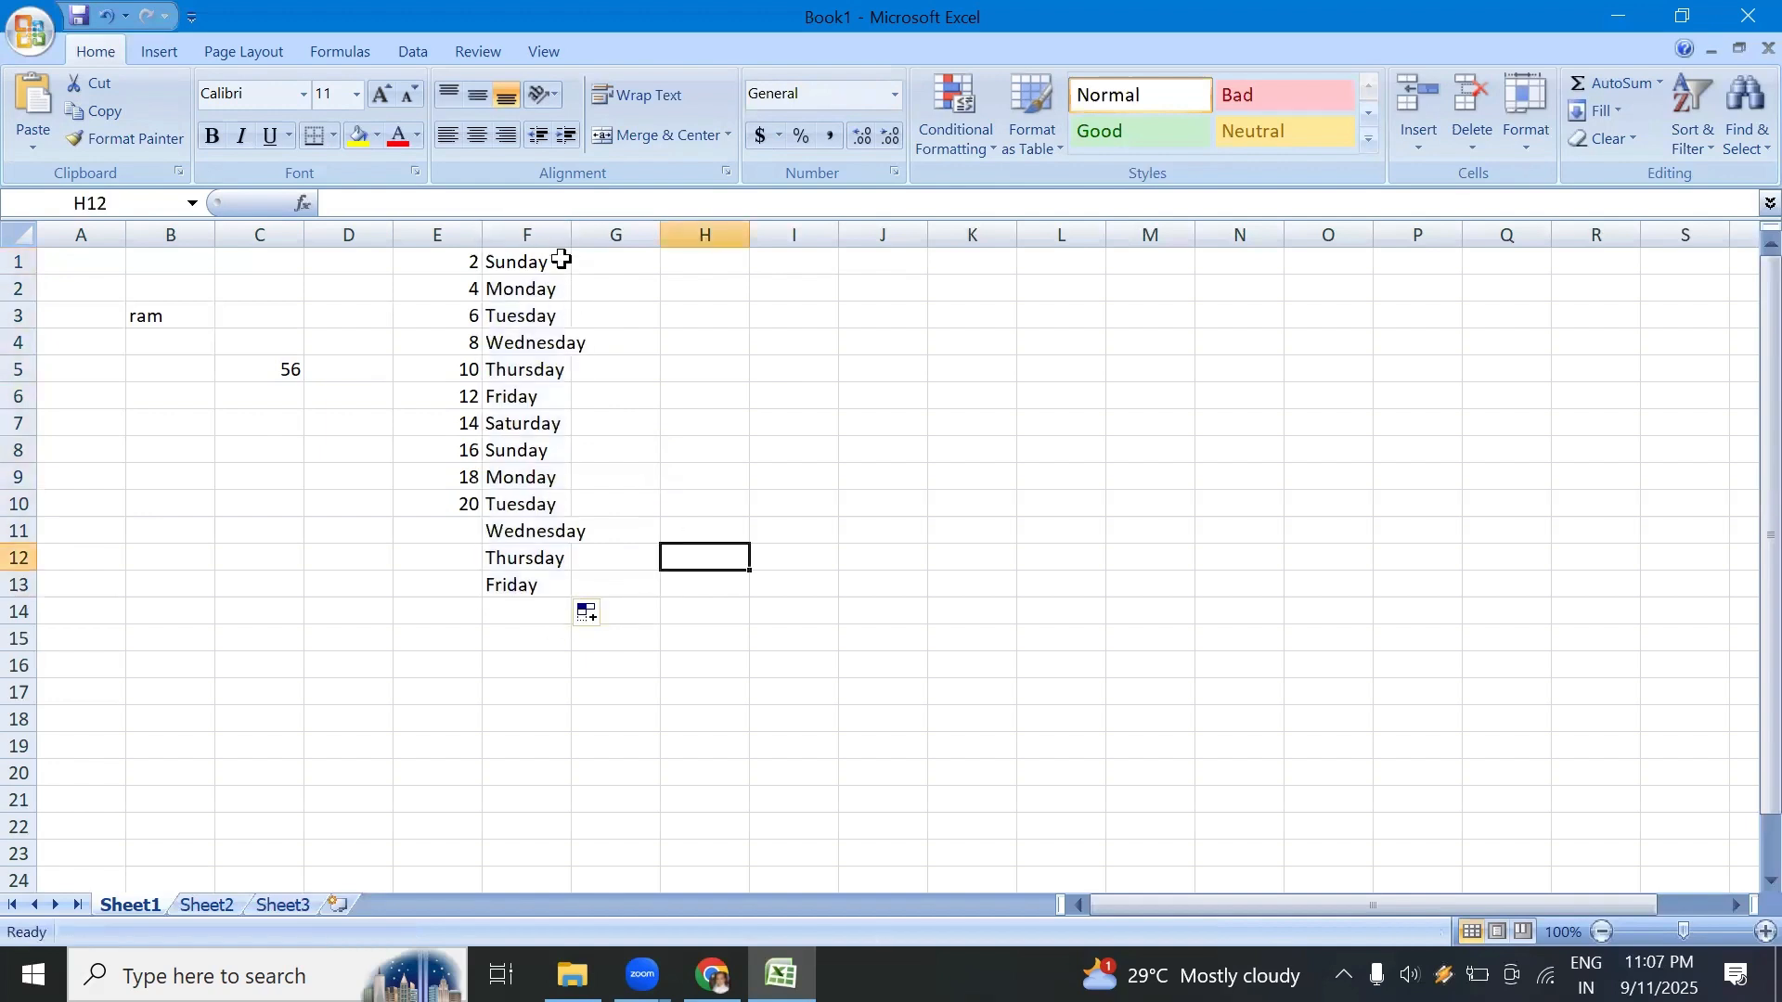
{"action": "double_click", "coordinate": [572, 234]}
Step: Enter the month january in cell G1, and AutoFill the month series down to G17
{"action": "left_click", "coordinate": [663, 262]}
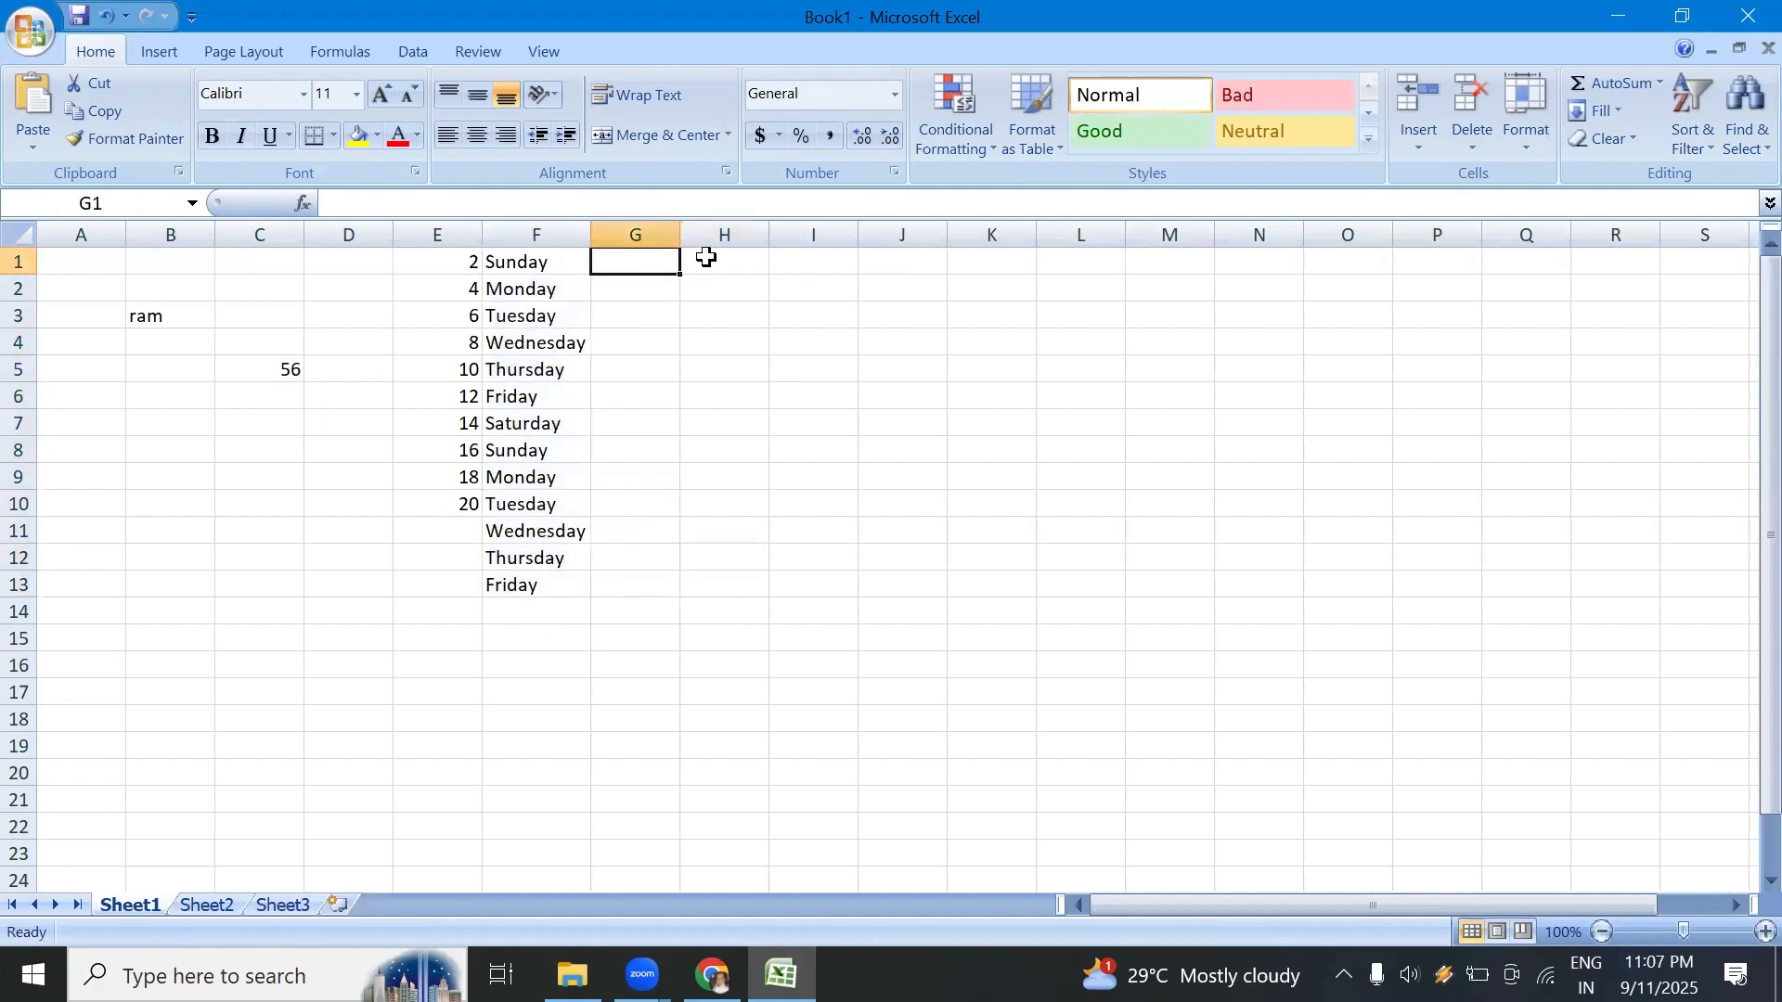
{"action": "type", "text": "jan"}
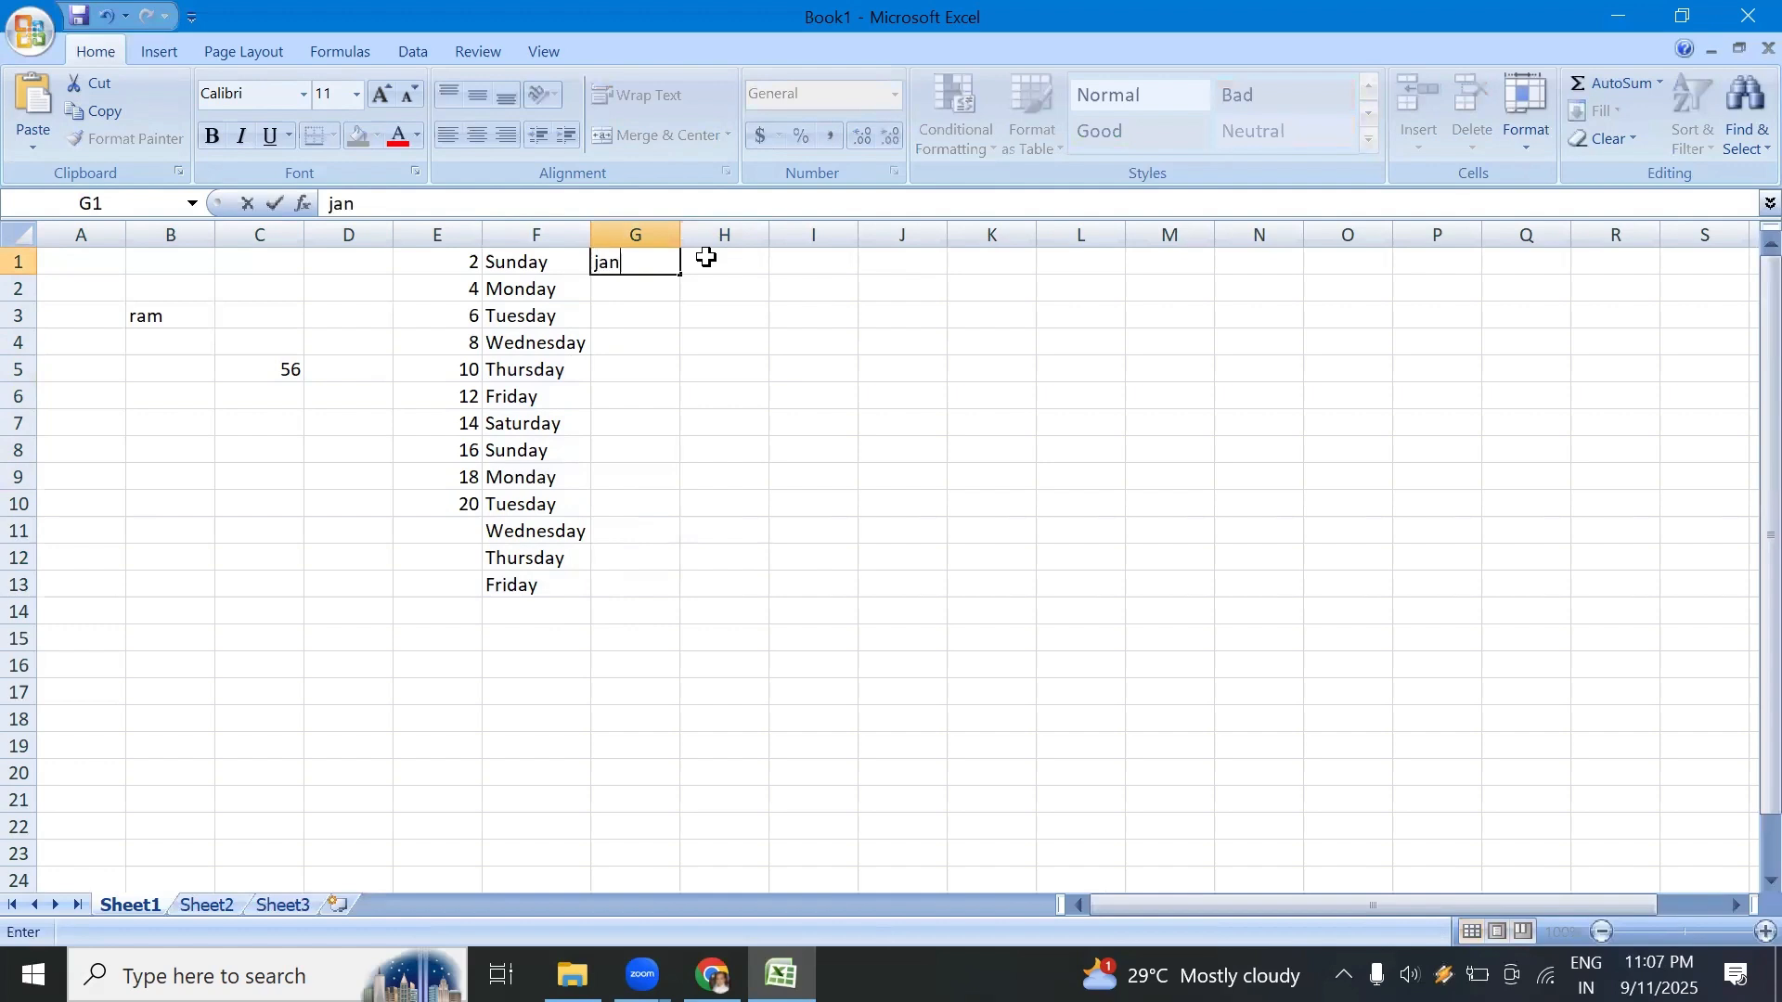
{"action": "type", "text": "uary"}
{"action": "left_click_drag", "start_coordinate": [684, 277], "coordinate": [696, 685]}
{"action": "left_click_drag", "start_coordinate": [868, 536], "coordinate": [844, 526]}
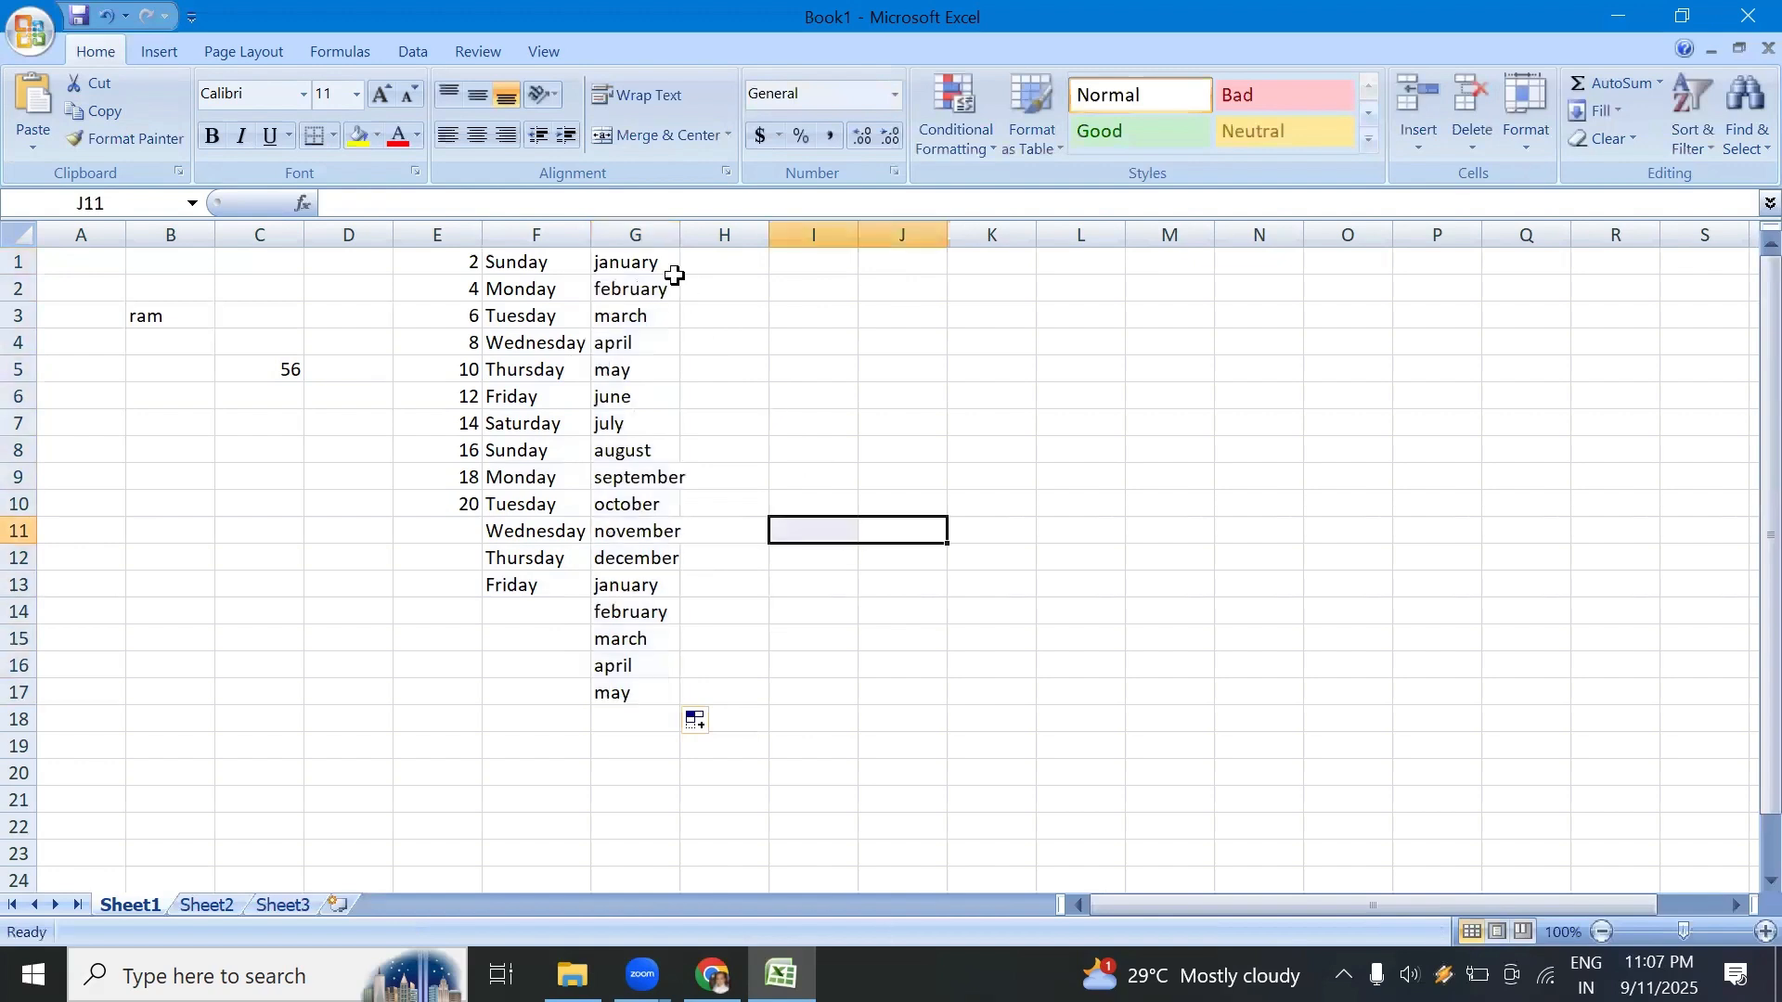
Step: Autofit column G to its month names, narrow it and autofit it again, then widen it slightly and select cell G9
{"action": "double_click", "coordinate": [678, 235]}
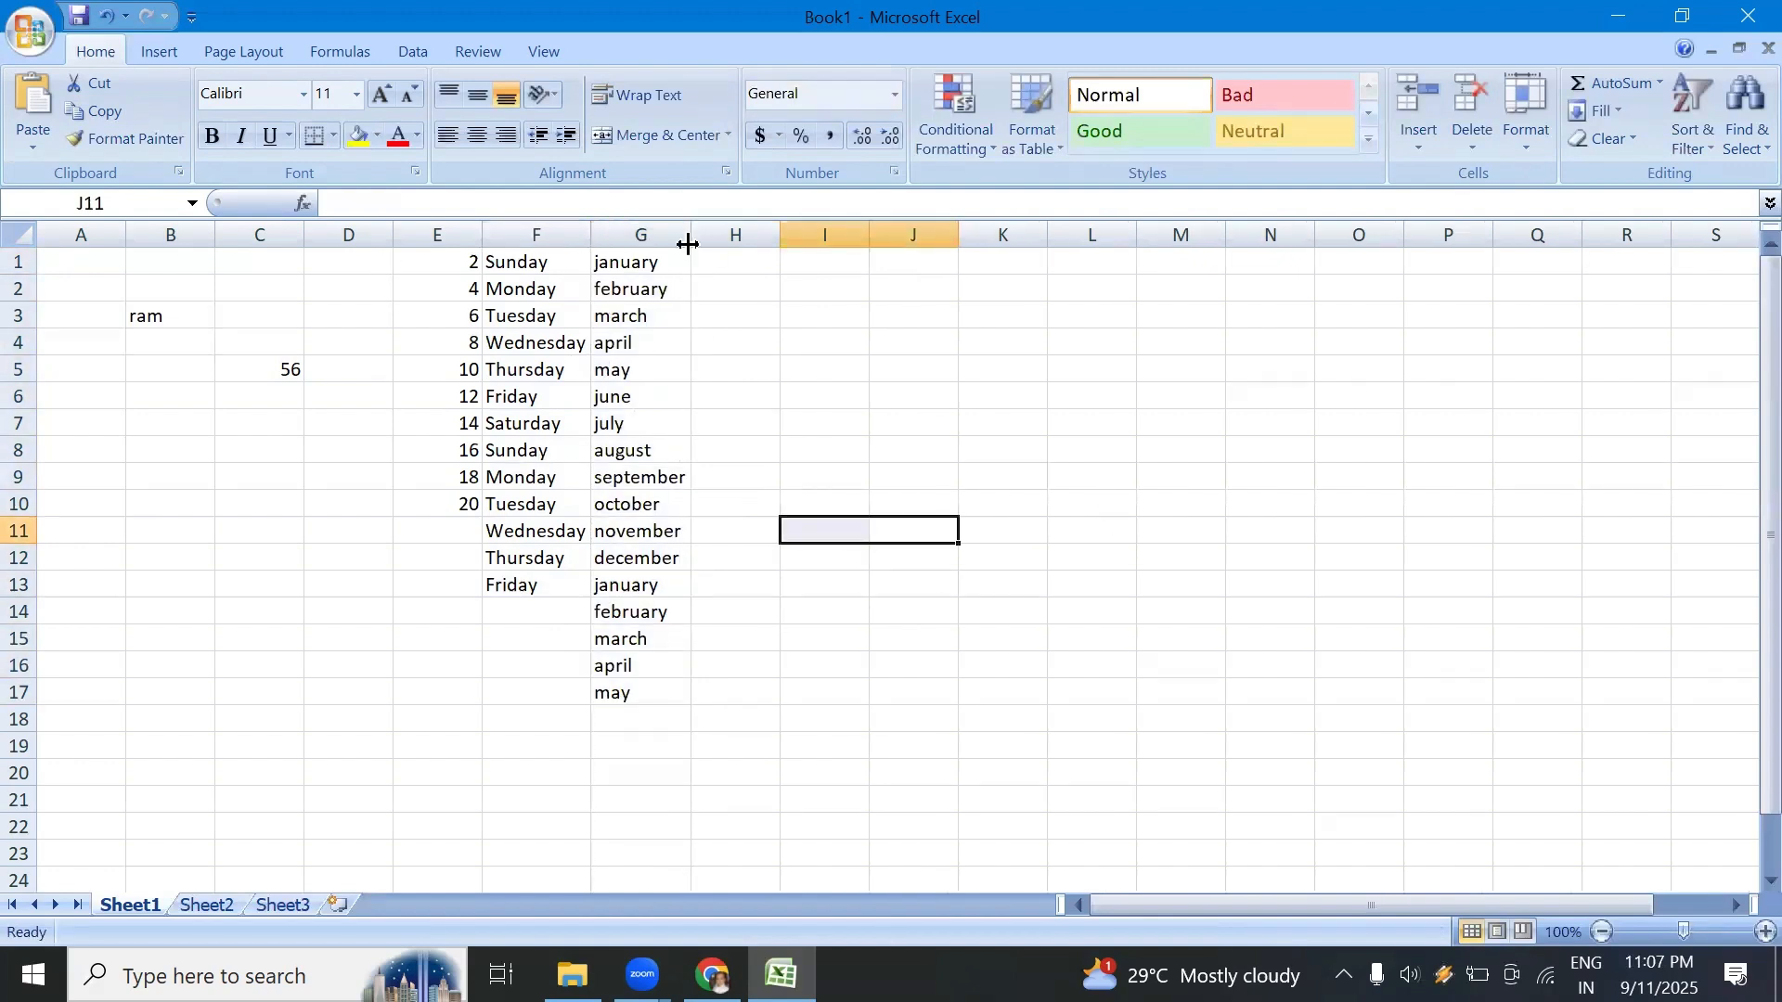
{"action": "mouse_move", "coordinate": [688, 237]}
{"action": "left_mouse_down"}
{"action": "mouse_move", "coordinate": [632, 235]}
{"action": "mouse_move", "coordinate": [665, 235]}
{"action": "left_mouse_up"}
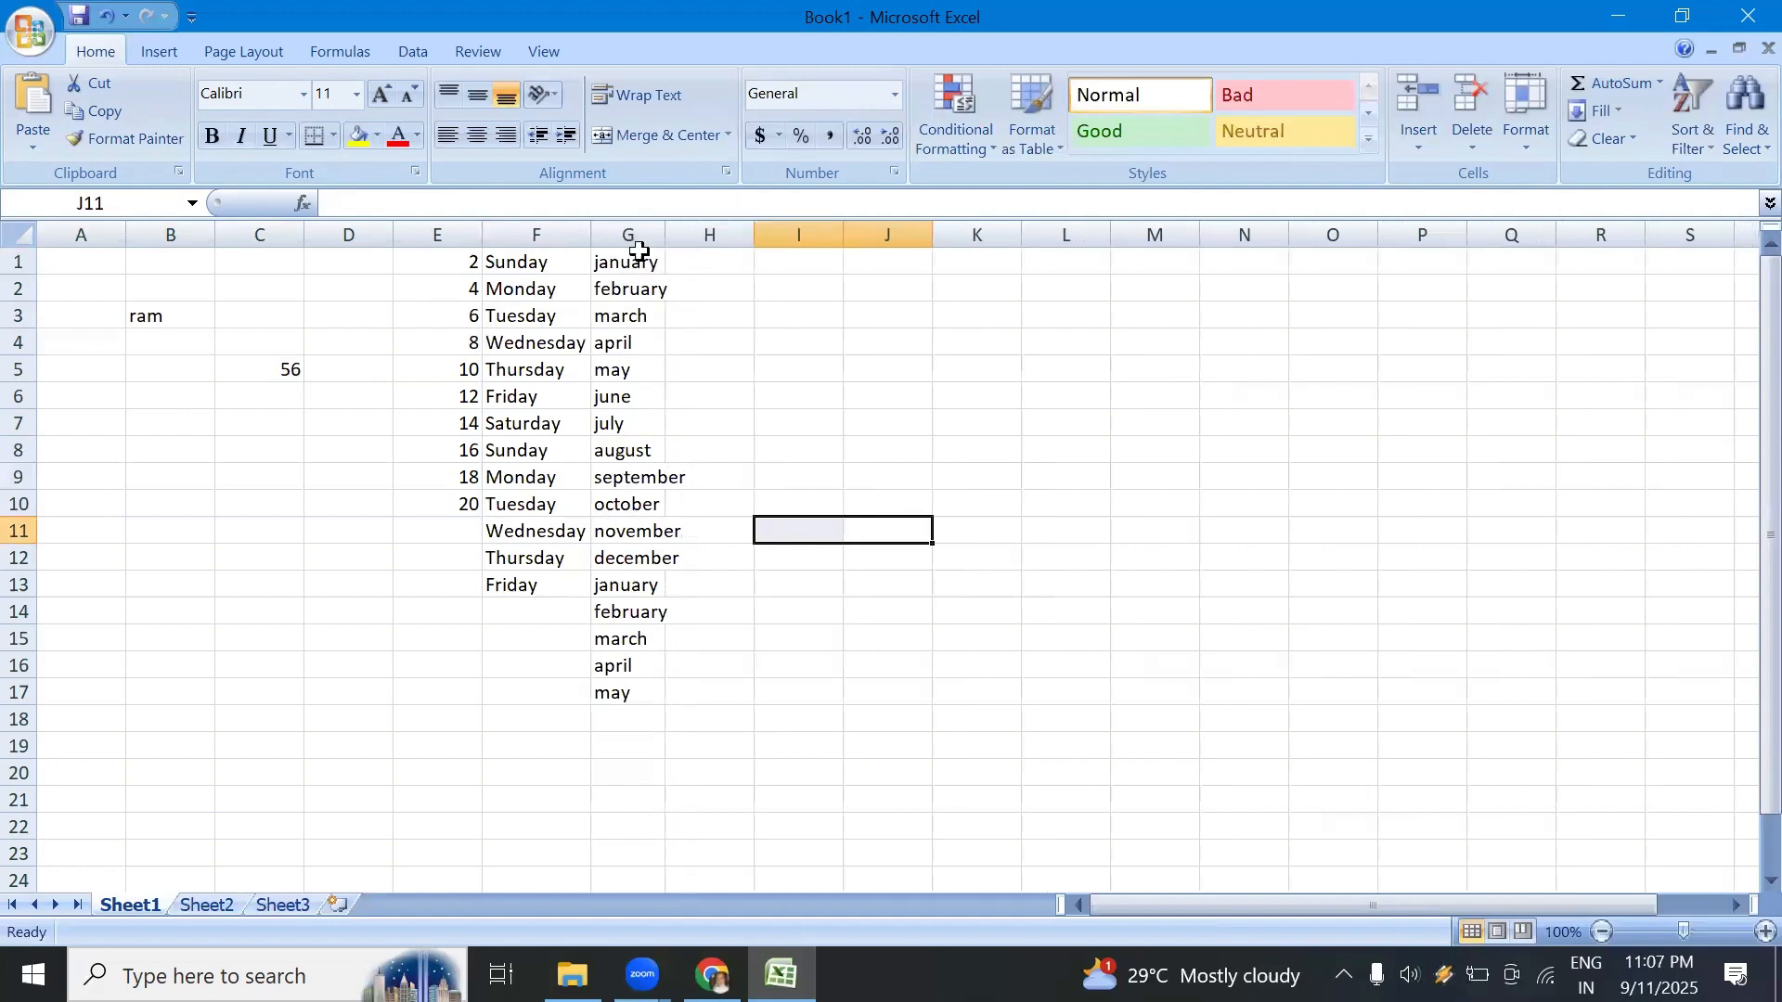
{"action": "left_click", "coordinate": [642, 504]}
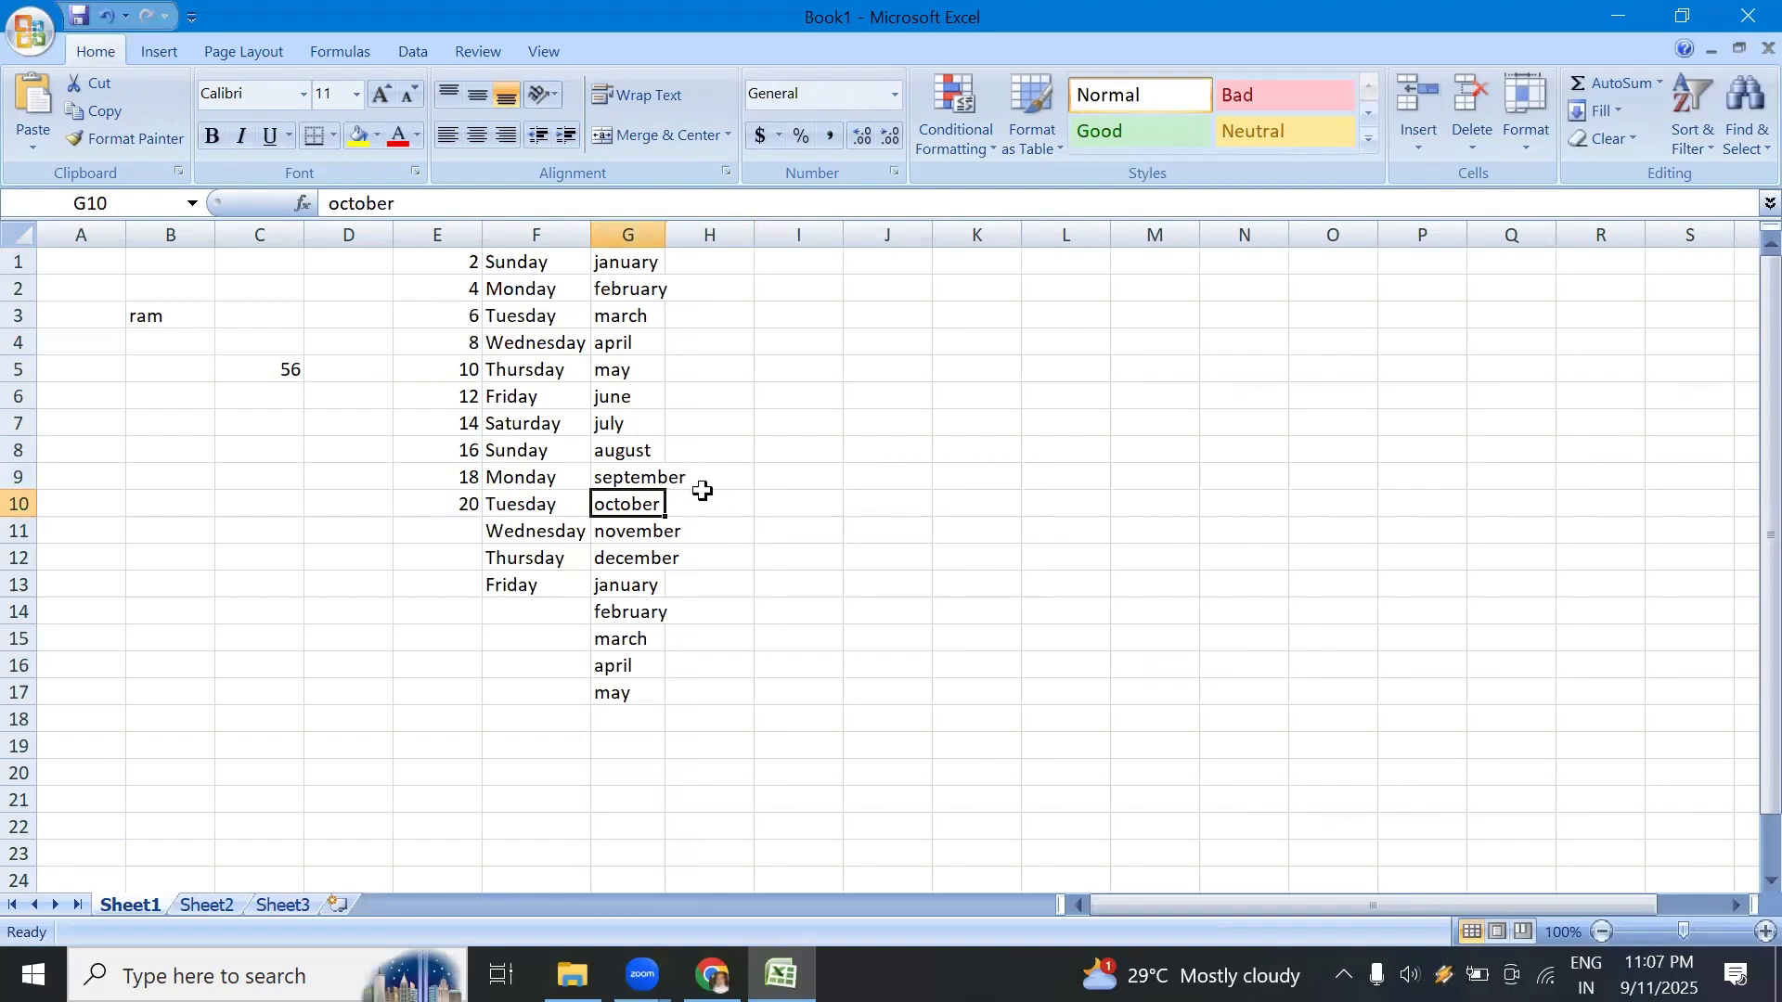
{"action": "double_click", "coordinate": [666, 236]}
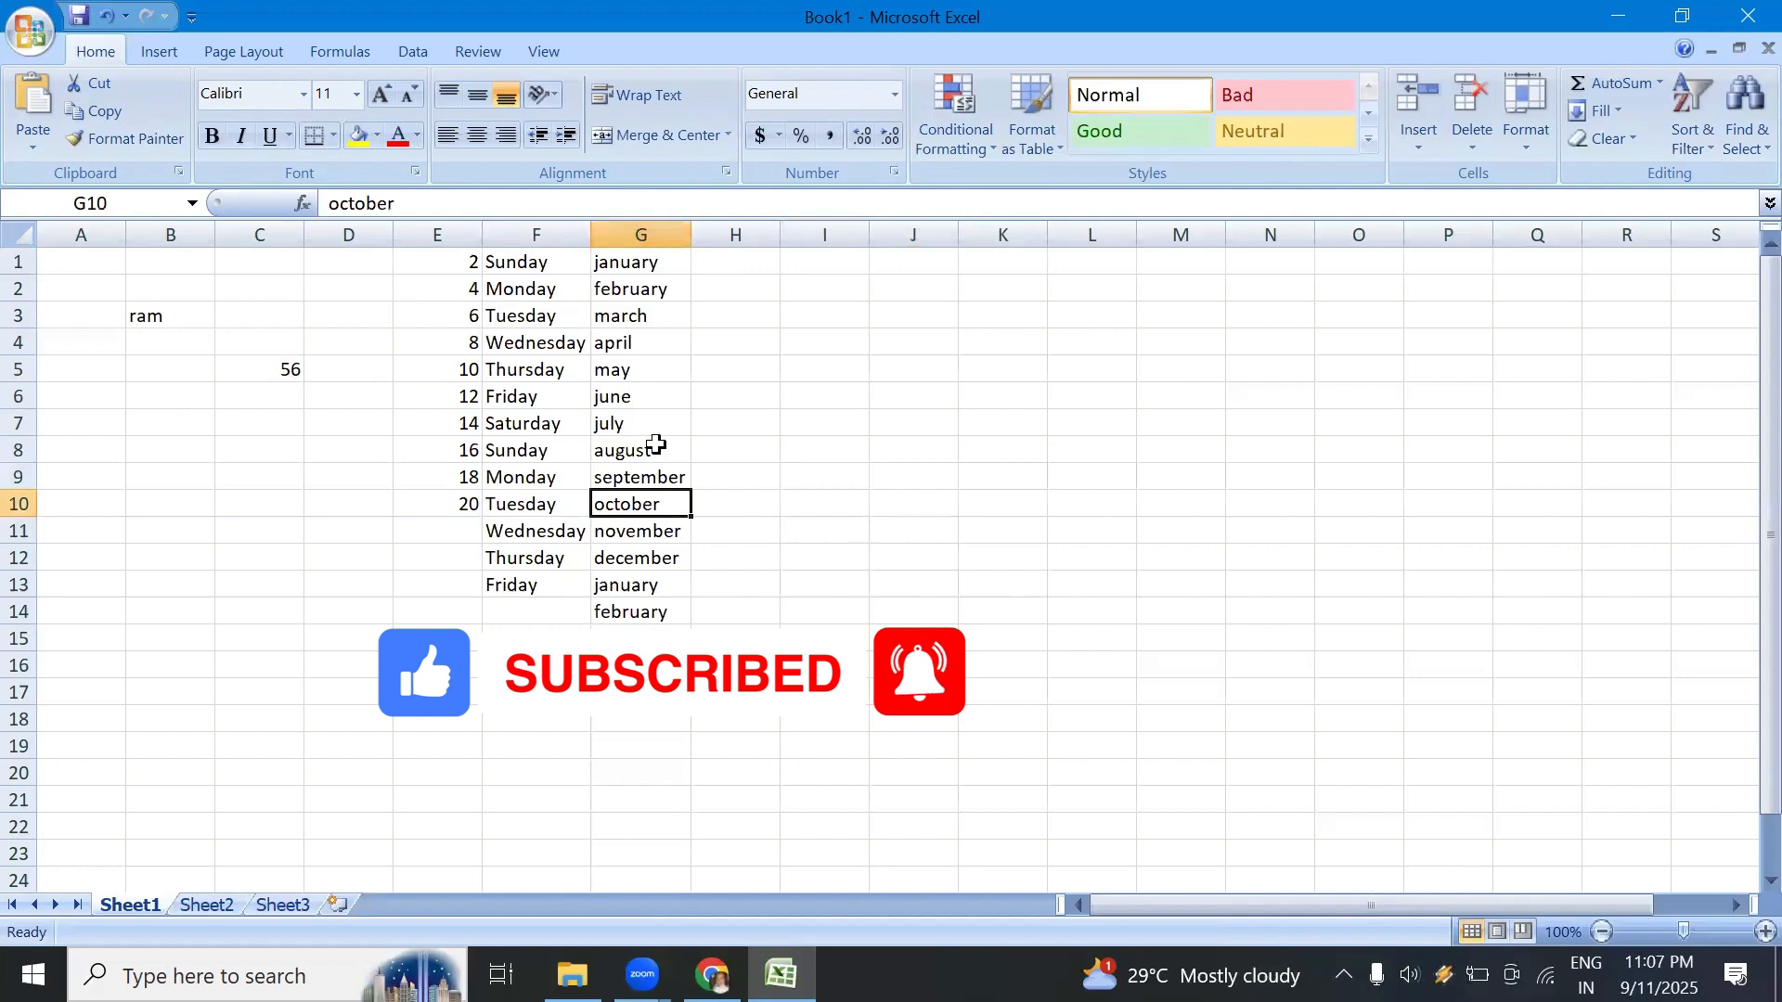
{"action": "left_click_drag", "start_coordinate": [690, 238], "coordinate": [696, 236]}
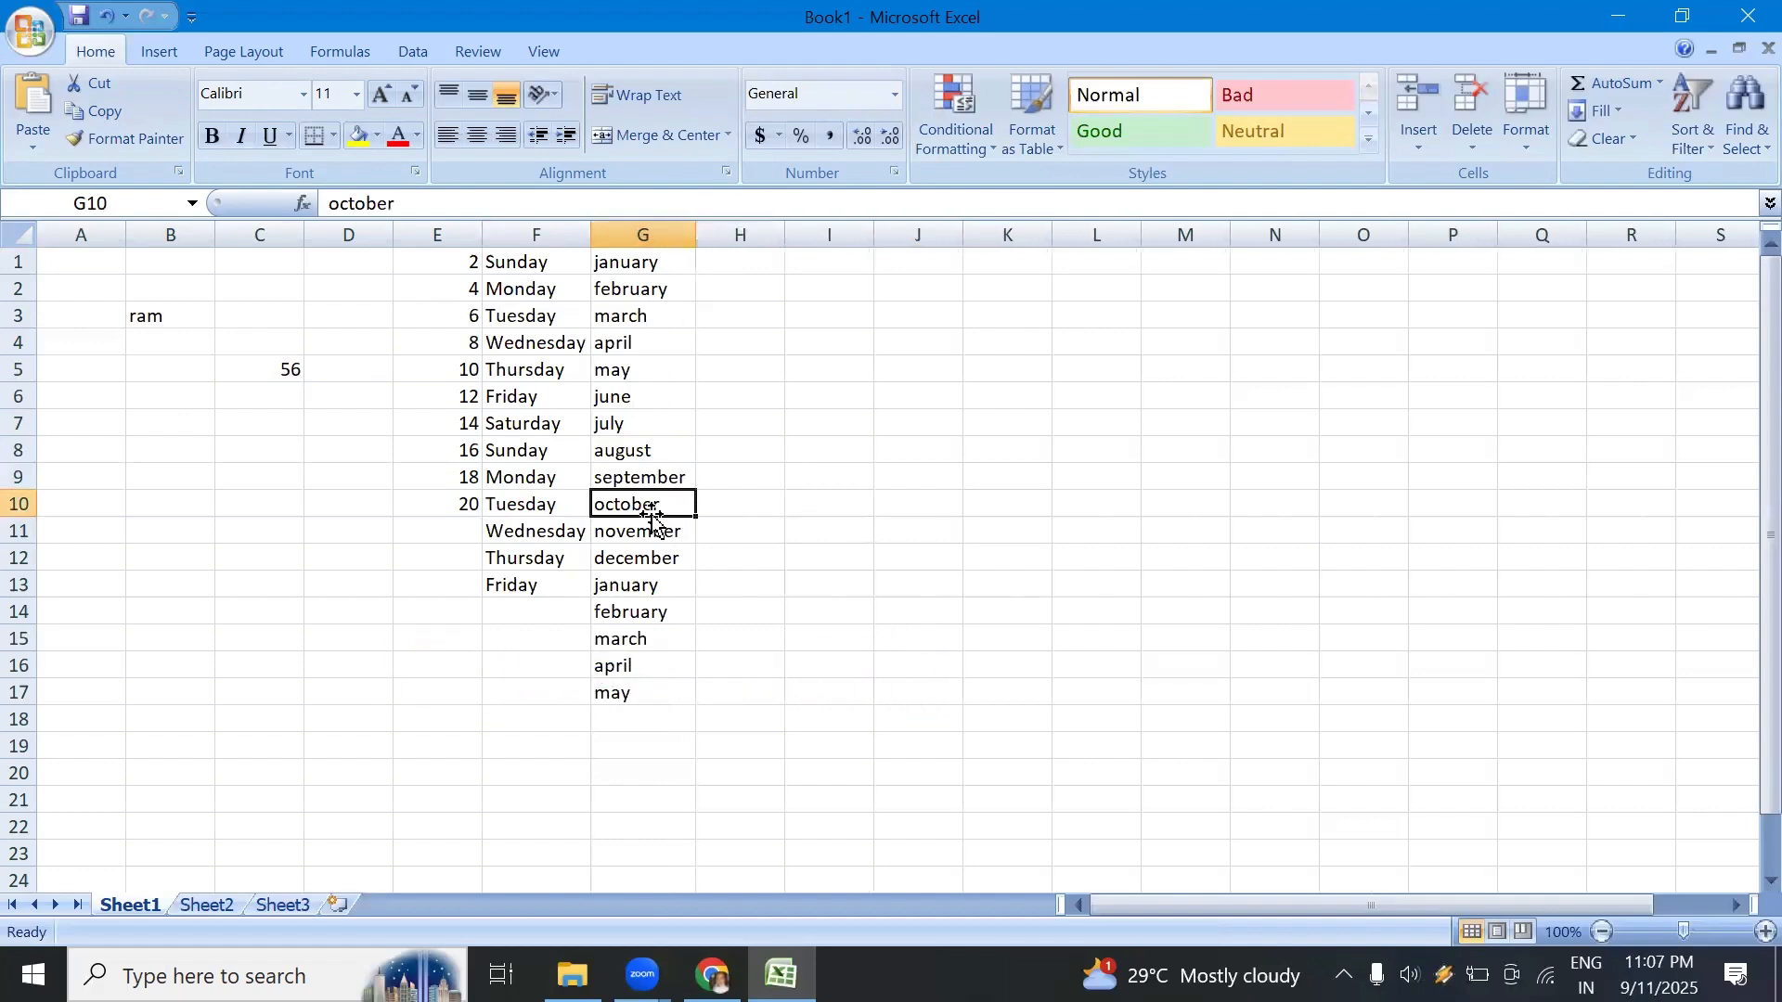
{"action": "key", "text": "Up"}
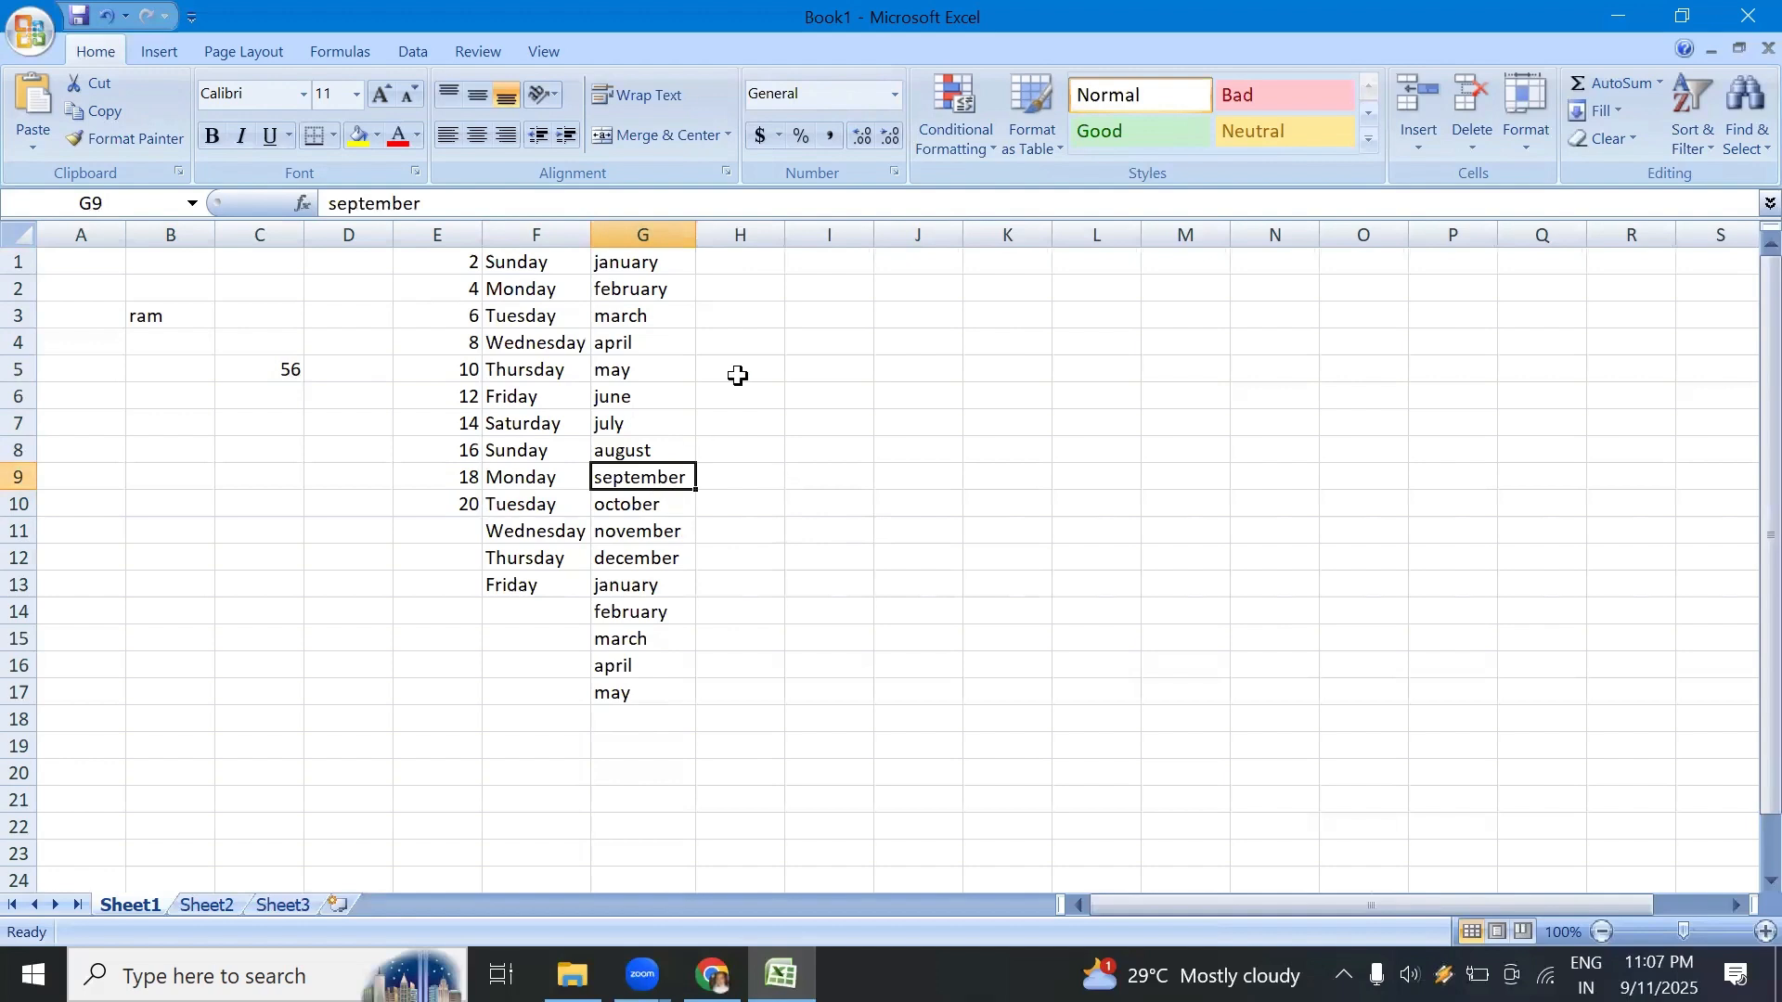
{"action": "left_click", "coordinate": [848, 263]}
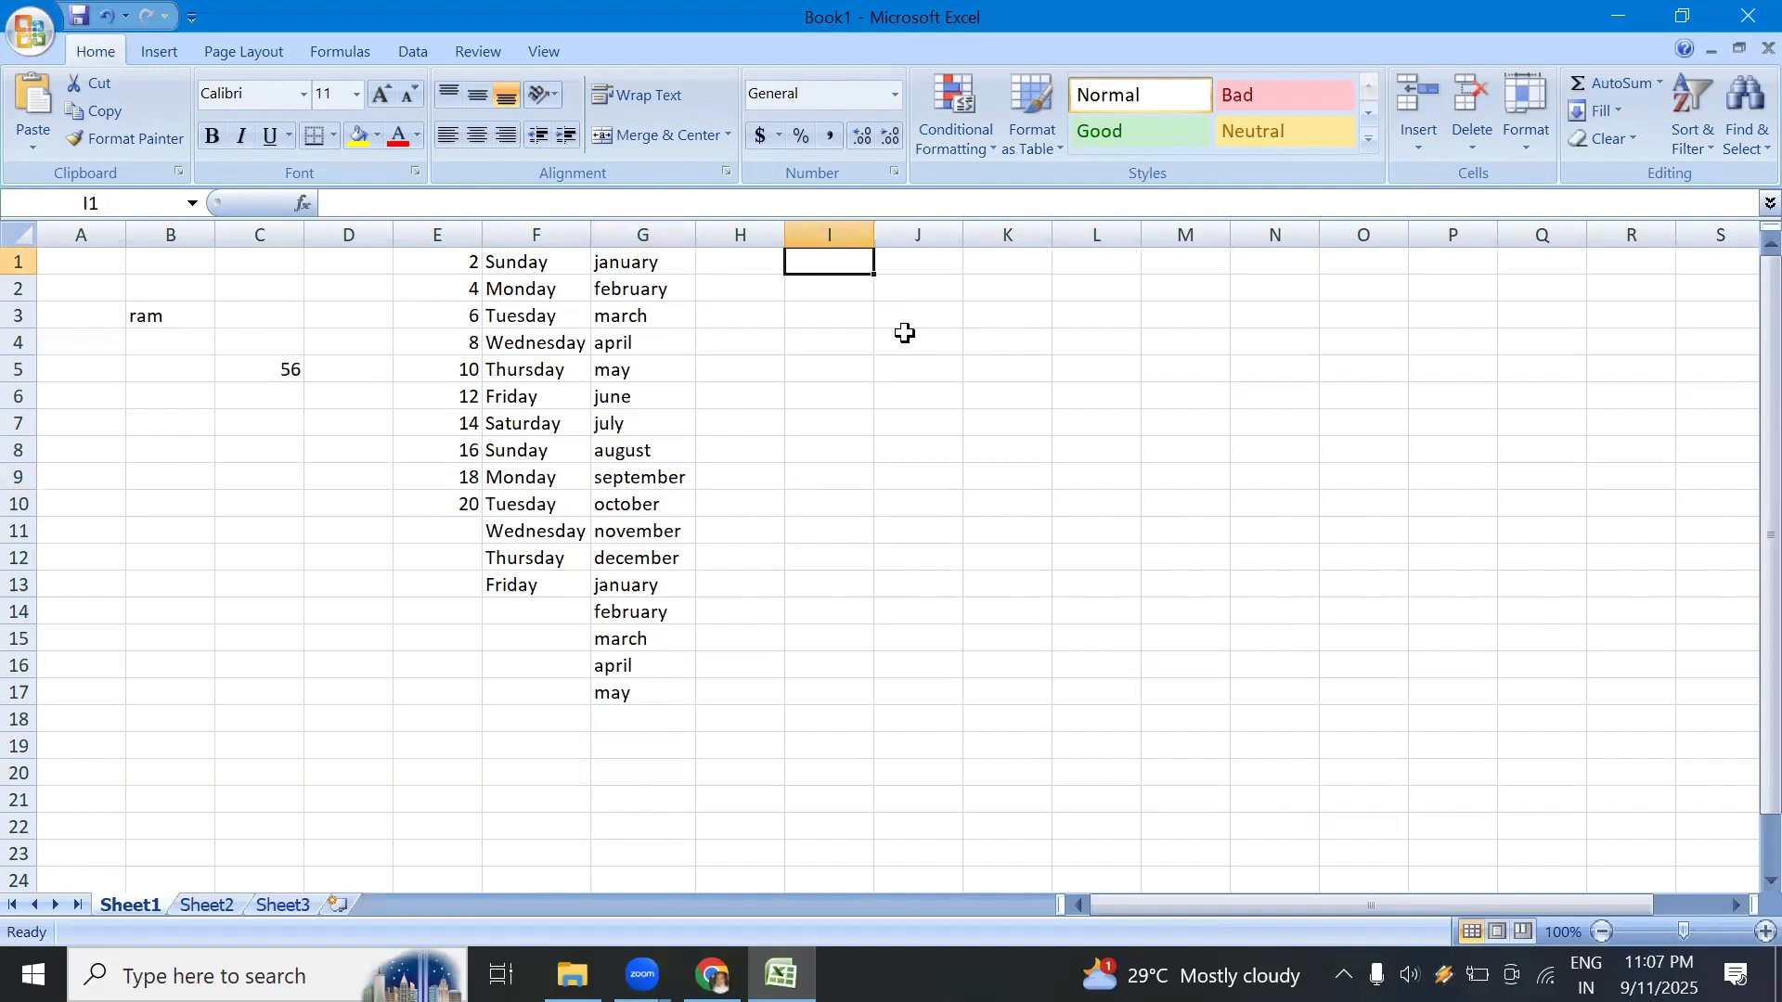
{"action": "type", "text": "1234"}
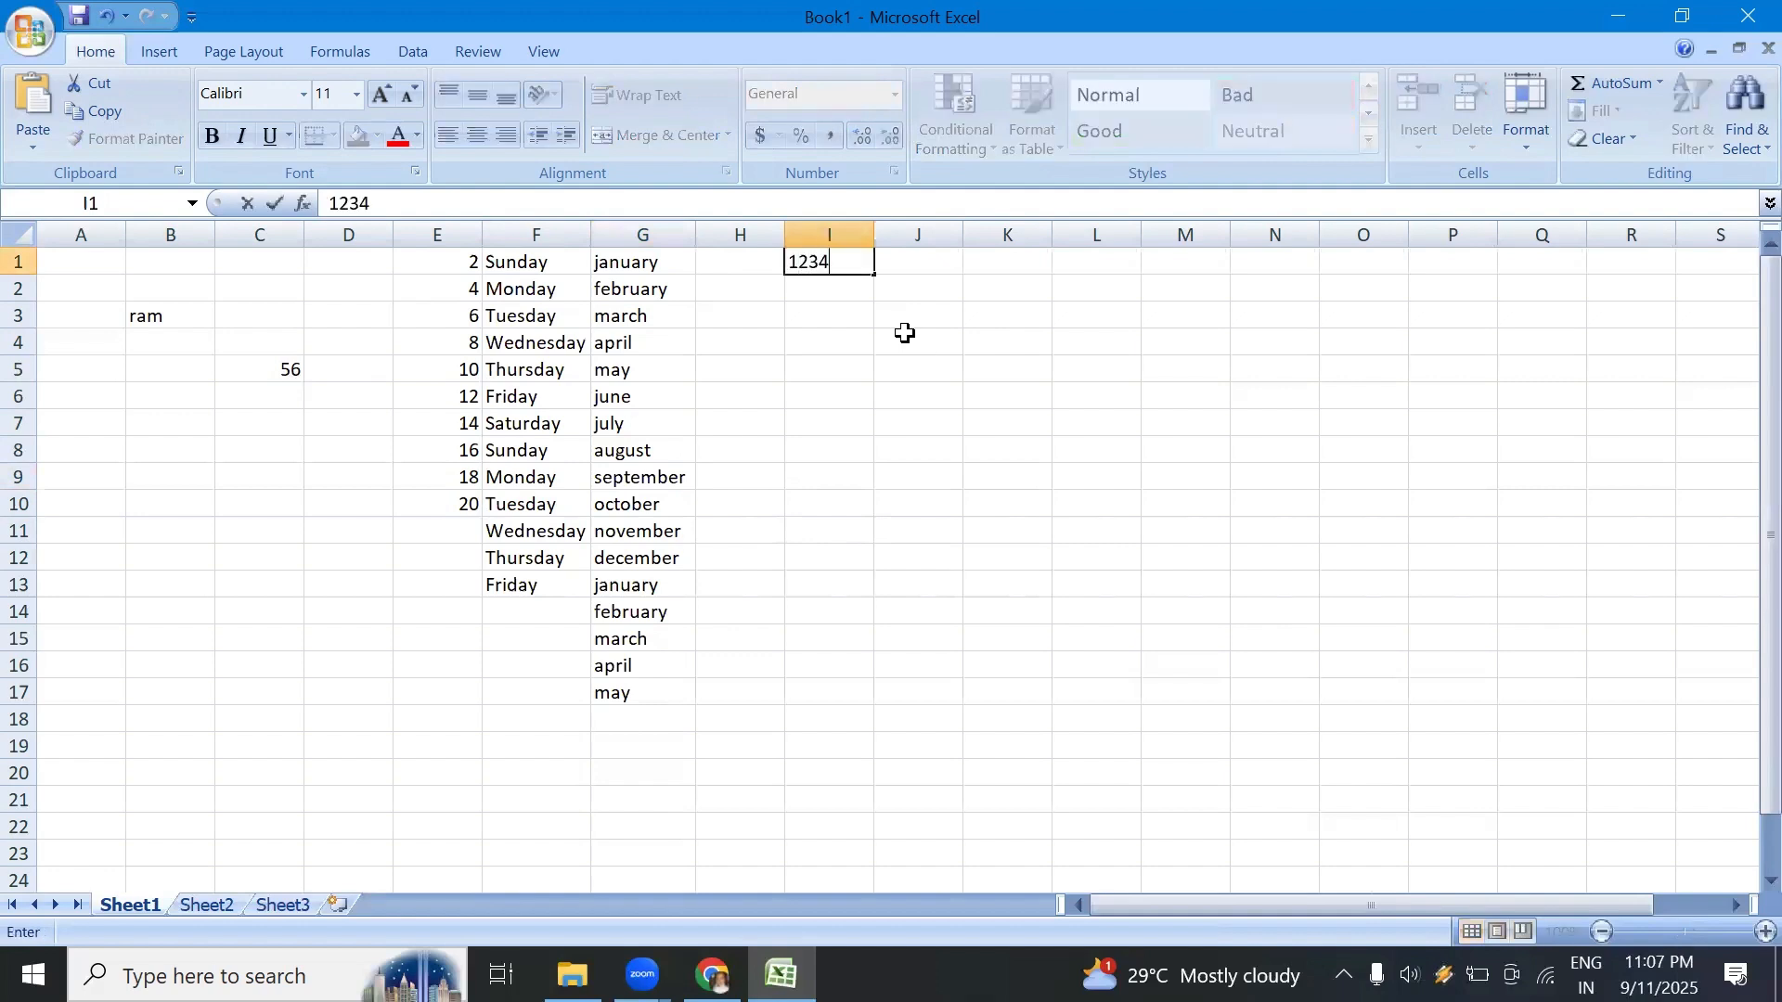
{"action": "type", "text": "567890"}
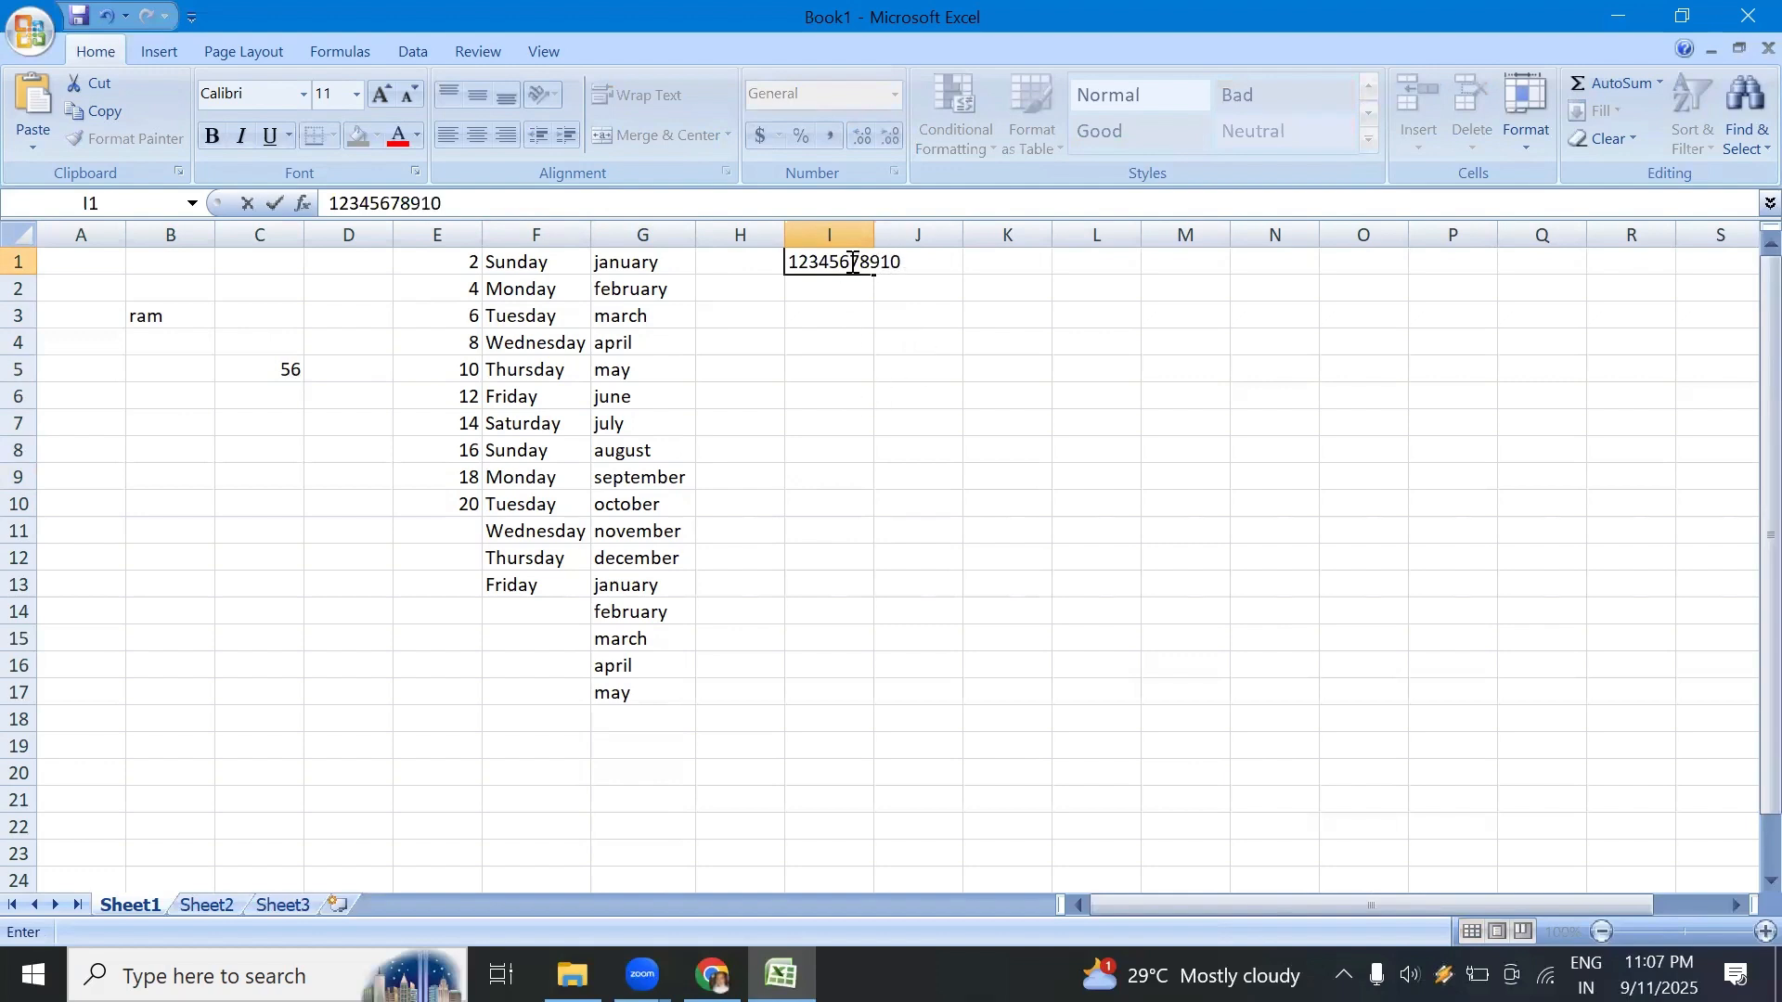
{"action": "left_click", "coordinate": [884, 339]}
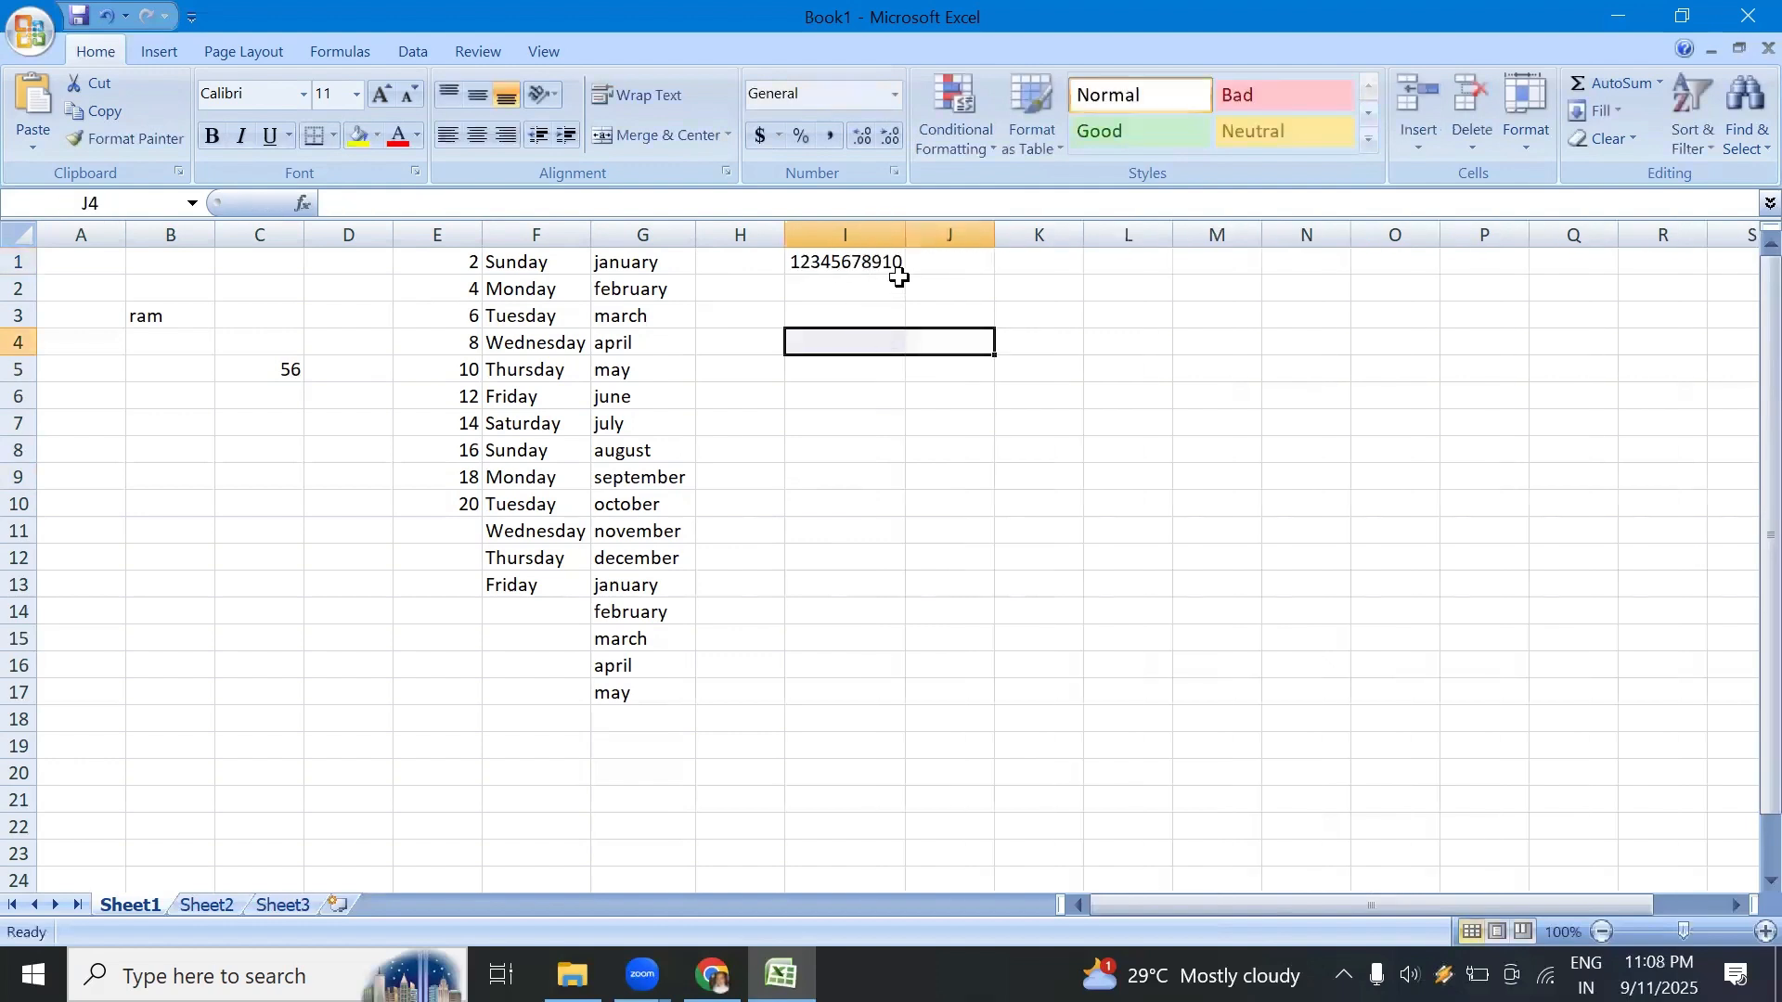
Step: Narrow column I below the width of its number, autofit it again, and select cell J6
{"action": "left_click_drag", "start_coordinate": [905, 235], "coordinate": [864, 235]}
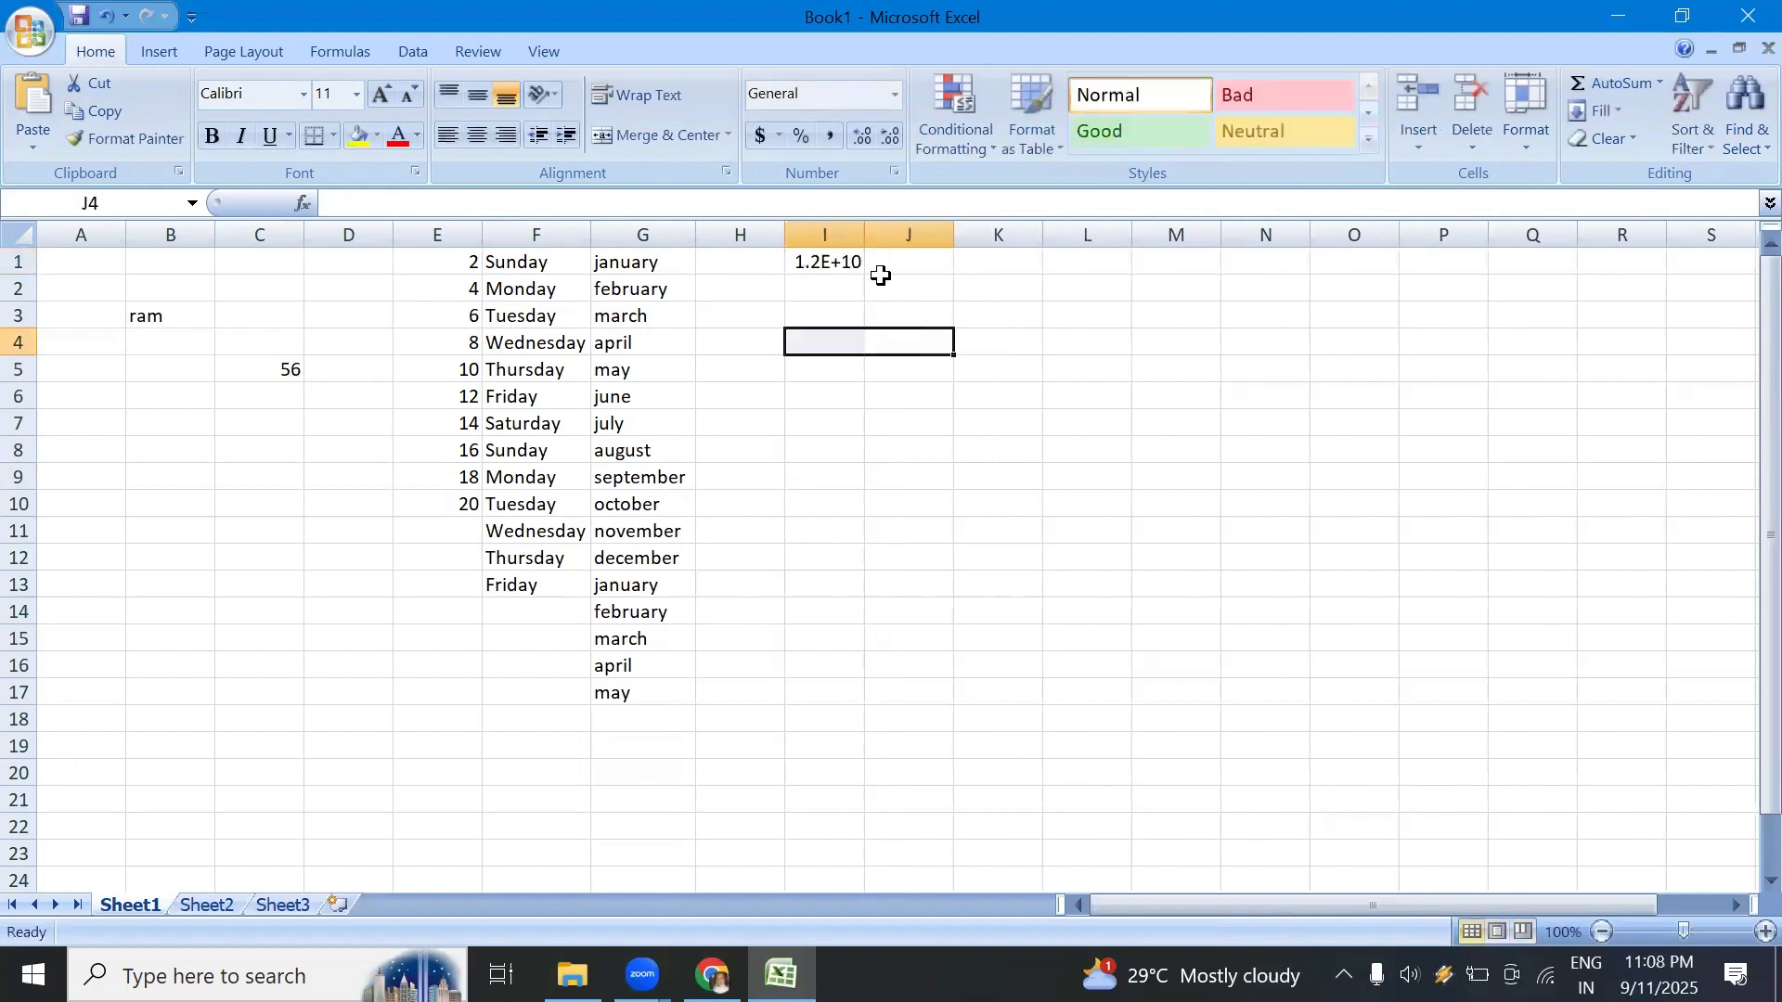
{"action": "double_click", "coordinate": [864, 227]}
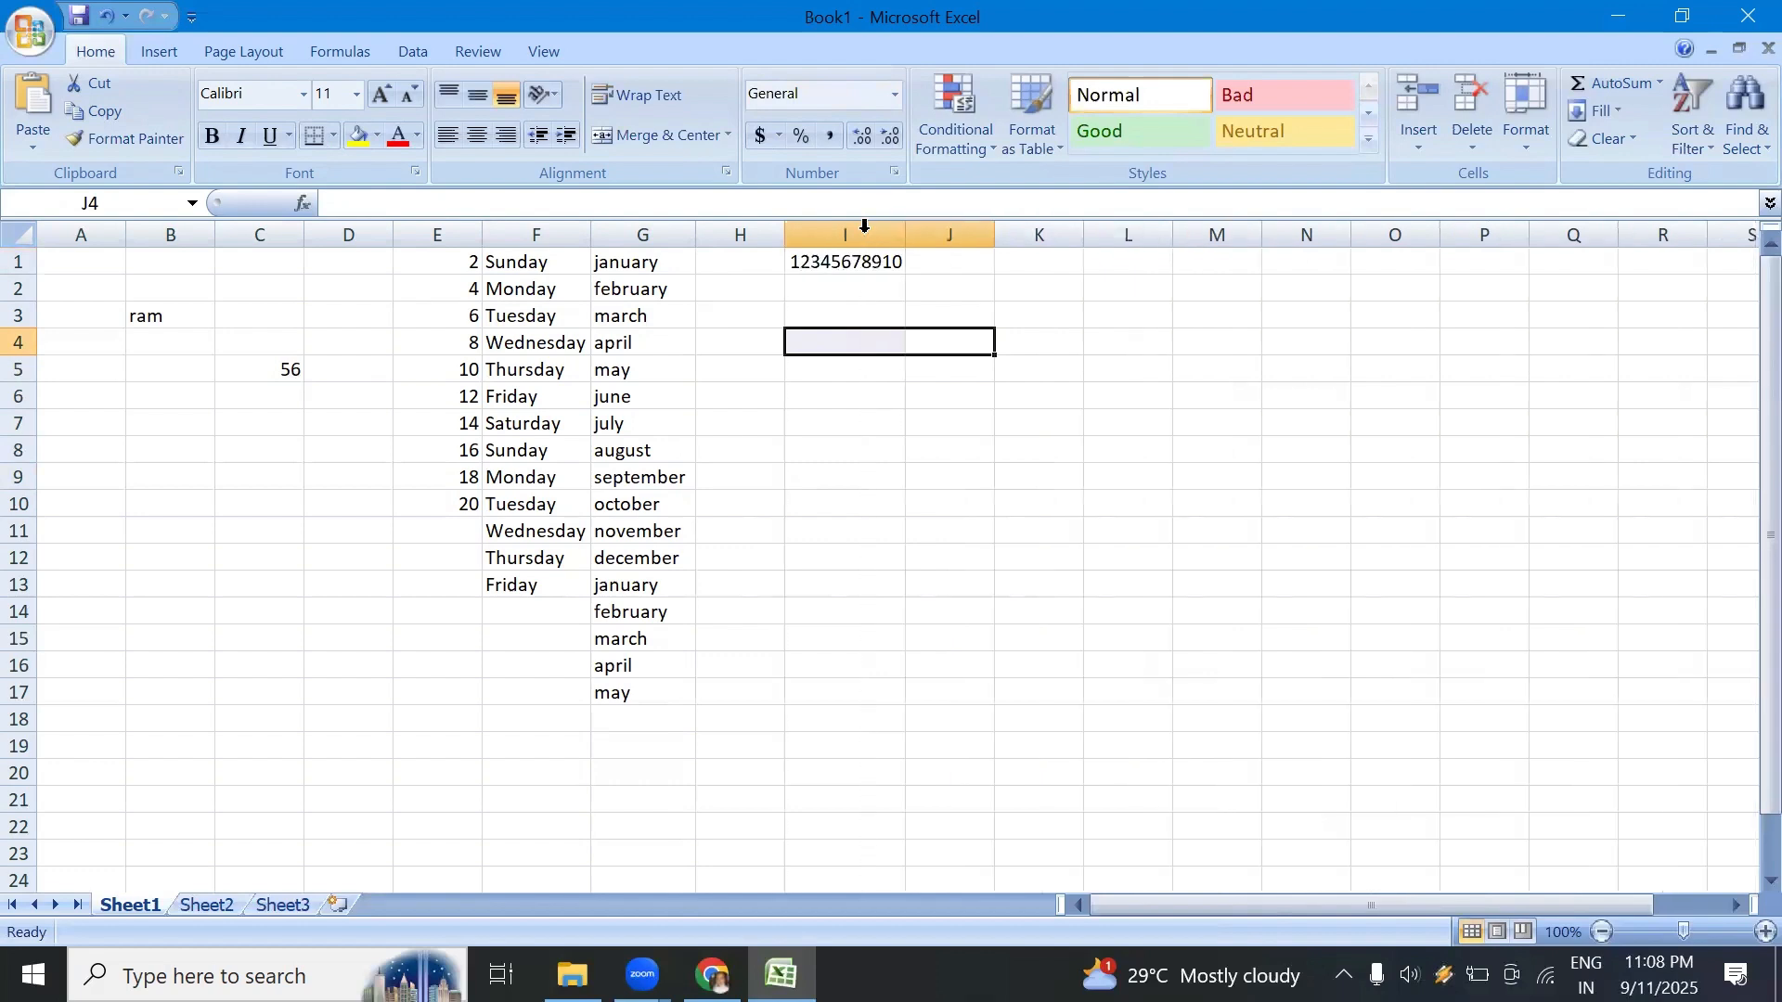
{"action": "left_click", "coordinate": [912, 402]}
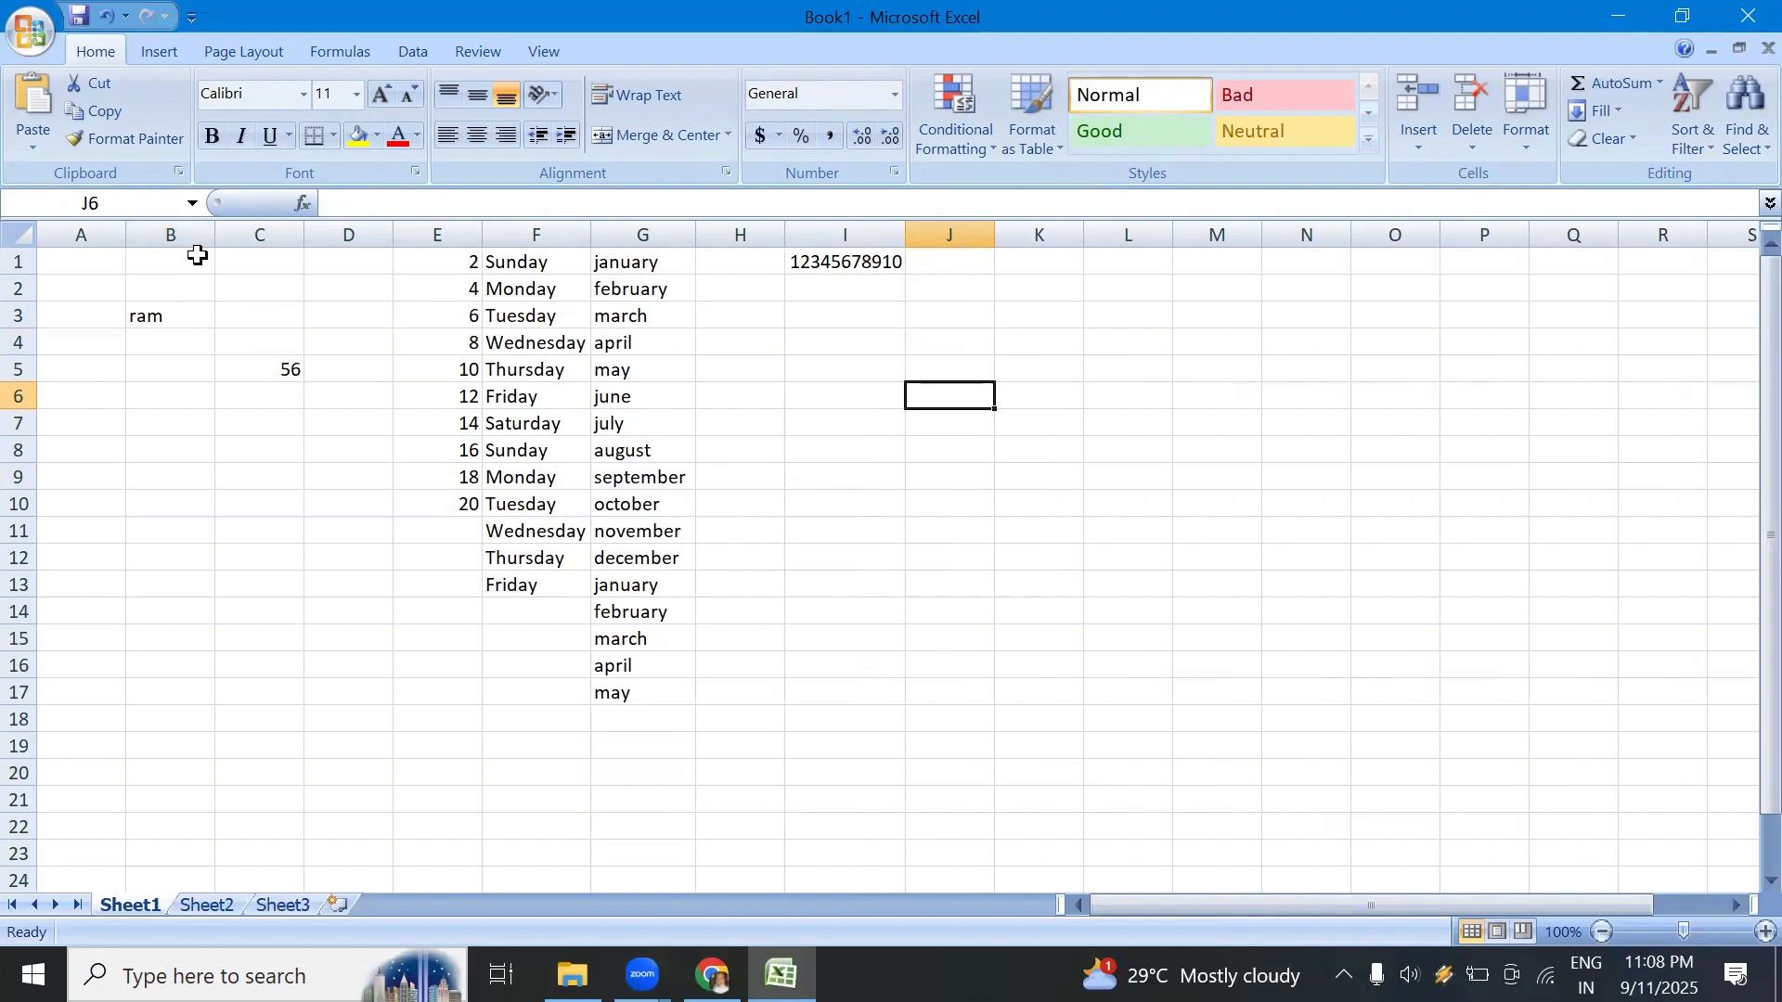
Step: Select the entire columns H and I in turn, ending on the single cell A2
{"action": "left_click", "coordinate": [748, 230]}
{"action": "left_click", "coordinate": [825, 232]}
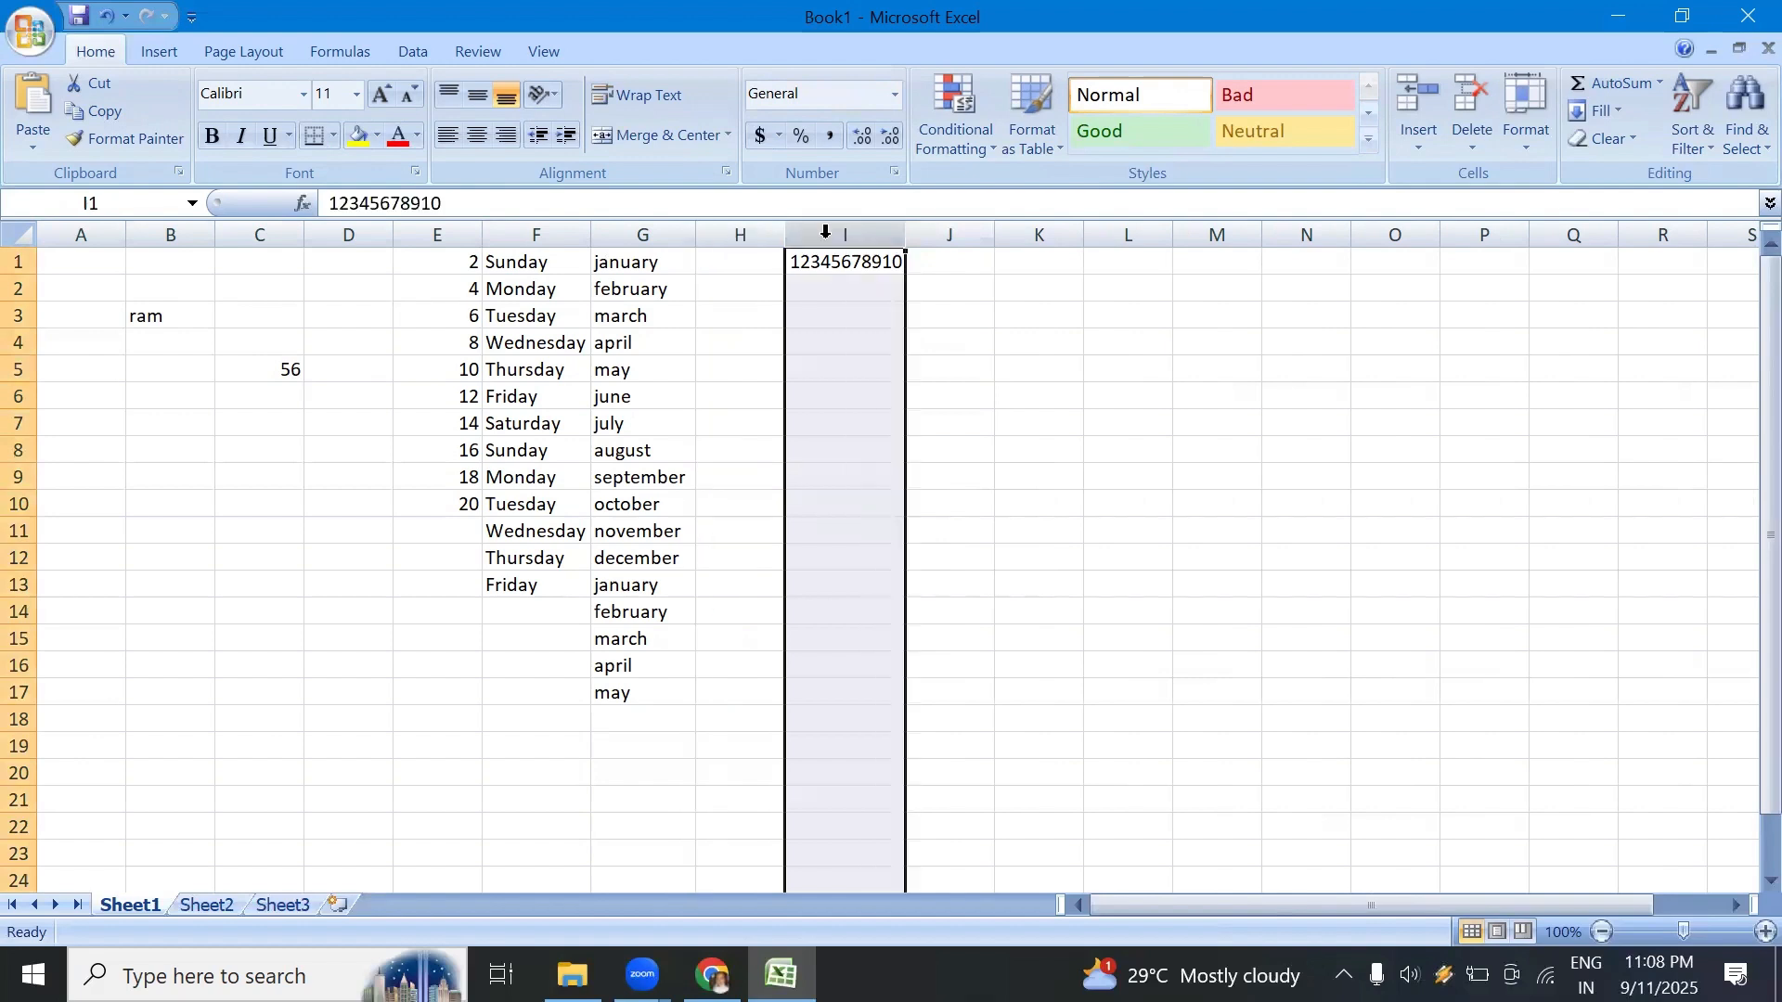
{"action": "left_click", "coordinate": [742, 234]}
{"action": "left_click", "coordinate": [65, 295]}
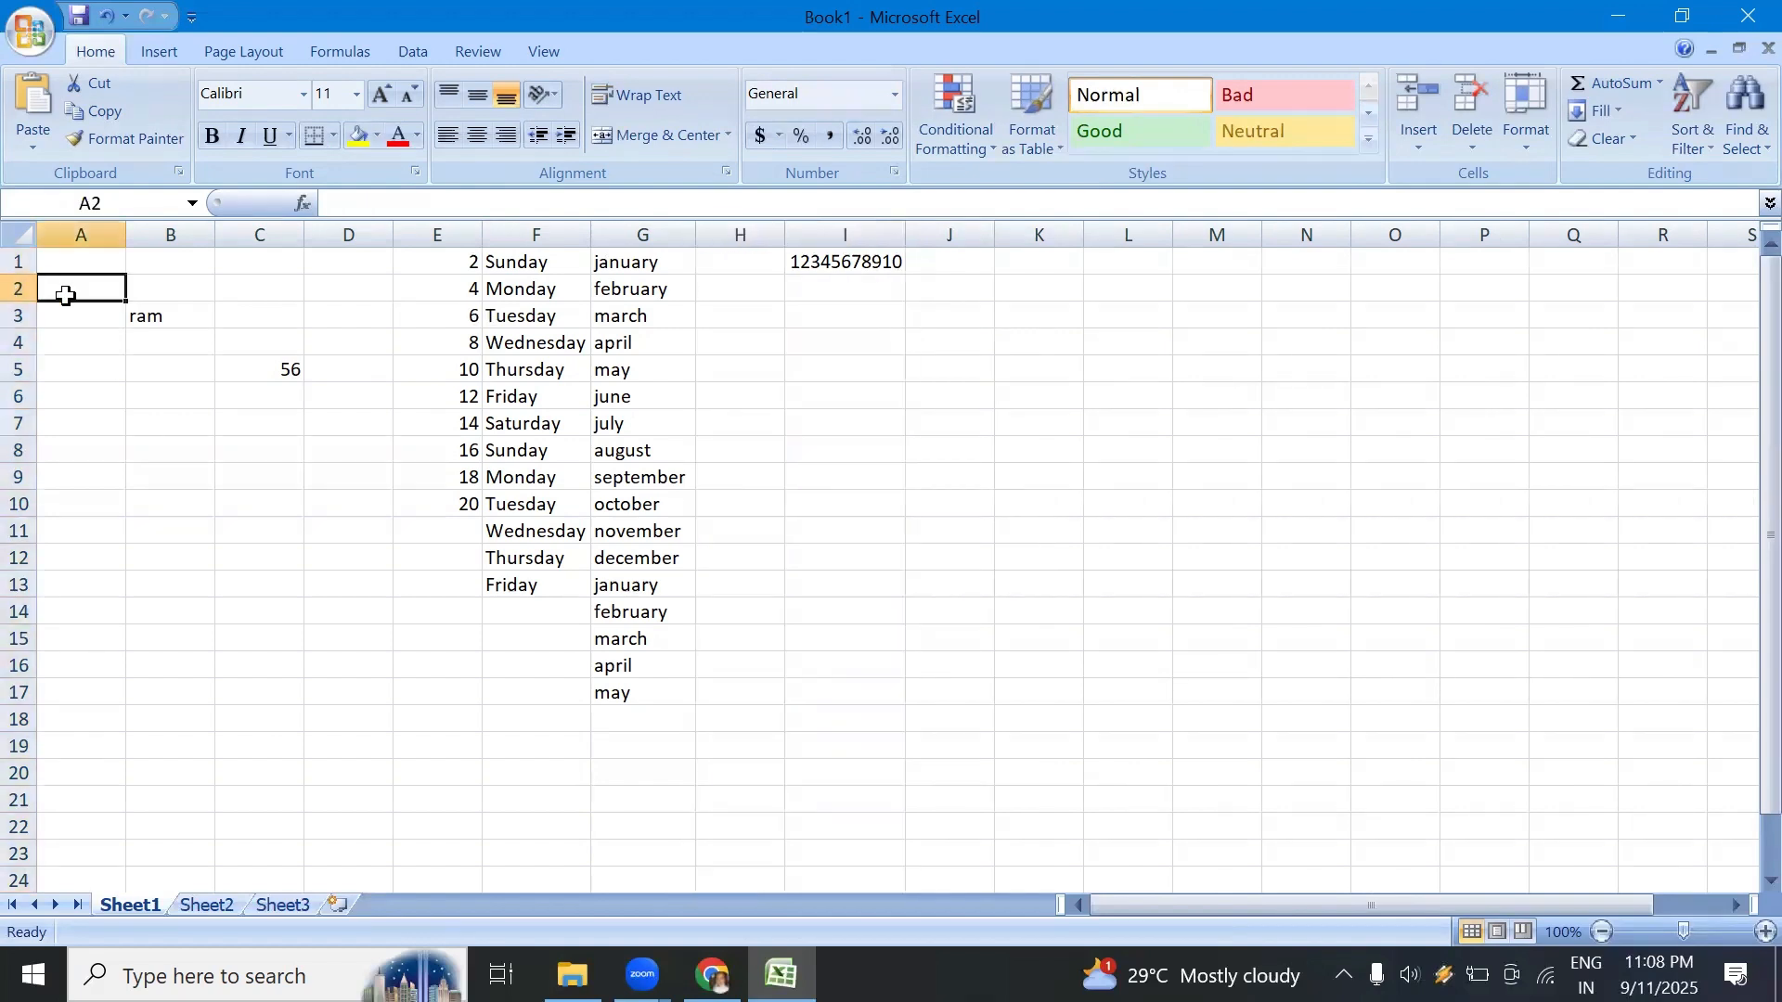
Step: Select the entire row 2 and try adjusting its height, ending on cell J10
{"action": "left_click", "coordinate": [17, 288]}
{"action": "left_click", "coordinate": [14, 320]}
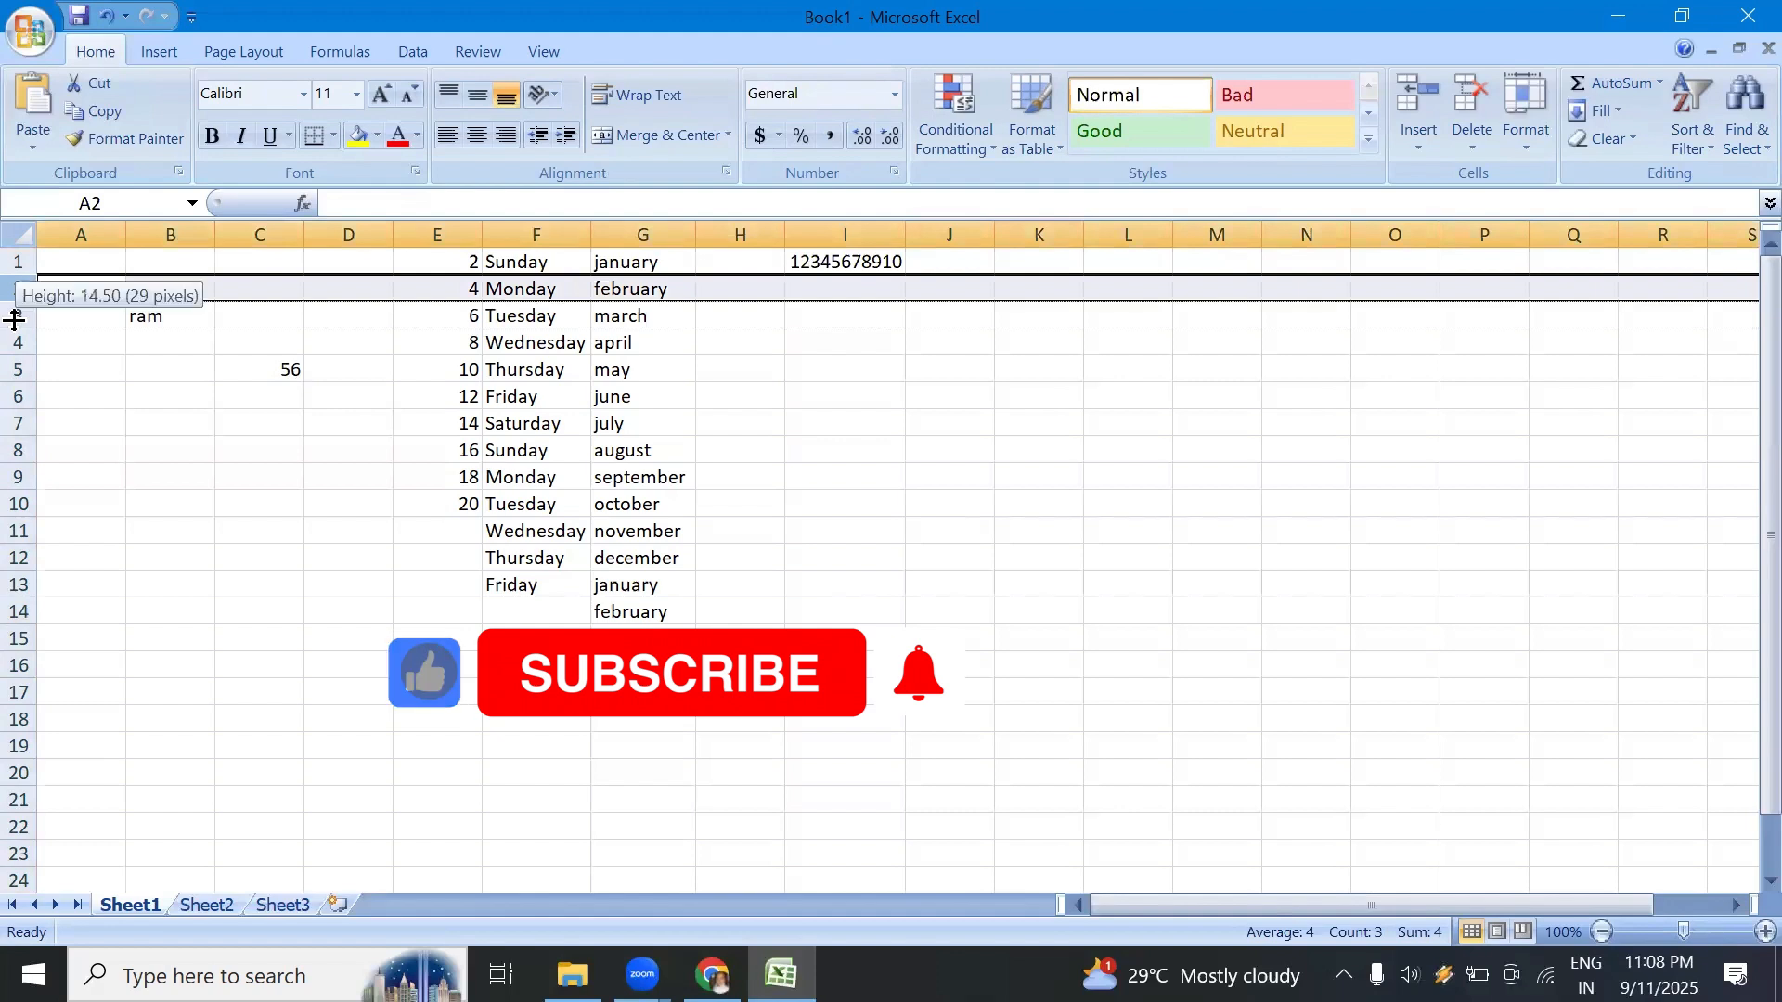
{"action": "left_click", "coordinate": [14, 313]}
{"action": "left_click", "coordinate": [147, 374]}
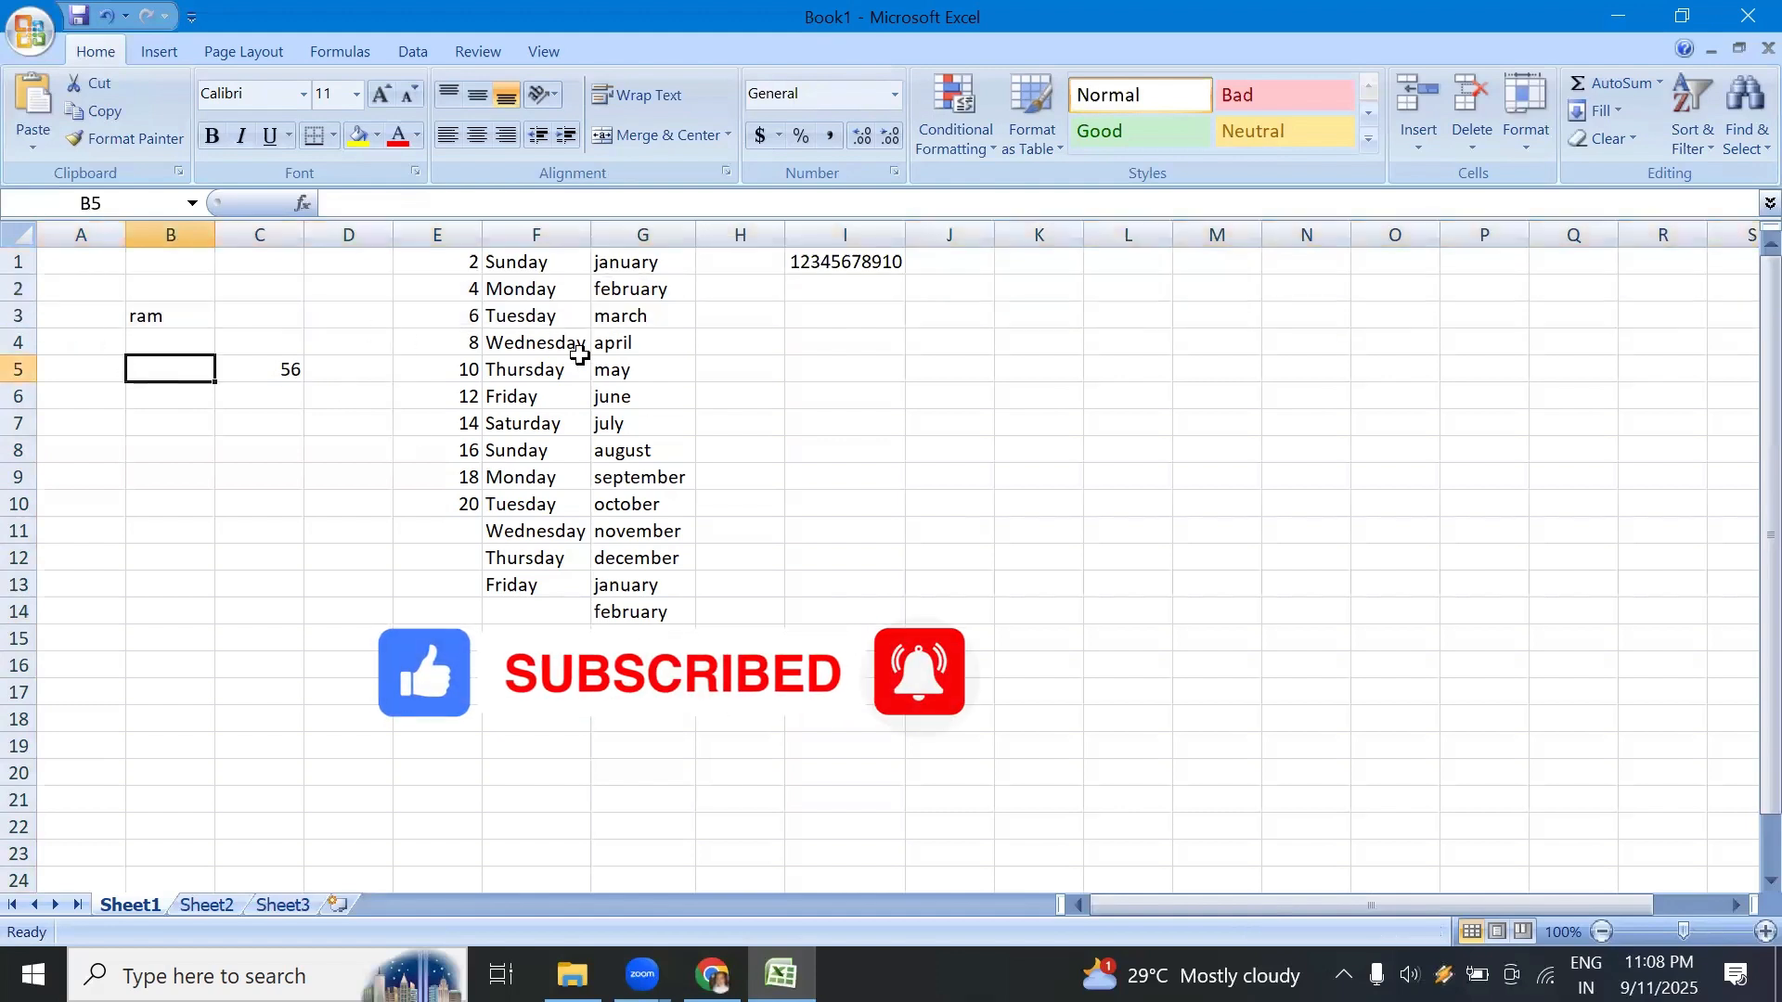
{"action": "left_click", "coordinate": [924, 499]}
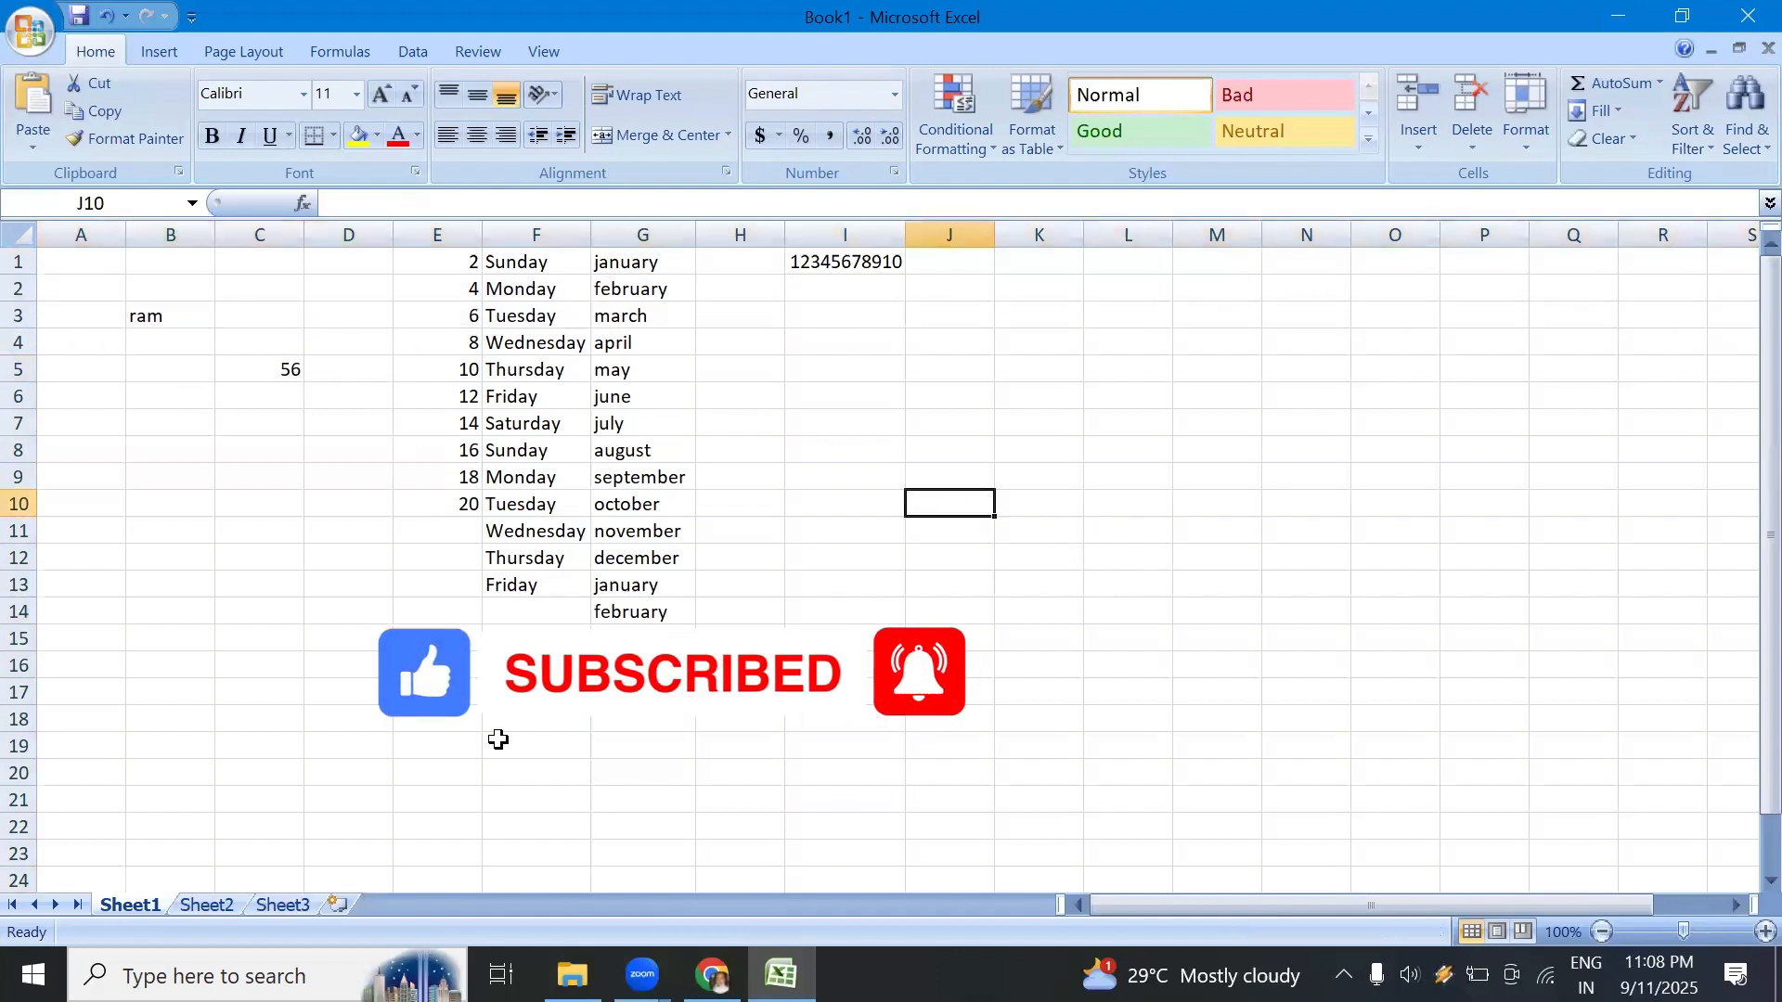